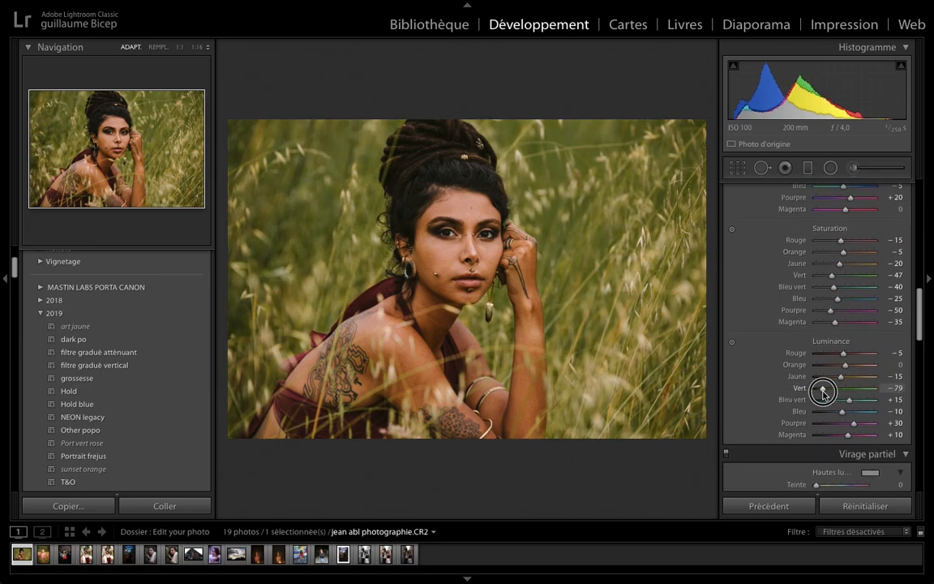
- Lower the green luminance to −73 and split-tone the highlights with hue 27, saturation 4 and the shadows with hue 177, saturation 5
{"action": "left_click", "coordinate": [816, 389]}
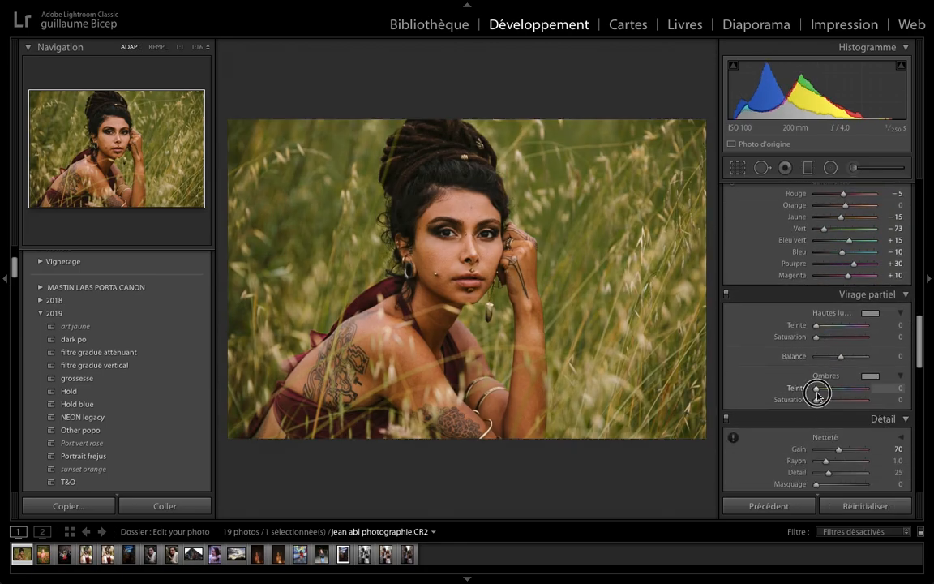
{"action": "left_click_drag", "start_coordinate": [819, 403], "coordinate": [821, 401]}
{"action": "scroll", "coordinate": [819, 341], "scroll_direction": "down", "scroll_amount": 10}
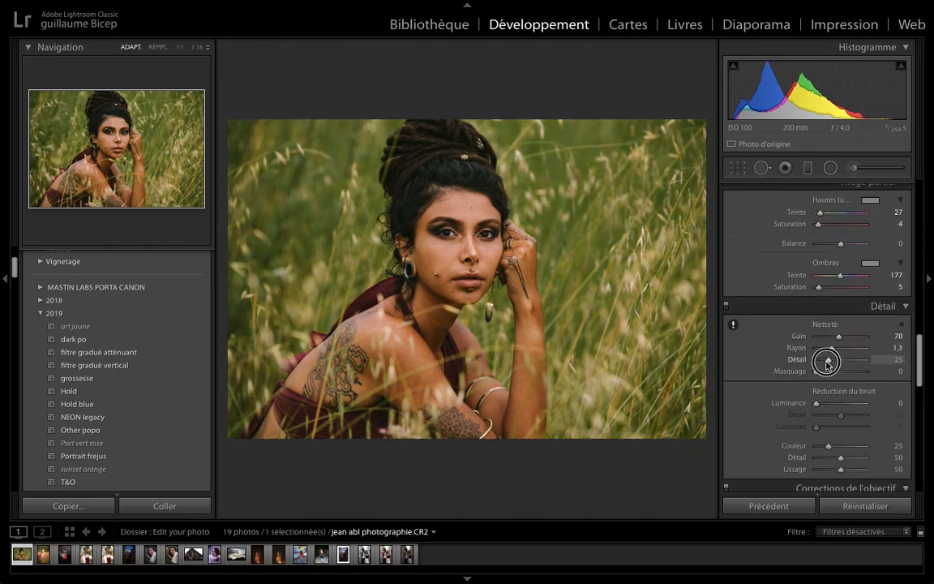
- Set the lens profile's distortion and vignetting corrections to 0, and the grain to amount 16, size 60 and roughness 40
{"action": "left_click_drag", "start_coordinate": [839, 450], "coordinate": [814, 450]}
{"action": "left_click_drag", "start_coordinate": [838, 439], "coordinate": [815, 440]}
{"action": "scroll", "coordinate": [822, 458], "scroll_direction": "down", "scroll_amount": 2}
{"action": "scroll", "coordinate": [823, 454], "scroll_direction": "down", "scroll_amount": 5}
{"action": "left_click", "coordinate": [831, 423]}
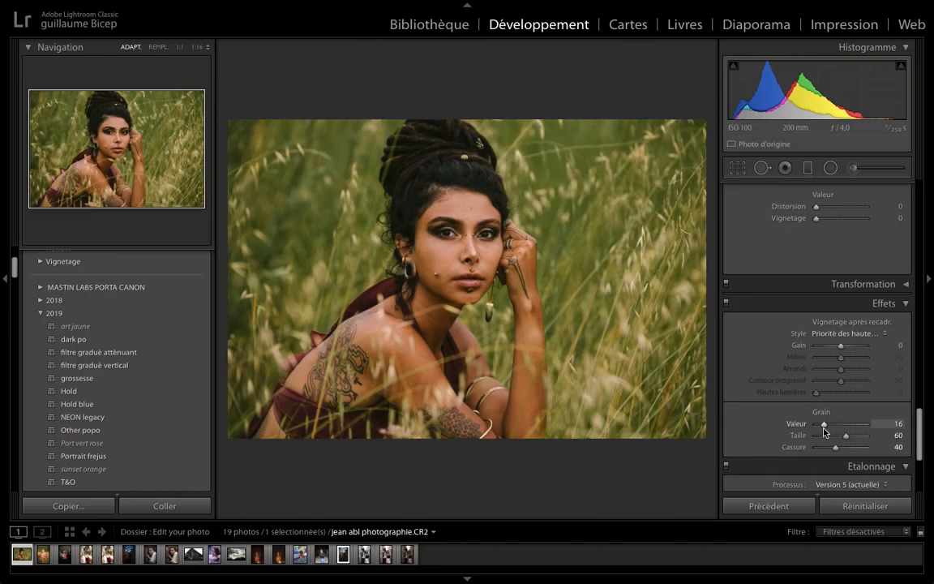
- Calibrate the colours with shadow tint −4, red primary hue +5 and saturation −5, and a shifted blue primary hue and saturation
{"action": "scroll", "coordinate": [823, 427], "scroll_direction": "down", "scroll_amount": 2}
{"action": "left_click_drag", "start_coordinate": [841, 266], "coordinate": [833, 265]}
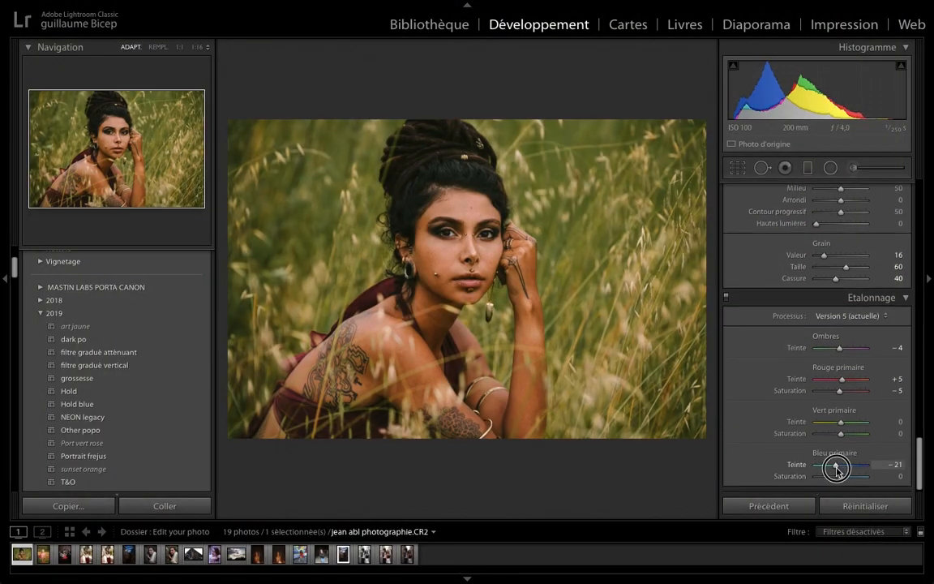
{"action": "left_click_drag", "start_coordinate": [836, 468], "coordinate": [839, 468]}
{"action": "left_click_drag", "start_coordinate": [842, 478], "coordinate": [835, 479]}
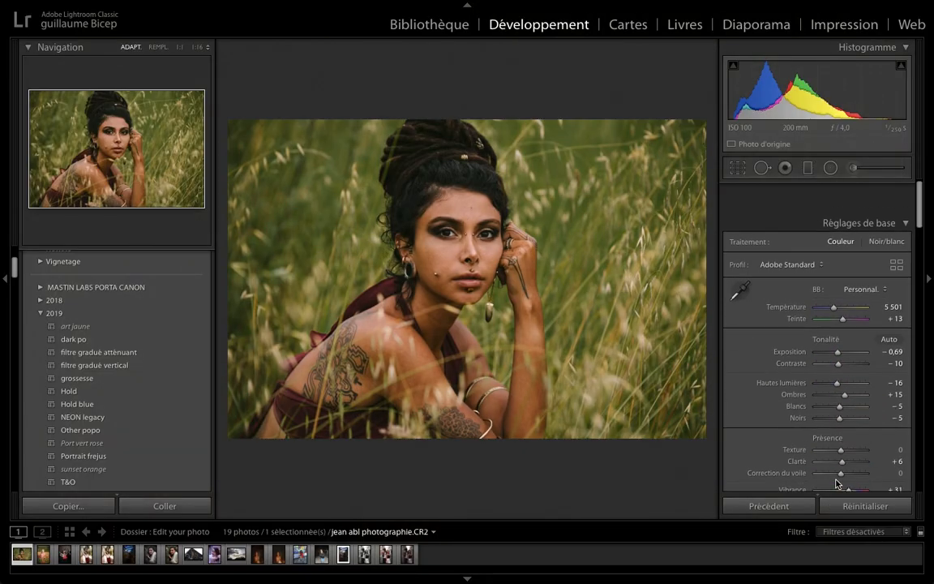
- Set the white balance temperature to 5 443 and the exposure to −0.60
{"action": "scroll", "coordinate": [819, 340], "scroll_direction": "down", "scroll_amount": 1}
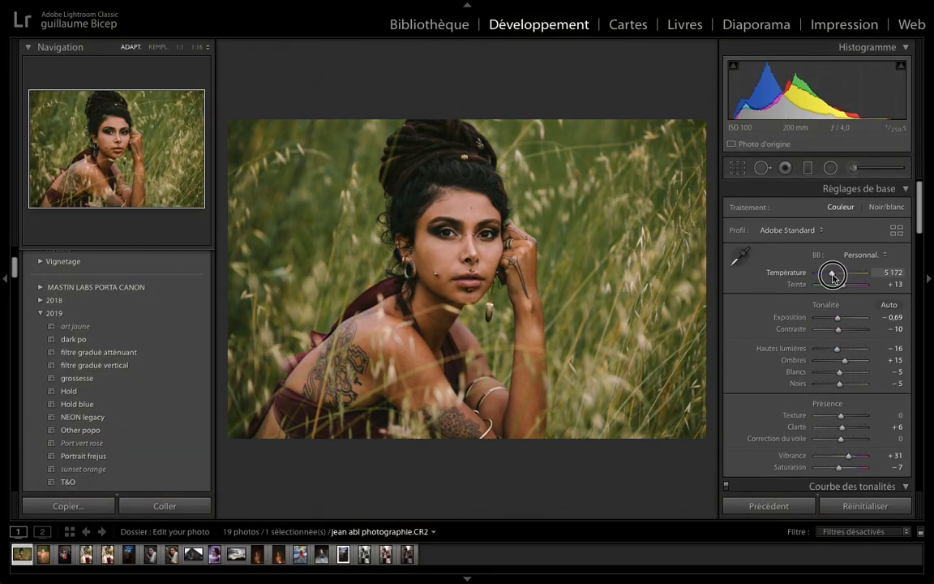
{"action": "left_click_drag", "start_coordinate": [839, 321], "coordinate": [838, 318]}
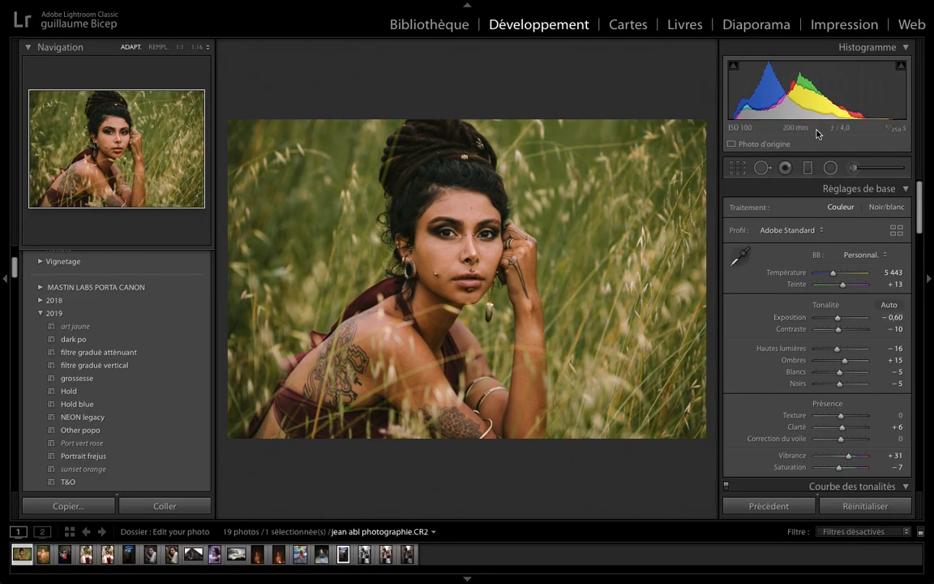
- Darken the right edge of the grass portrait with an exposure graduated filter
{"action": "left_click", "coordinate": [807, 168]}
{"action": "left_click", "coordinate": [814, 211]}
{"action": "left_click", "coordinate": [697, 22]}
{"action": "left_click_drag", "start_coordinate": [708, 291], "coordinate": [421, 191]}
{"action": "left_click_drag", "start_coordinate": [565, 241], "coordinate": [693, 442]}
{"action": "left_click_drag", "start_coordinate": [822, 256], "coordinate": [835, 257]}
- Add further darkening graduated filters along the grass portrait's left and bottom edges
{"action": "left_click_drag", "start_coordinate": [574, 313], "coordinate": [490, 301]}
{"action": "right_click", "coordinate": [697, 435]}
{"action": "left_click_drag", "start_coordinate": [653, 430], "coordinate": [230, 433]}
{"action": "left_click", "coordinate": [730, 440]}
{"action": "left_click_drag", "start_coordinate": [354, 533], "coordinate": [281, 485]}
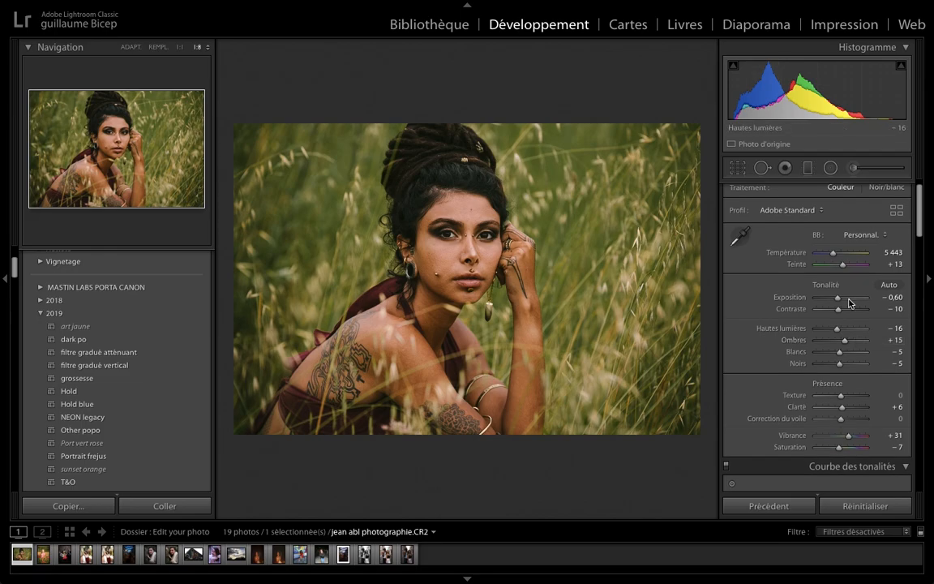
- Set the shadows to +24 and the blacks to −10
{"action": "scroll", "coordinate": [847, 313], "scroll_direction": "down", "scroll_amount": 2}
{"action": "scroll", "coordinate": [848, 312], "scroll_direction": "down", "scroll_amount": 1}
{"action": "left_click_drag", "start_coordinate": [844, 266], "coordinate": [838, 289]}
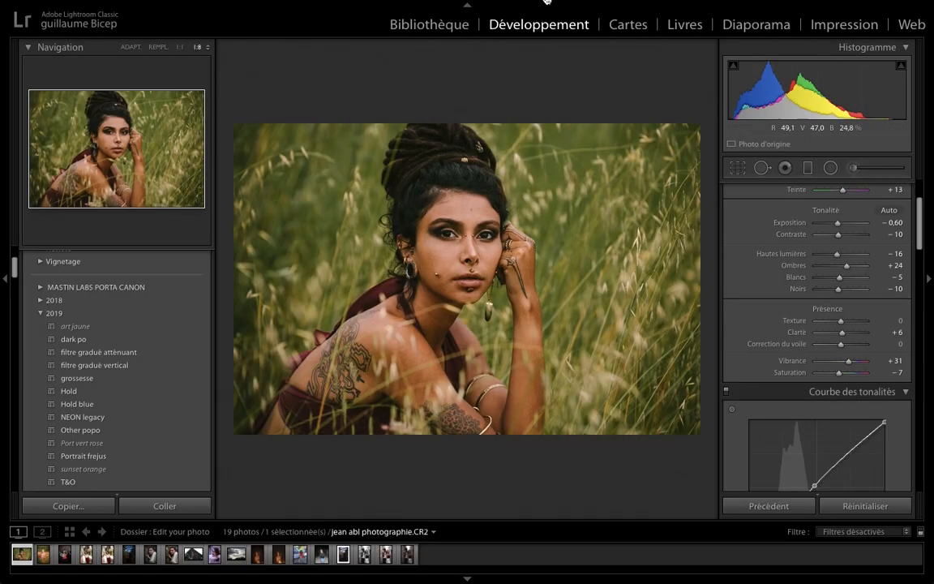
- Create a virtual copy of the grass portrait and reset its development settings
{"action": "right_click", "coordinate": [22, 553]}
{"action": "left_click", "coordinate": [156, 415]}
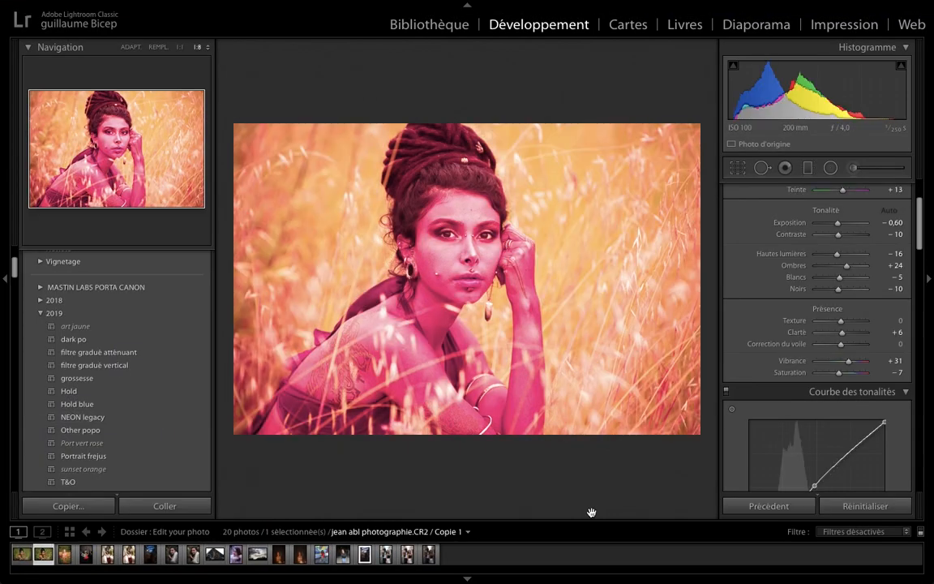
{"action": "left_click", "coordinate": [854, 512]}
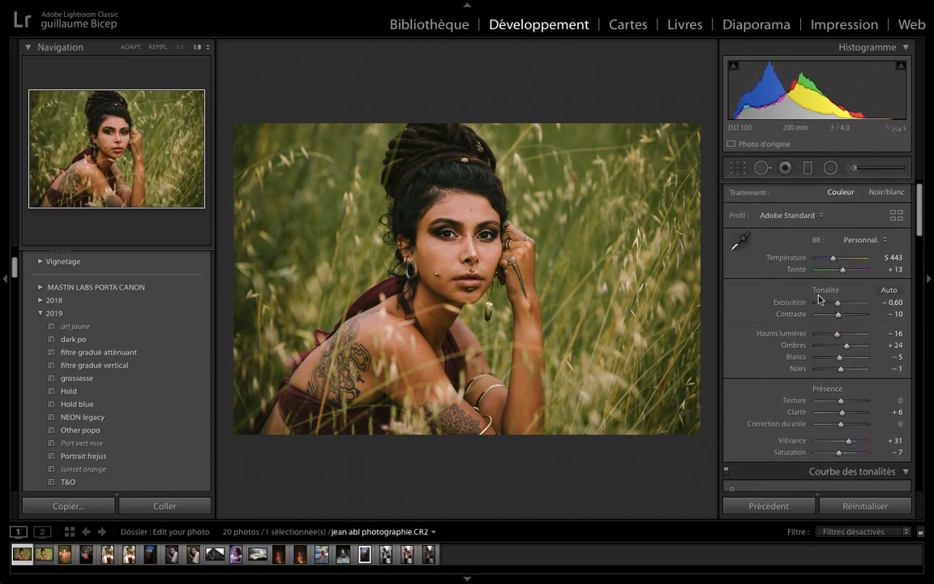
- Lower the exposure and highlights of the original grass portrait
{"action": "left_click_drag", "start_coordinate": [837, 303], "coordinate": [829, 334]}
{"action": "left_click_drag", "start_coordinate": [838, 303], "coordinate": [823, 334]}
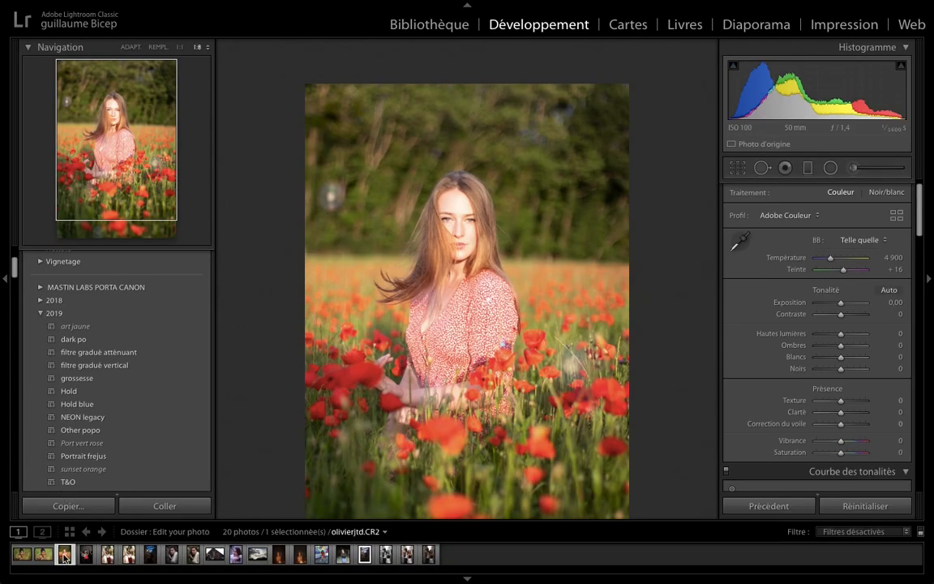
- Create a virtual copy of the poppy-field photo, fit it in the view and apply the Hold preset
{"action": "right_click", "coordinate": [114, 183]}
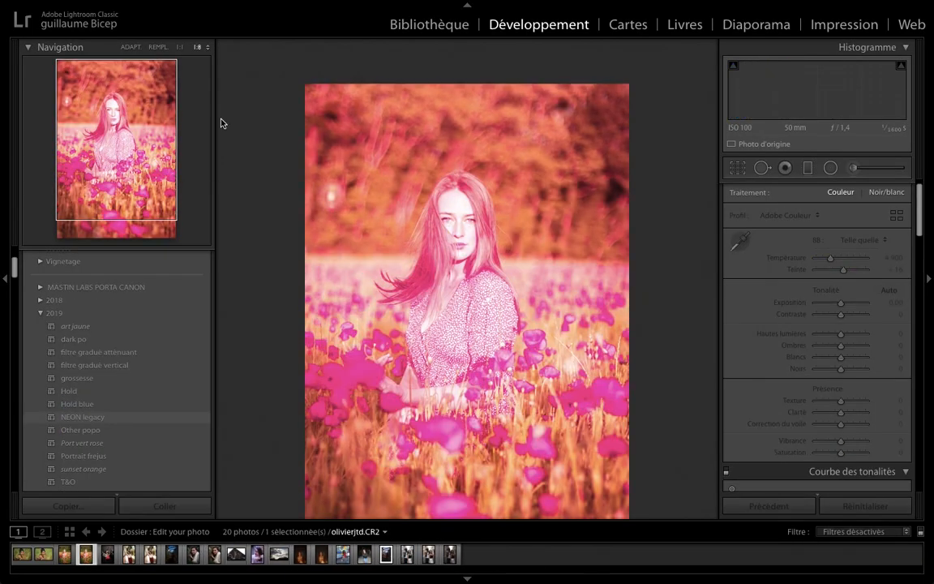
{"action": "left_click", "coordinate": [133, 47]}
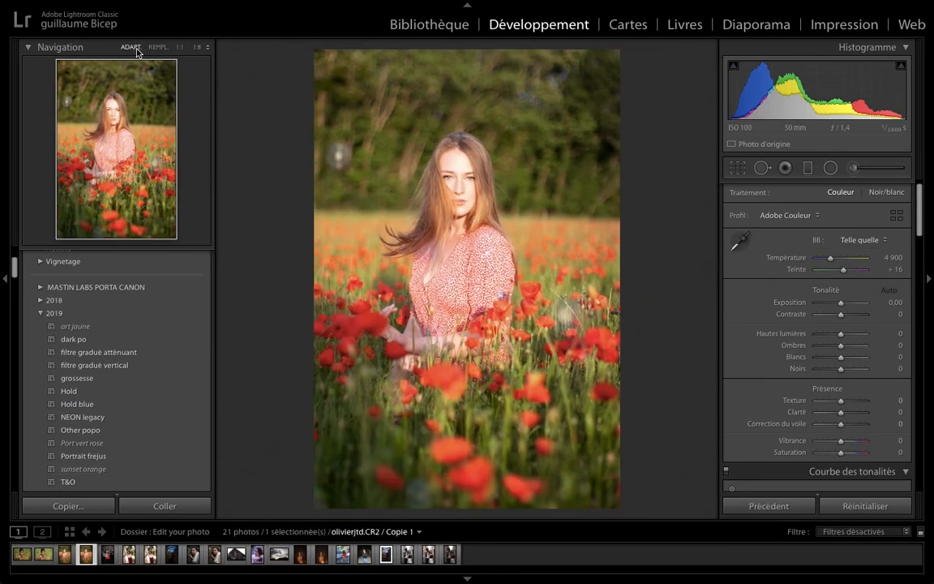
{"action": "left_click", "coordinate": [70, 391]}
- Set the poppy photo's temperature to 5 998, exposure to −0.70 and contrast to −17
{"action": "left_click_drag", "start_coordinate": [844, 258], "coordinate": [834, 260]}
{"action": "left_click_drag", "start_coordinate": [841, 303], "coordinate": [838, 302]}
{"action": "left_click_drag", "start_coordinate": [832, 259], "coordinate": [832, 259]}
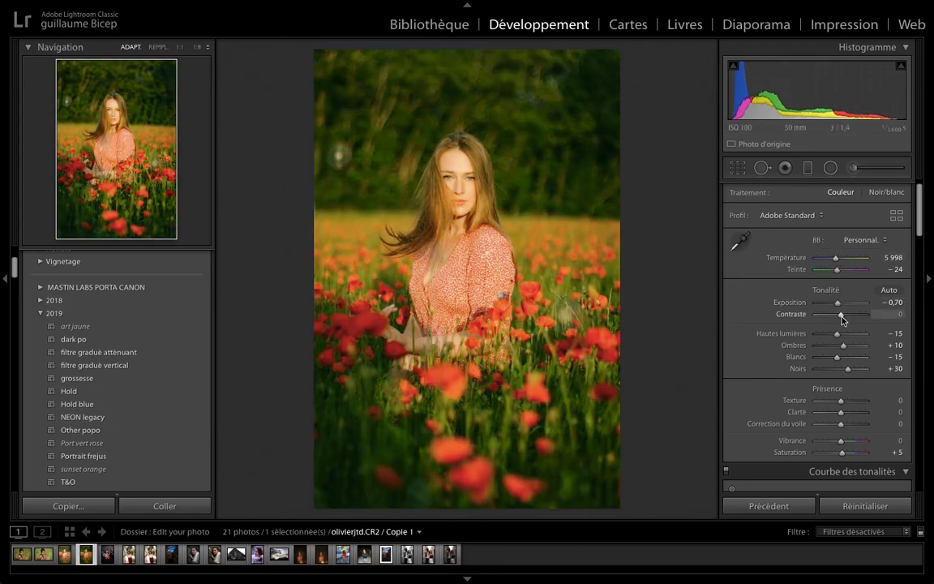
{"action": "mouse_move", "coordinate": [840, 315]}
{"action": "left_mouse_down"}
{"action": "mouse_move", "coordinate": [832, 317]}
{"action": "mouse_move", "coordinate": [839, 303]}
{"action": "mouse_move", "coordinate": [825, 333]}
{"action": "mouse_move", "coordinate": [837, 316]}
{"action": "left_mouse_up"}
- Darken the right edge of the poppy photo with a vertical exposure graduated filter
{"action": "left_click", "coordinate": [809, 168]}
{"action": "left_click_drag", "start_coordinate": [629, 208], "coordinate": [464, 217]}
{"action": "left_click_drag", "start_coordinate": [544, 215], "coordinate": [625, 230]}
{"action": "left_click_drag", "start_coordinate": [545, 237], "coordinate": [468, 242]}
{"action": "left_click_drag", "start_coordinate": [592, 230], "coordinate": [631, 233]}
{"action": "left_click_drag", "start_coordinate": [821, 254], "coordinate": [833, 255]}
{"action": "left_click_drag", "start_coordinate": [631, 234], "coordinate": [628, 235]}
- Add a matching darkening graduated filter along the poppy photo's left edge
{"action": "left_click", "coordinate": [820, 189]}
{"action": "left_click_drag", "start_coordinate": [315, 230], "coordinate": [487, 230]}
{"action": "left_click_drag", "start_coordinate": [300, 420], "coordinate": [298, 419]}
{"action": "left_click", "coordinate": [807, 168]}
{"action": "left_click", "coordinate": [808, 168]}
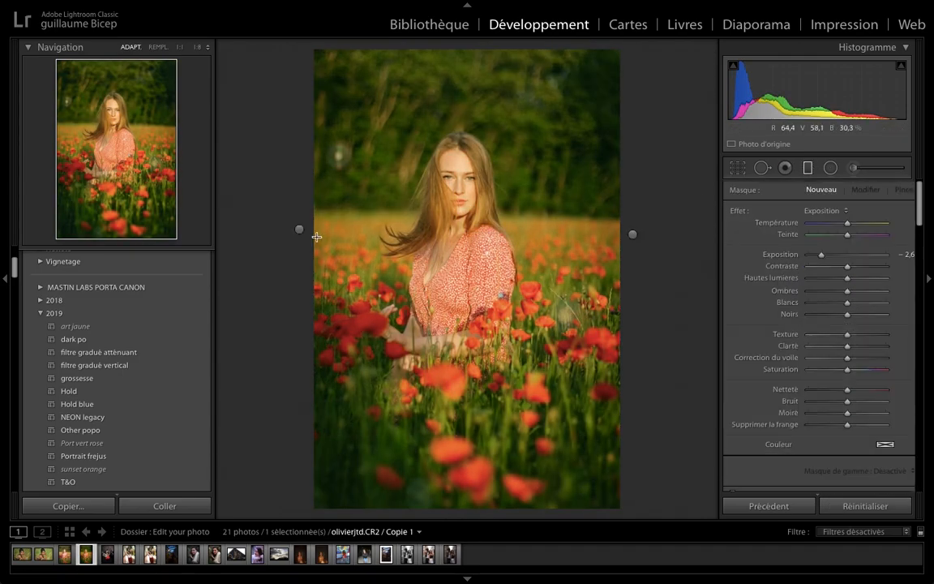
- Add another darkening graduated filter, rotated and placed along the poppy photo's bottom edge
{"action": "left_click_drag", "start_coordinate": [317, 233], "coordinate": [575, 233]}
{"action": "left_click_drag", "start_coordinate": [446, 234], "coordinate": [477, 488]}
{"action": "left_click_drag", "start_coordinate": [478, 422], "coordinate": [333, 498]}
{"action": "left_click_drag", "start_coordinate": [478, 490], "coordinate": [471, 576]}
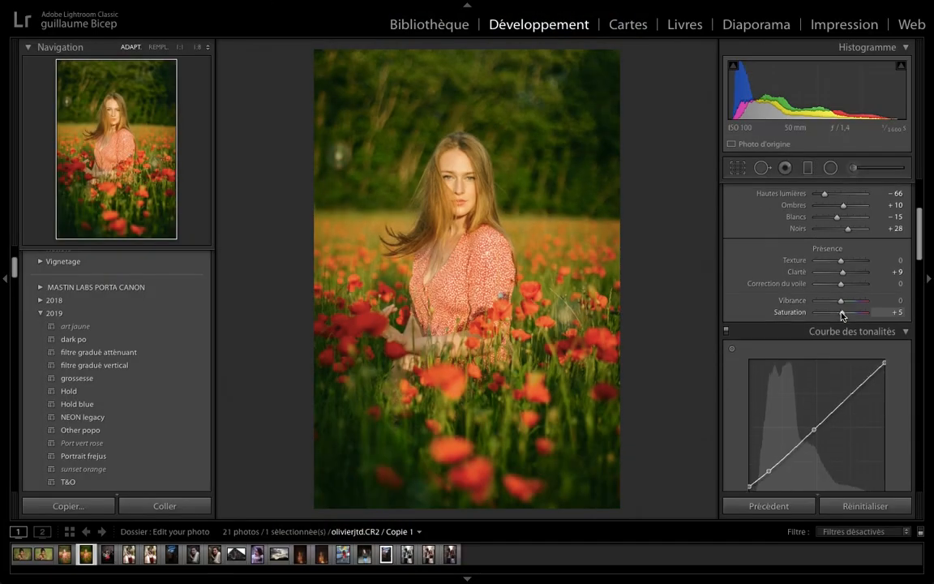
- Set the poppy photo's Dehaze to +4
{"action": "scroll", "coordinate": [757, 280], "scroll_direction": "down", "scroll_amount": 2}
{"action": "left_click_drag", "start_coordinate": [842, 264], "coordinate": [836, 265]}
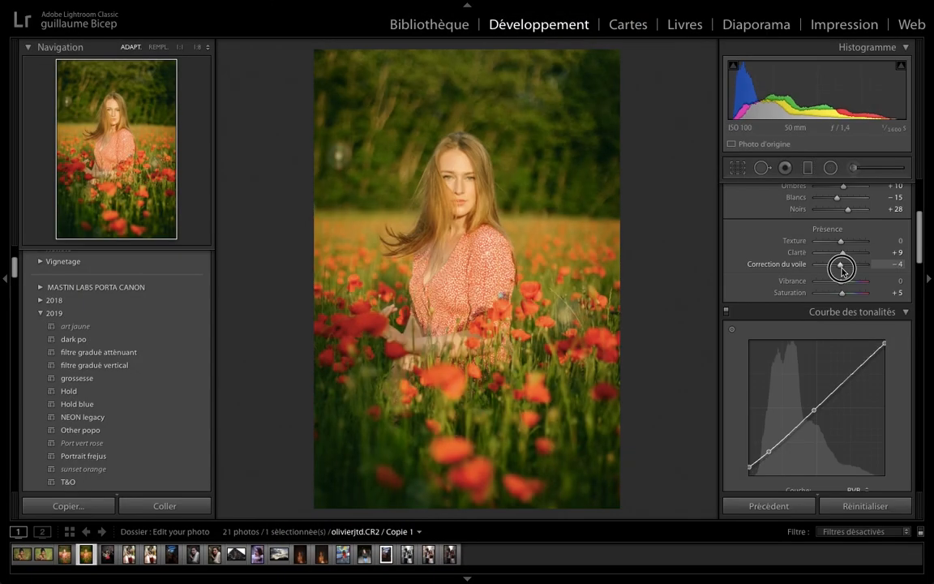
{"action": "left_click_drag", "start_coordinate": [841, 267], "coordinate": [838, 264]}
- Set the green hue to +29 and the green saturation to −70
{"action": "scroll", "coordinate": [832, 306], "scroll_direction": "down", "scroll_amount": 1}
{"action": "scroll", "coordinate": [840, 264], "scroll_direction": "down", "scroll_amount": 5}
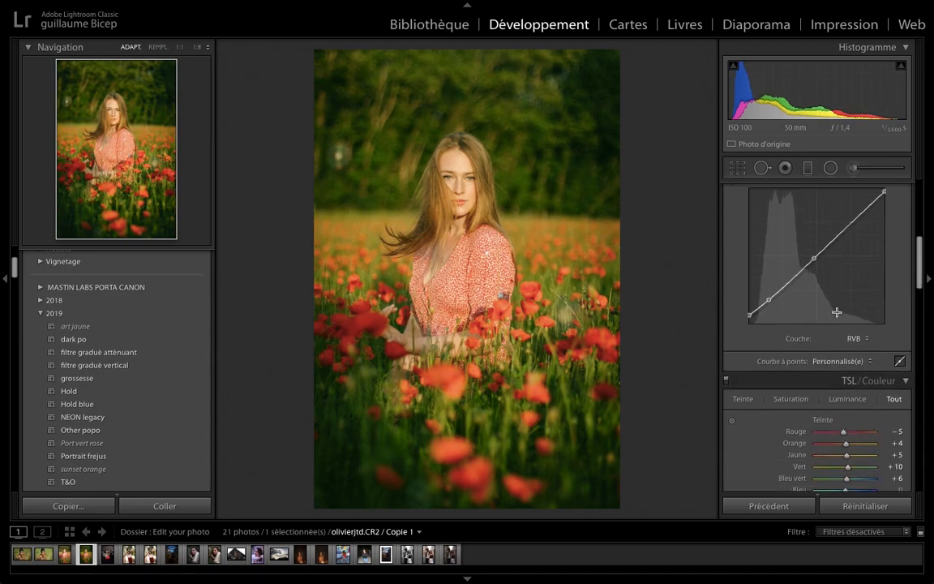
{"action": "scroll", "coordinate": [843, 275], "scroll_direction": "down", "scroll_amount": 5}
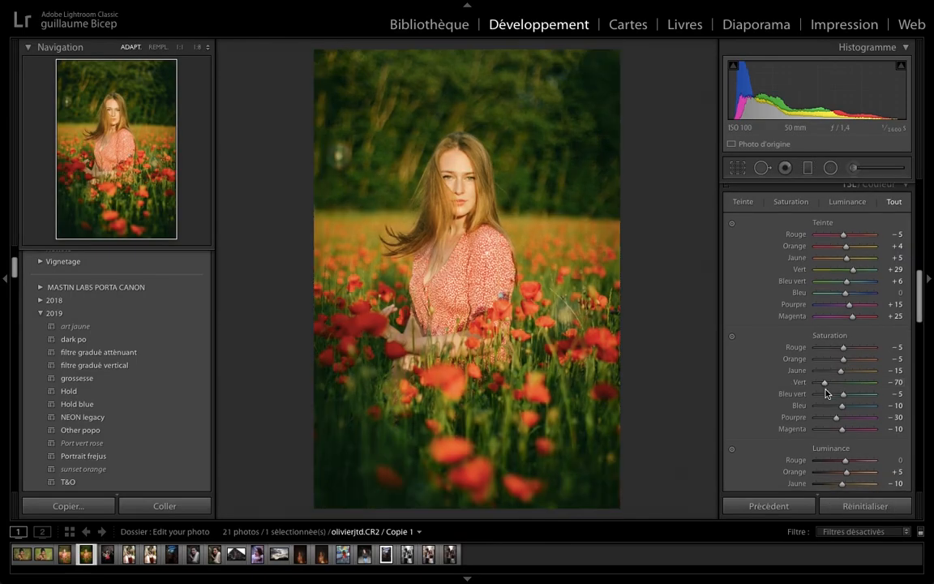
- Split-tone the poppy photo's highlights with hue 52, saturation 5 and its shadows with hue 66
{"action": "scroll", "coordinate": [838, 340], "scroll_direction": "down", "scroll_amount": 5}
{"action": "left_click", "coordinate": [825, 306]}
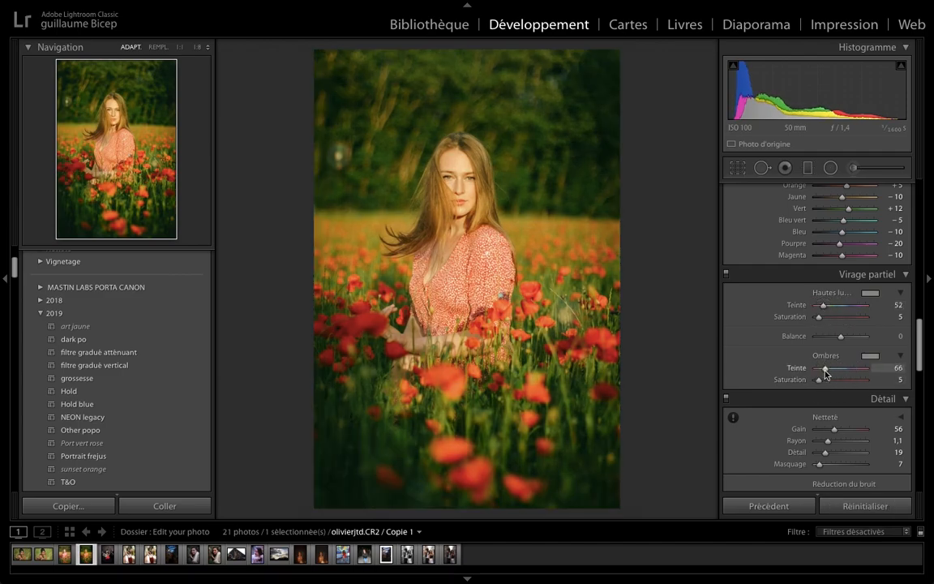
{"action": "scroll", "coordinate": [825, 373], "scroll_direction": "down", "scroll_amount": 10}
{"action": "scroll", "coordinate": [753, 440], "scroll_direction": "down", "scroll_amount": 1}
{"action": "left_click_drag", "start_coordinate": [825, 384], "coordinate": [821, 382]}
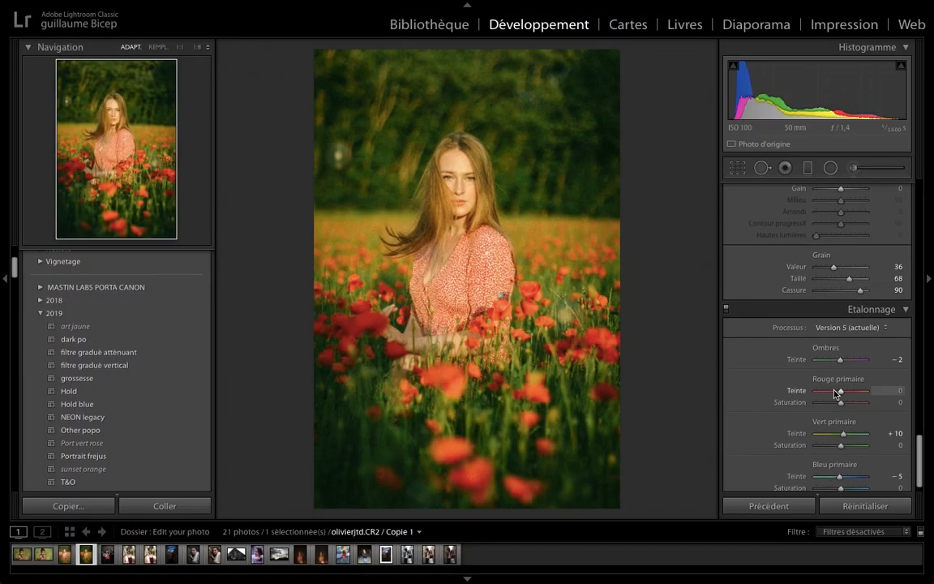
- Shift the blue primary hue in the calibration and straighten the poppy photo along the field's horizon
{"action": "scroll", "coordinate": [838, 464], "scroll_direction": "down", "scroll_amount": 1}
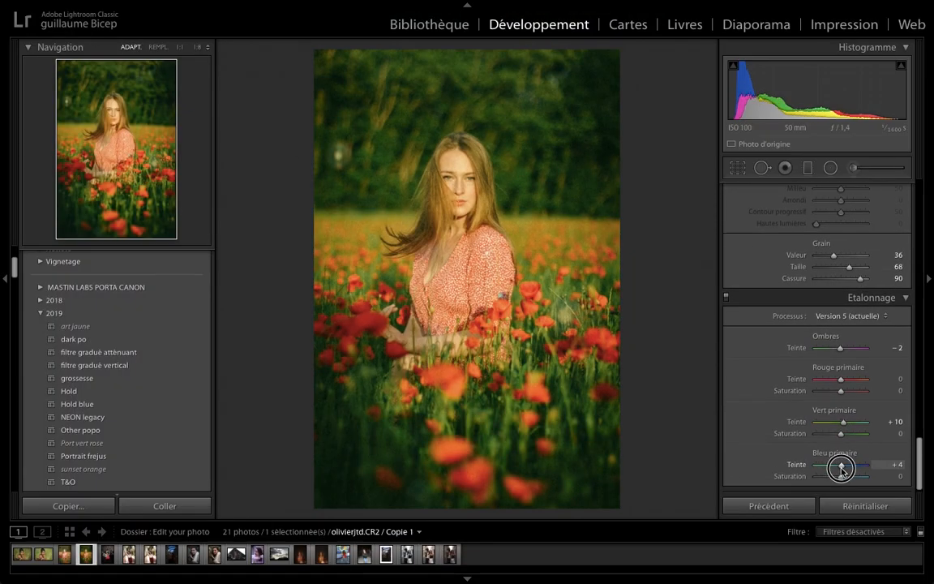
{"action": "scroll", "coordinate": [839, 467], "scroll_direction": "up", "scroll_amount": 10}
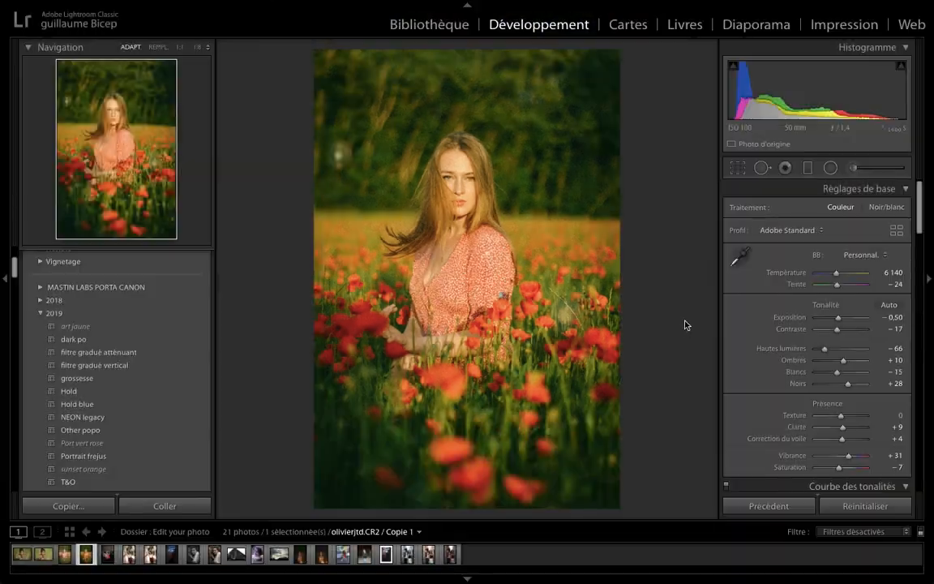
{"action": "key", "text": "r"}
{"action": "left_click_drag", "start_coordinate": [310, 211], "coordinate": [557, 216]}
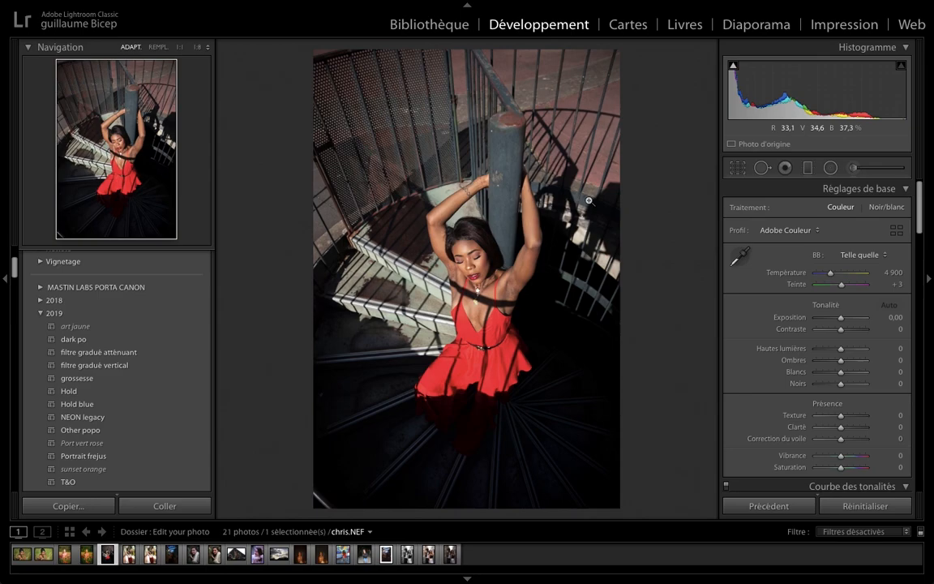
- Straighten the crop of the staircase photo chris.NEF and create a virtual copy of it
{"action": "key", "text": "r"}
{"action": "double_click", "coordinate": [365, 412]}
{"action": "left_click", "coordinate": [736, 170]}
{"action": "left_click", "coordinate": [735, 170]}
{"action": "key", "text": "r"}
{"action": "key", "text": "r"}
{"action": "left_click", "coordinate": [129, 355]}
- Set the staircase photo's exposure to −0.30, contrast to +19 and temperature to 5 213
{"action": "left_click_drag", "start_coordinate": [841, 318], "coordinate": [839, 319]}
{"action": "mouse_move", "coordinate": [841, 330]}
{"action": "left_mouse_down"}
{"action": "mouse_move", "coordinate": [829, 330]}
{"action": "mouse_move", "coordinate": [845, 330]}
{"action": "left_mouse_up"}
{"action": "left_click_drag", "start_coordinate": [832, 278], "coordinate": [834, 278]}
- Set the highlights to −11, shadows to +75, whites to −4, blacks to −17 and clarity to +9
{"action": "left_click_drag", "start_coordinate": [841, 349], "coordinate": [838, 387]}
{"action": "scroll", "coordinate": [840, 390], "scroll_direction": "down", "scroll_amount": 3}
{"action": "left_click_drag", "start_coordinate": [857, 361], "coordinate": [844, 360]}
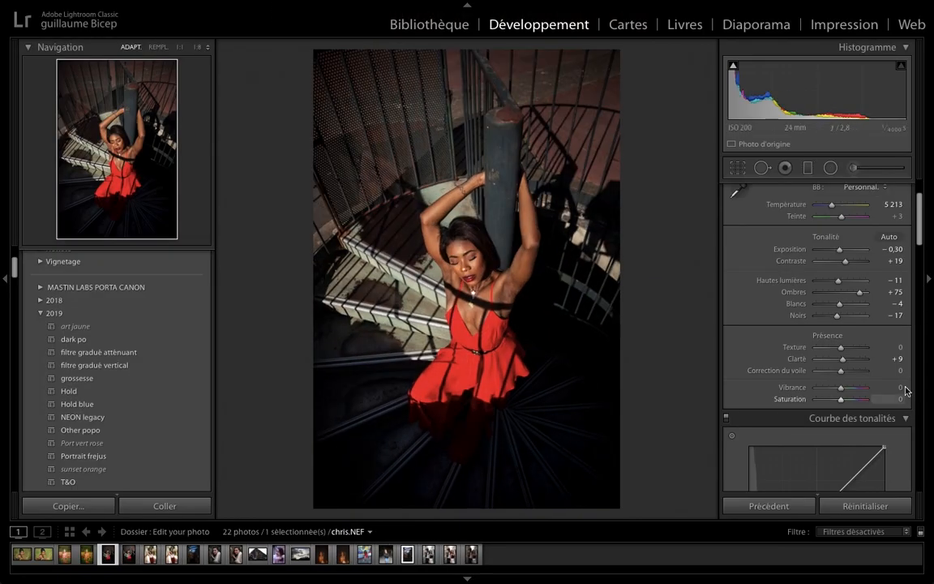
- Set the vibrance to +6 and the saturation to −3
{"action": "scroll", "coordinate": [851, 381], "scroll_direction": "down", "scroll_amount": 4}
{"action": "left_click_drag", "start_coordinate": [840, 305], "coordinate": [838, 305]}
{"action": "left_click_drag", "start_coordinate": [841, 292], "coordinate": [842, 292]}
- Add three points to the RGB tone curve and raise its black point to fade the shadows
{"action": "scroll", "coordinate": [841, 324], "scroll_direction": "down", "scroll_amount": 5}
{"action": "left_click", "coordinate": [851, 297]}
{"action": "left_click", "coordinate": [817, 330]}
{"action": "scroll", "coordinate": [810, 336], "scroll_direction": "up", "scroll_amount": 2}
{"action": "left_click", "coordinate": [782, 397]}
{"action": "left_click_drag", "start_coordinate": [750, 429], "coordinate": [788, 400]}
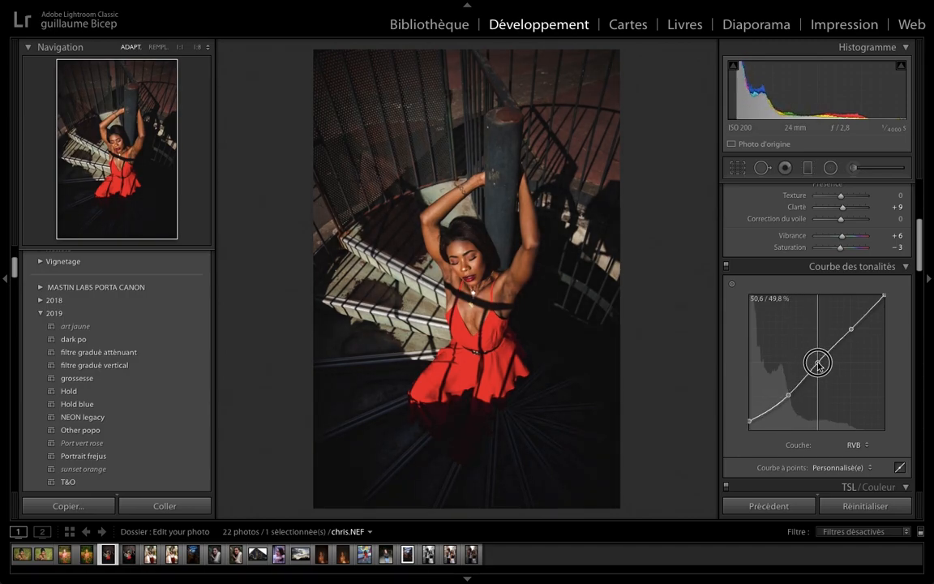
- Lower the RGB curve's upper highlight point slightly and keep its white point at 100 %
{"action": "left_click_drag", "start_coordinate": [850, 330], "coordinate": [851, 332]}
{"action": "key", "text": "super+z"}
{"action": "left_click_drag", "start_coordinate": [884, 297], "coordinate": [888, 305]}
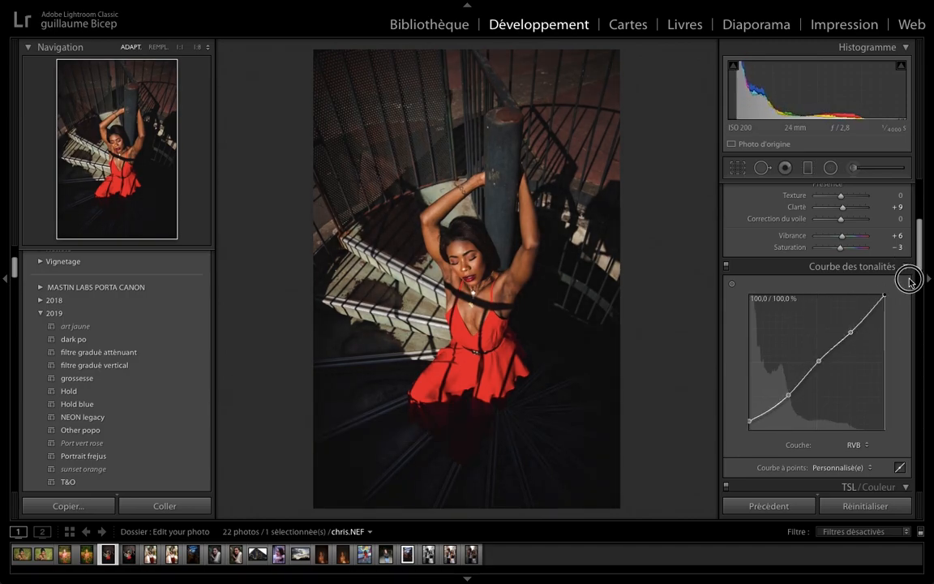
- Add a midpoint to the green channel's tone curve and adjust its position
{"action": "scroll", "coordinate": [819, 389], "scroll_direction": "down", "scroll_amount": 2}
{"action": "left_click", "coordinate": [858, 361]}
{"action": "left_click", "coordinate": [856, 380]}
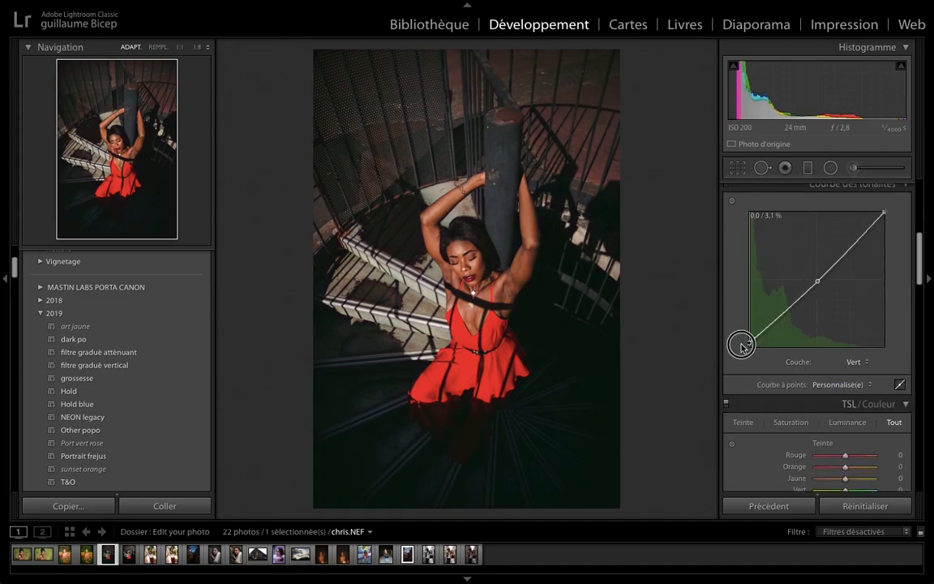
{"action": "left_click_drag", "start_coordinate": [818, 282], "coordinate": [814, 285]}
- Add a midpoint to the blue channel's tone curve and undo the last curve change
{"action": "left_click", "coordinate": [856, 361]}
{"action": "left_click", "coordinate": [855, 372]}
{"action": "left_click", "coordinate": [816, 280]}
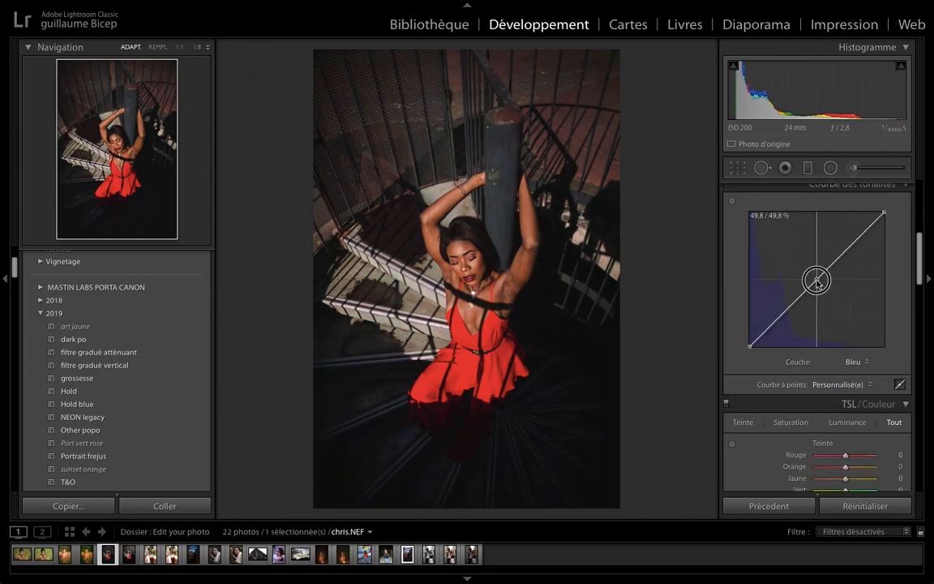
{"action": "key", "text": "super+z"}
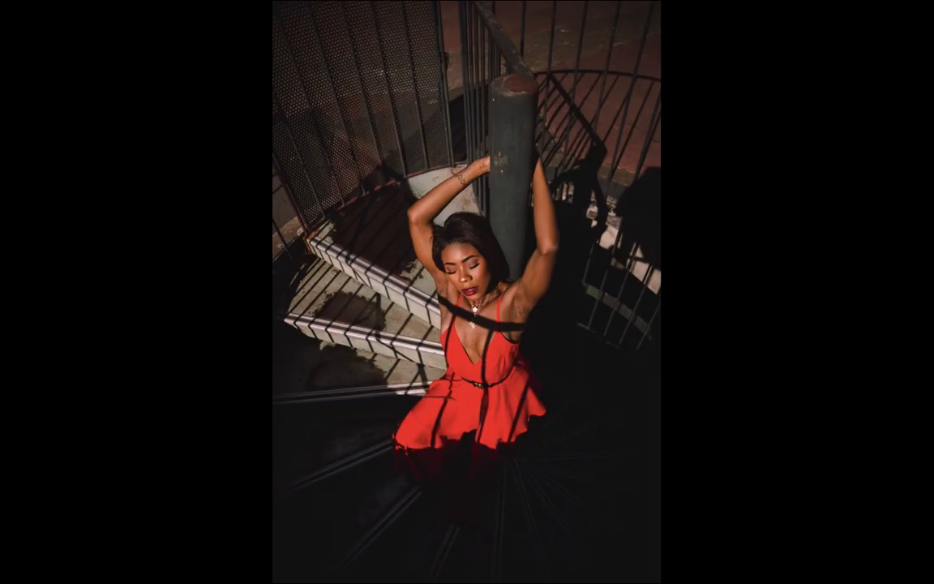
- Try shifting the aqua and blue hues of the staircase photo, and undo the last hue change
{"action": "scroll", "coordinate": [876, 279], "scroll_direction": "down", "scroll_amount": 3}
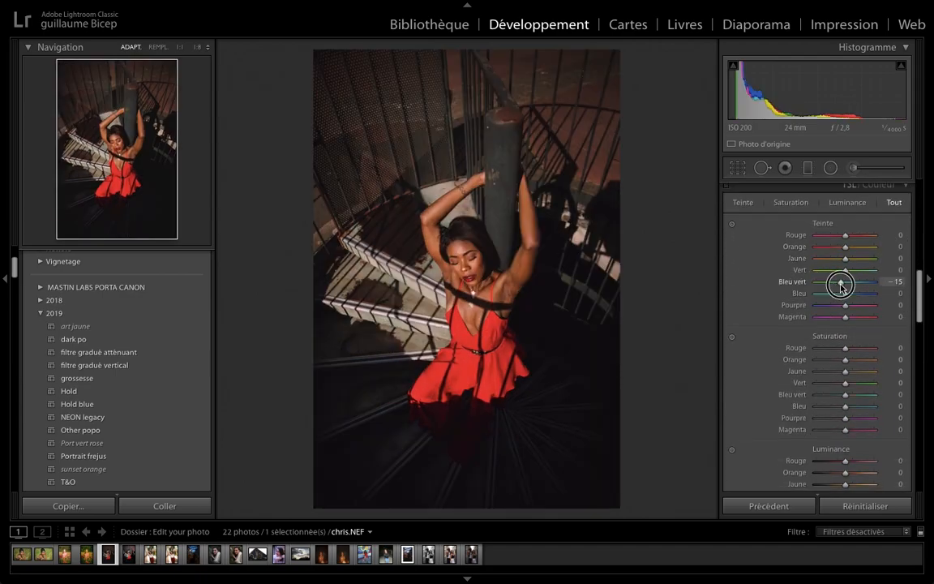
{"action": "scroll", "coordinate": [835, 265], "scroll_direction": "down", "scroll_amount": 2}
{"action": "left_click_drag", "start_coordinate": [840, 294], "coordinate": [810, 308]}
{"action": "key", "text": "ctrl+z"}
- Increase the sharpening, and enable chromatic aberration removal and the Sigma lens profile with distortion 200 and reduced vignetting correction
{"action": "scroll", "coordinate": [835, 357], "scroll_direction": "down", "scroll_amount": 8}
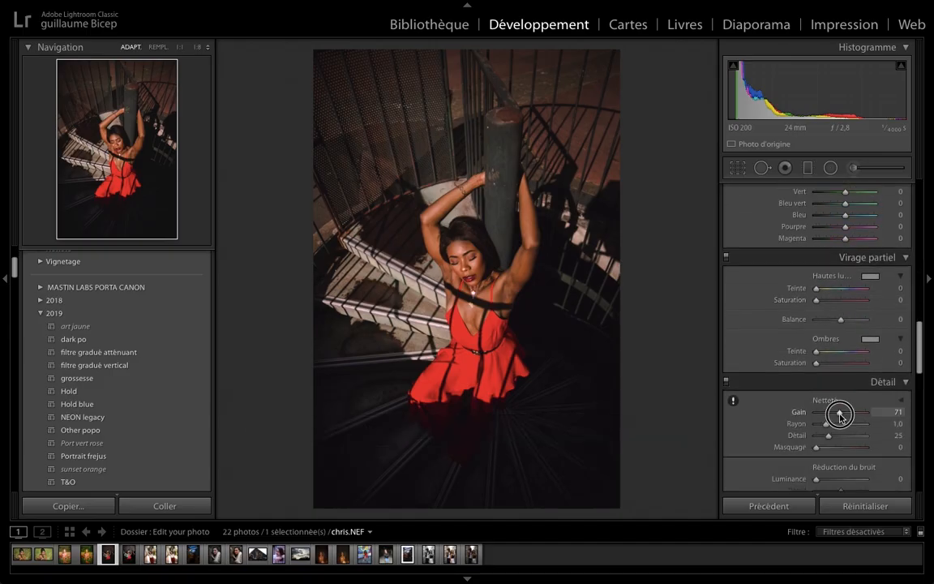
{"action": "scroll", "coordinate": [821, 450], "scroll_direction": "down", "scroll_amount": 5}
{"action": "left_click_drag", "start_coordinate": [841, 425], "coordinate": [813, 441]}
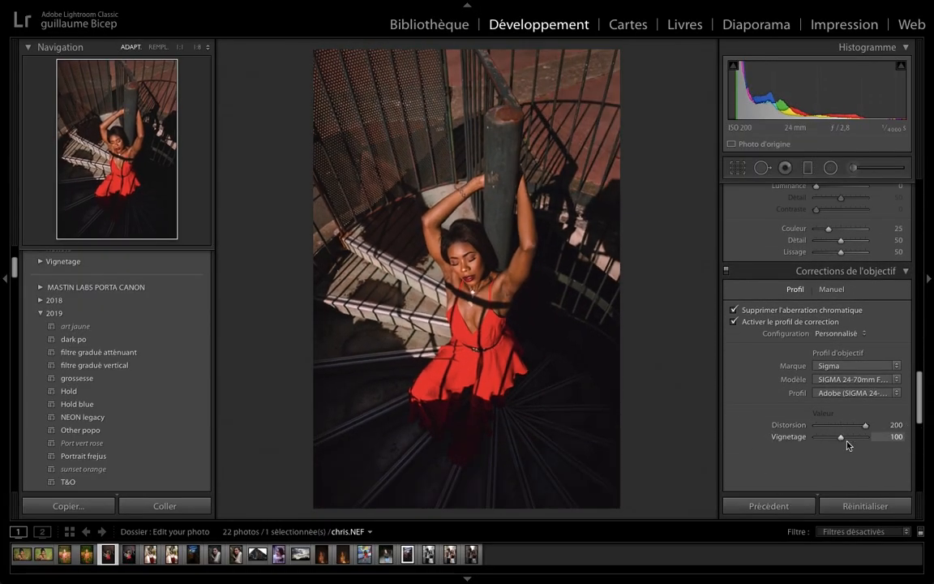
{"action": "scroll", "coordinate": [788, 473], "scroll_direction": "down", "scroll_amount": 1}
{"action": "scroll", "coordinate": [782, 364], "scroll_direction": "down", "scroll_amount": 10}
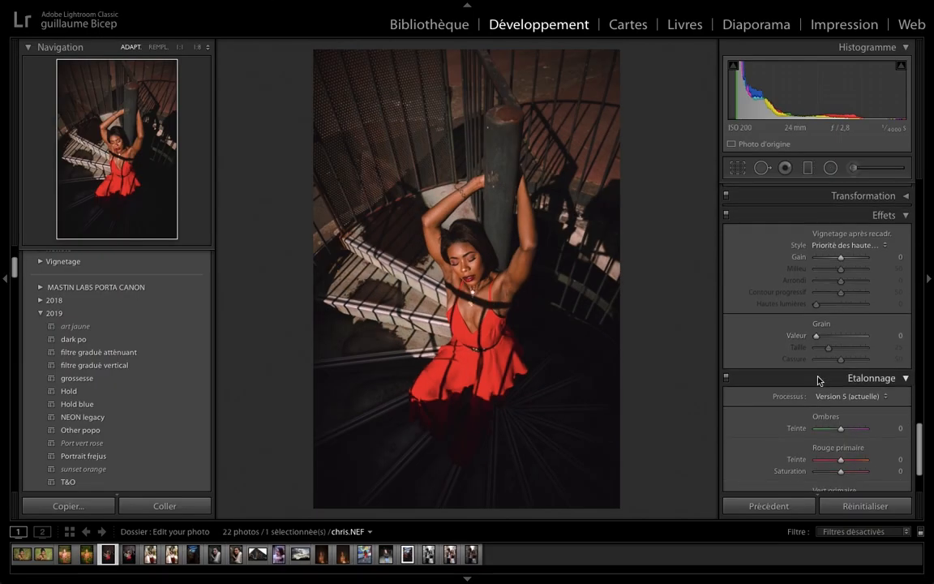
- Calibrate the staircase photo with green primary saturation -9, blue primary hue -80 and blue saturation +57, and compare it with the original
{"action": "left_click_drag", "start_coordinate": [840, 421], "coordinate": [838, 424]}
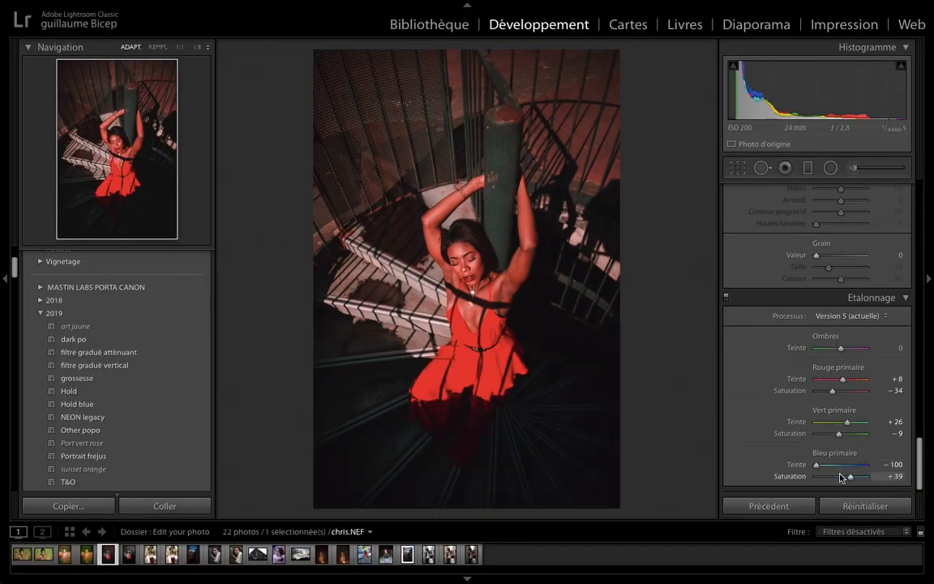
{"action": "key", "text": "ctrl+z"}
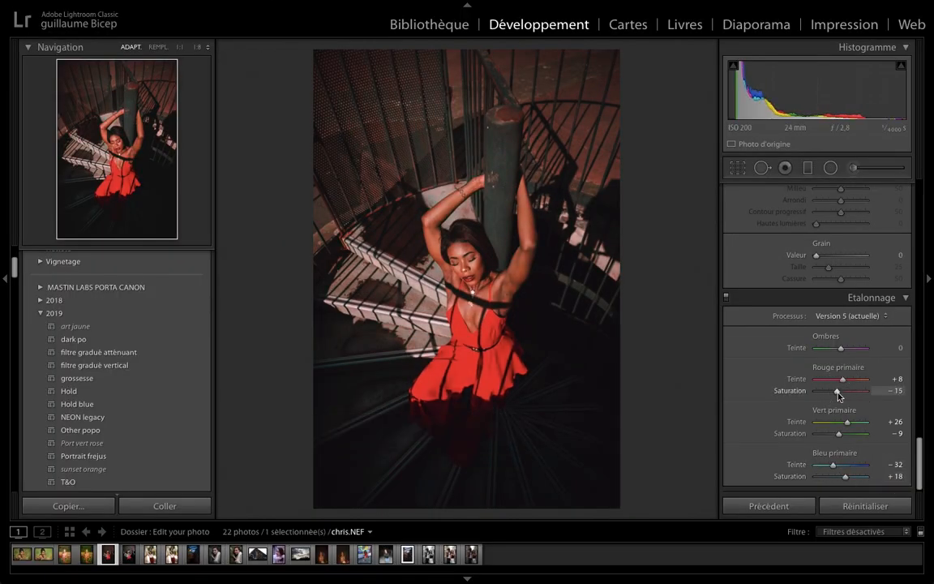
{"action": "scroll", "coordinate": [837, 392], "scroll_direction": "up", "scroll_amount": 15}
{"action": "scroll", "coordinate": [827, 450], "scroll_direction": "down", "scroll_amount": 15}
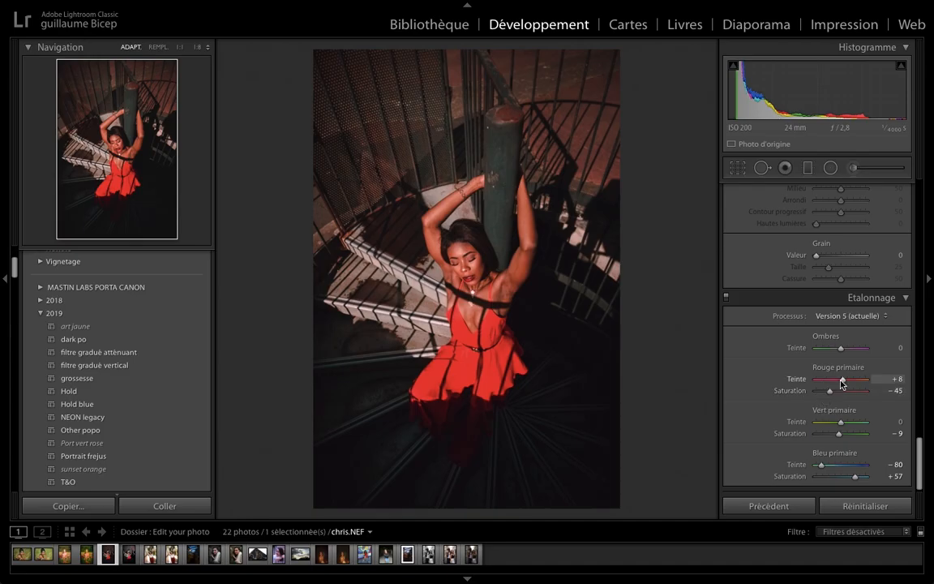
{"action": "left_click_drag", "start_coordinate": [831, 392], "coordinate": [839, 398]}
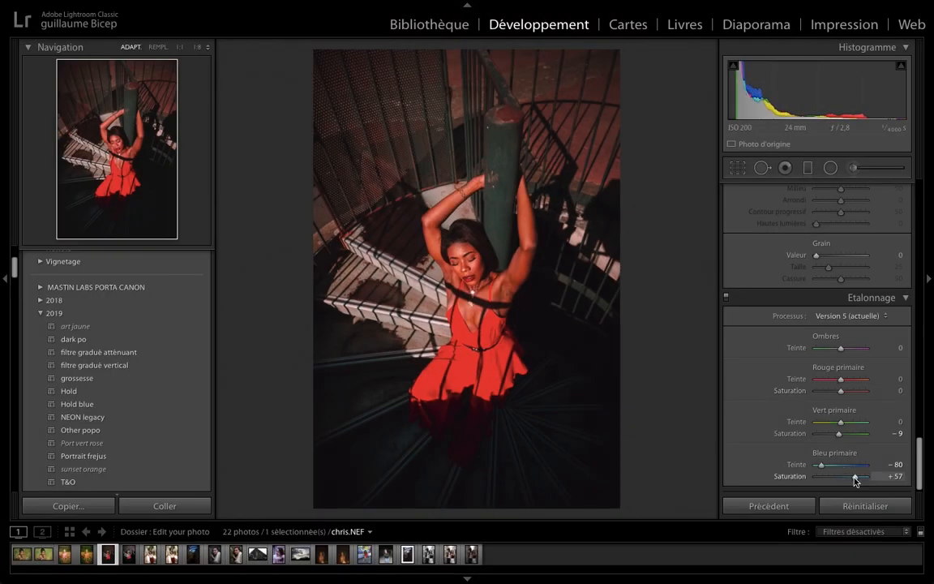
{"action": "key", "text": "backslash"}
{"action": "key", "text": "backslash"}
- Crop the staircase photo tighter around the woman, keeping the original aspect ratio
{"action": "key", "text": "r"}
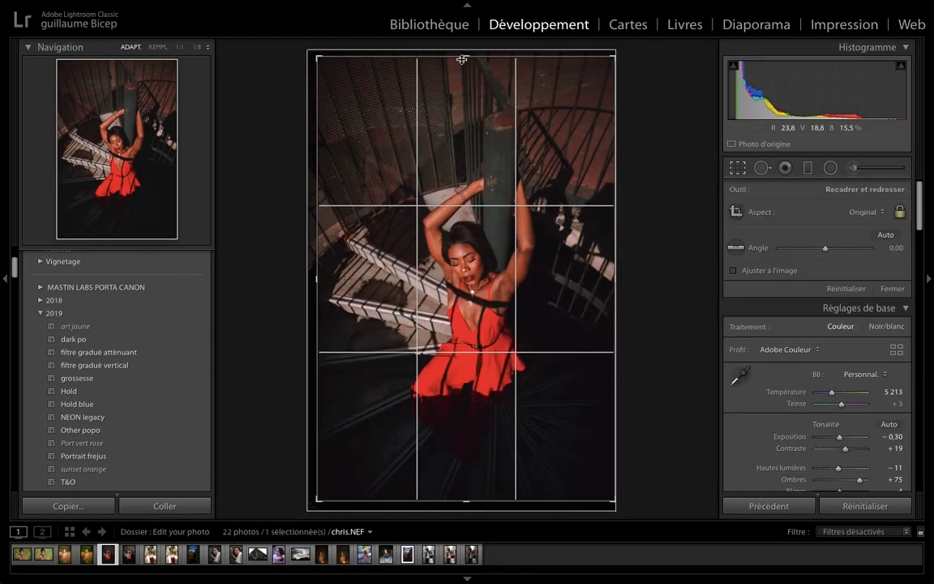
{"action": "key", "text": "q"}
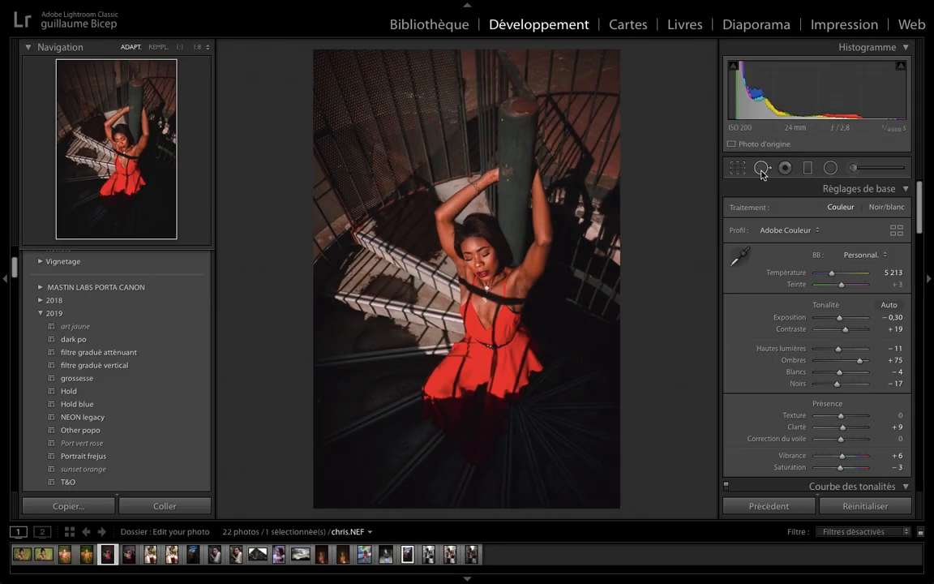
{"action": "key", "text": "q"}
{"action": "key", "text": "r"}
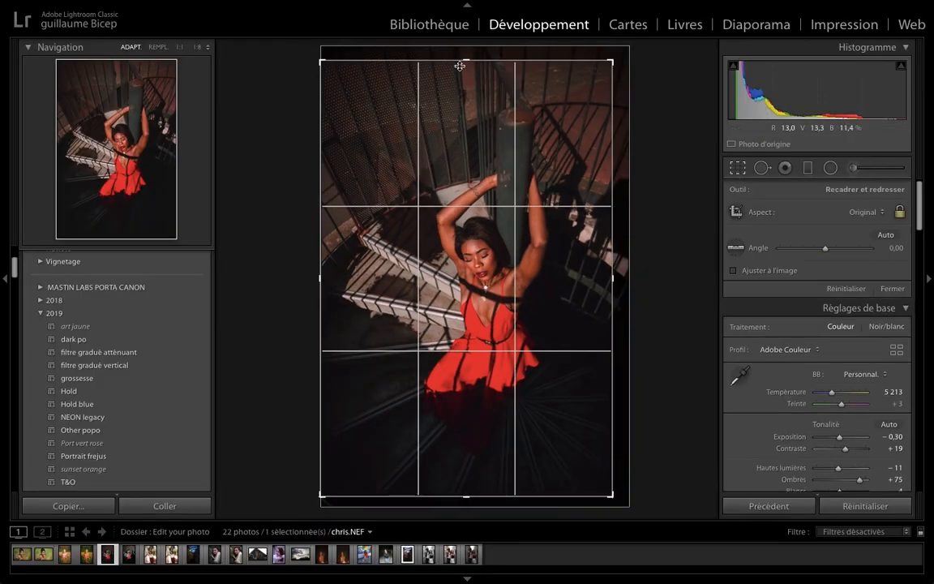
{"action": "key", "text": "r"}
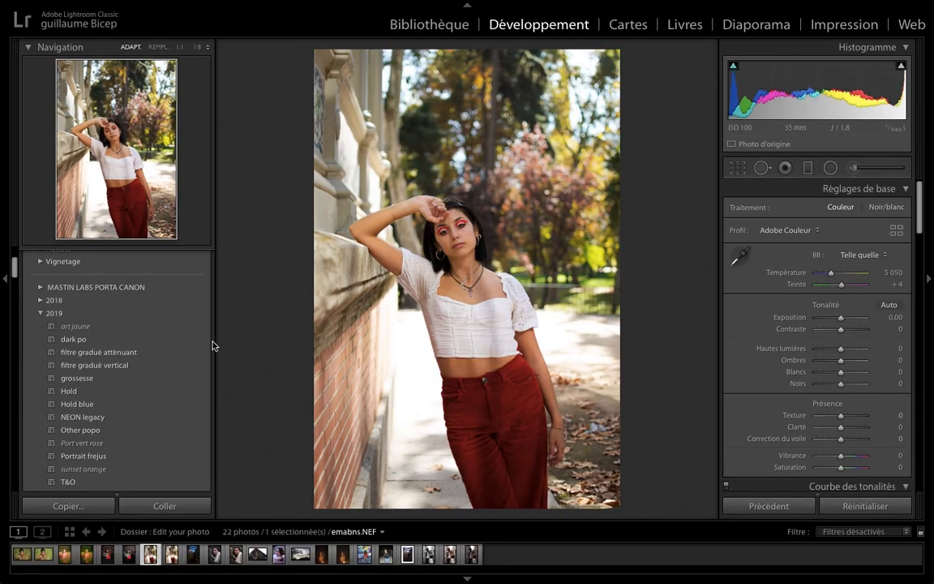
- Apply the Hold preset to the white-top portrait, set exposure to +0.28 and contrast to -41, and compare it with the original
{"action": "left_click", "coordinate": [105, 391]}
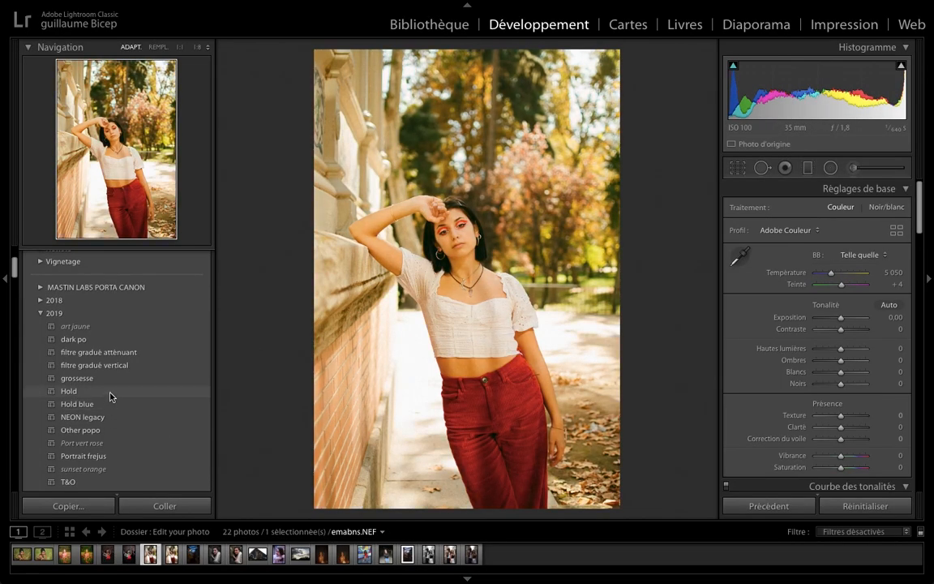
{"action": "left_click", "coordinate": [842, 319]}
{"action": "left_click_drag", "start_coordinate": [840, 330], "coordinate": [831, 331]}
{"action": "left_click_drag", "start_coordinate": [848, 384], "coordinate": [841, 365]}
{"action": "left_click_drag", "start_coordinate": [831, 274], "coordinate": [843, 287]}
{"action": "key", "text": "backslash"}
{"action": "key", "text": "backslash"}
{"action": "key", "text": "backslash"}
{"action": "key", "text": "backslash"}
- Set the portrait's temperature to 5722, contrast to -30, vibrance to +31 and saturation to -7
{"action": "scroll", "coordinate": [843, 324], "scroll_direction": "down", "scroll_amount": 2}
{"action": "left_click_drag", "start_coordinate": [841, 366], "coordinate": [844, 366]}
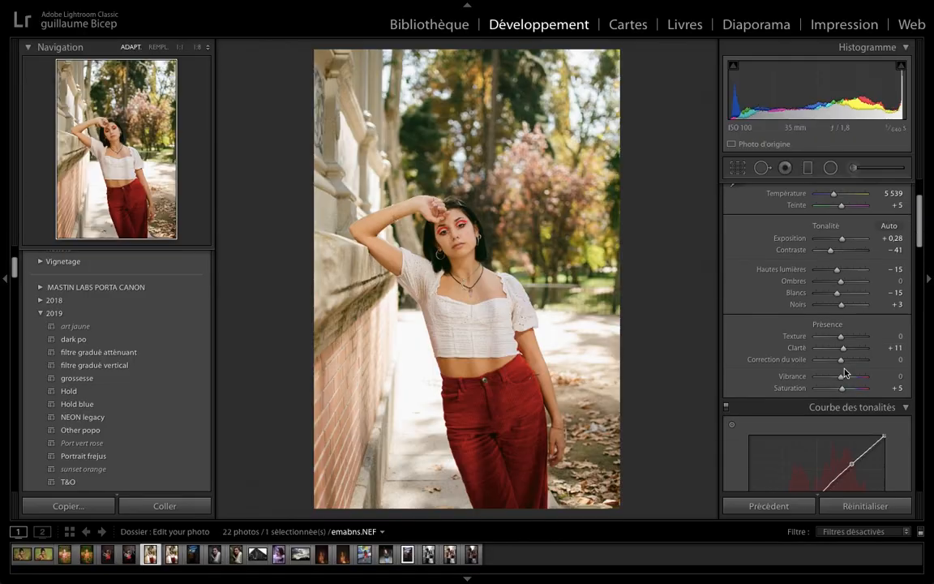
{"action": "scroll", "coordinate": [847, 361], "scroll_direction": "up", "scroll_amount": 2}
{"action": "left_click_drag", "start_coordinate": [831, 330], "coordinate": [836, 336]}
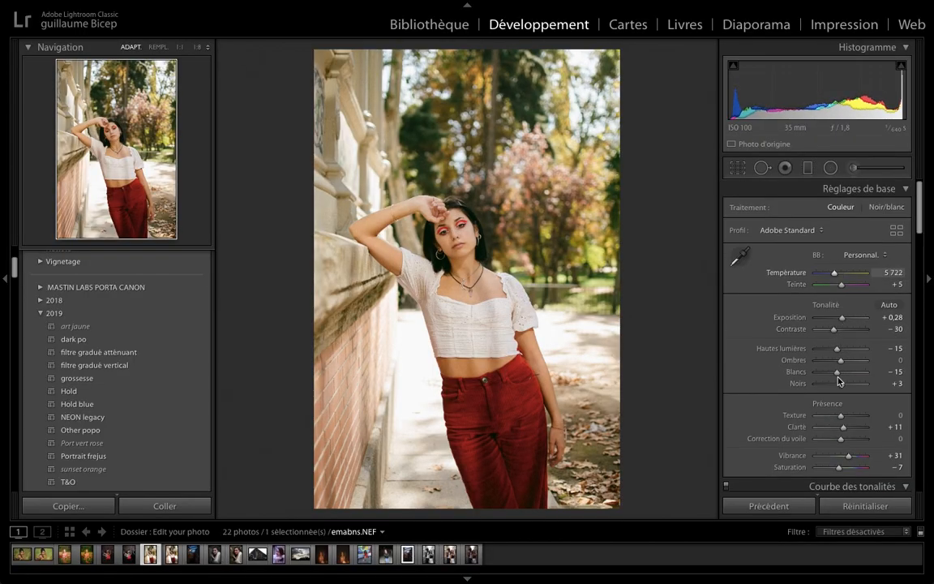
- Slightly reframe the portrait's crop and adjust the black point of its RGB tone curve
{"action": "scroll", "coordinate": [838, 376], "scroll_direction": "down", "scroll_amount": 4}
{"action": "key", "text": "r"}
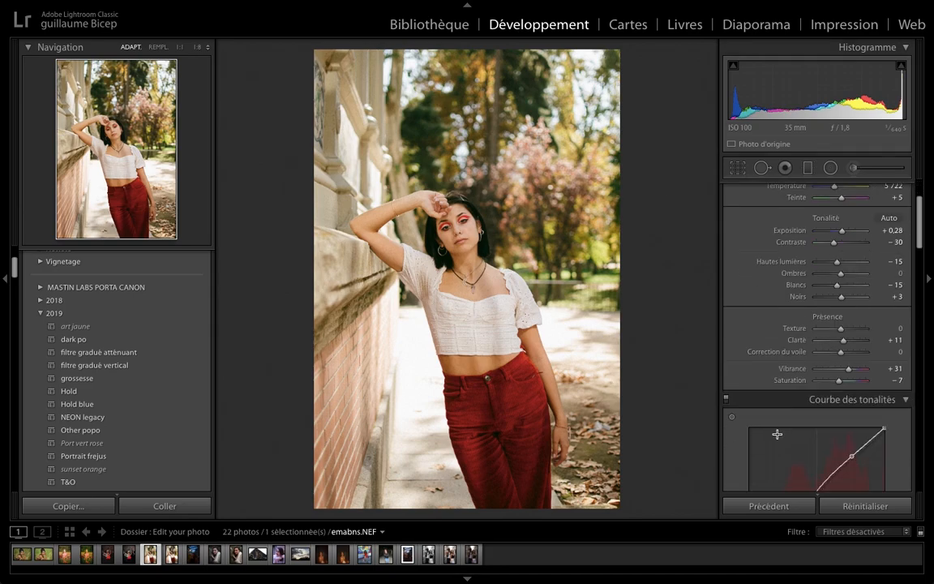
{"action": "left_click", "coordinate": [842, 416]}
{"action": "left_click", "coordinate": [835, 387]}
{"action": "key", "text": "ctrl+z"}
{"action": "left_click_drag", "start_coordinate": [750, 366], "coordinate": [745, 370]}
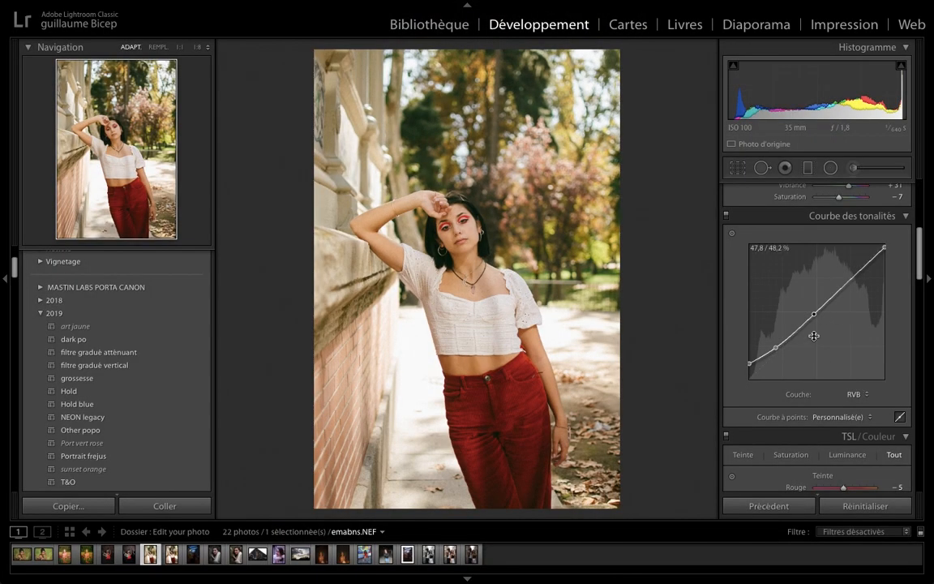
- Set the split toning hues to 24 for highlights and 200 for shadows, and adjust the lens profile's distortion and vignetting amounts
{"action": "scroll", "coordinate": [818, 349], "scroll_direction": "down", "scroll_amount": 10}
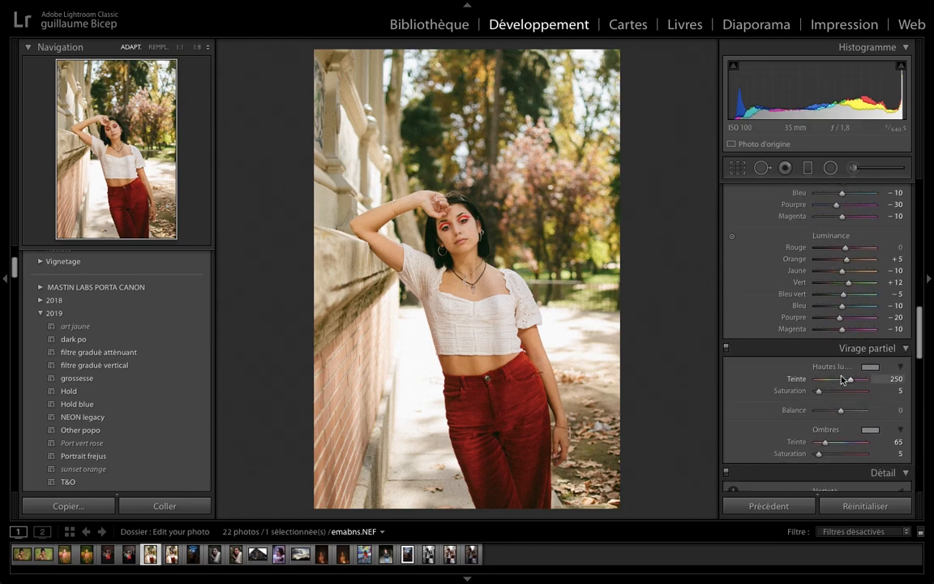
{"action": "left_click", "coordinate": [820, 351]}
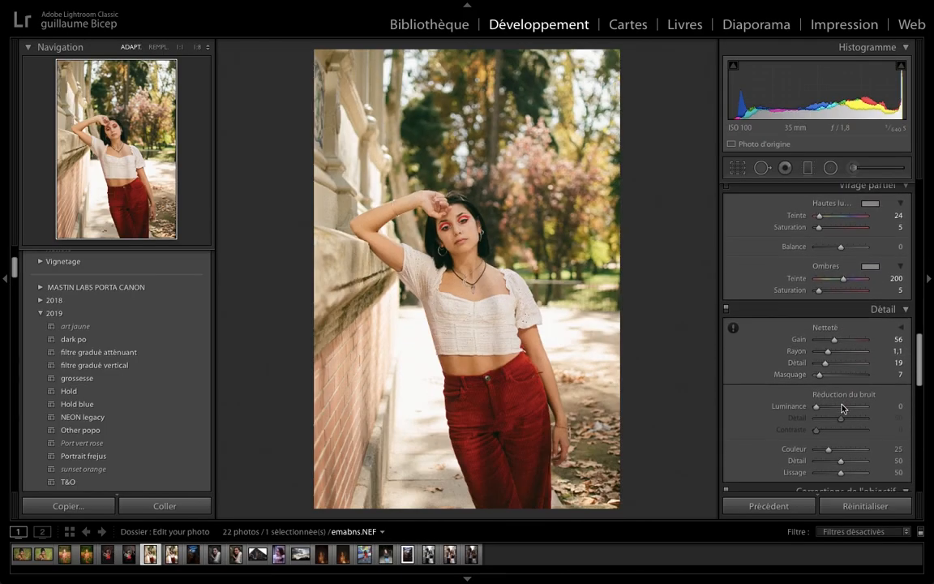
{"action": "scroll", "coordinate": [840, 405], "scroll_direction": "down", "scroll_amount": 5}
{"action": "left_click_drag", "start_coordinate": [805, 444], "coordinate": [852, 444]}
{"action": "key", "text": "backslash"}
{"action": "key", "text": "backslash"}
{"action": "left_click_drag", "start_coordinate": [841, 454], "coordinate": [798, 453]}
- Set the grain amount to 26, and calibrate the blue primary to hue -6 and saturation +45
{"action": "scroll", "coordinate": [749, 429], "scroll_direction": "down", "scroll_amount": 5}
{"action": "left_click_drag", "start_coordinate": [835, 396], "coordinate": [828, 397]}
{"action": "scroll", "coordinate": [831, 405], "scroll_direction": "down", "scroll_amount": 4}
{"action": "left_click_drag", "start_coordinate": [834, 466], "coordinate": [835, 468]}
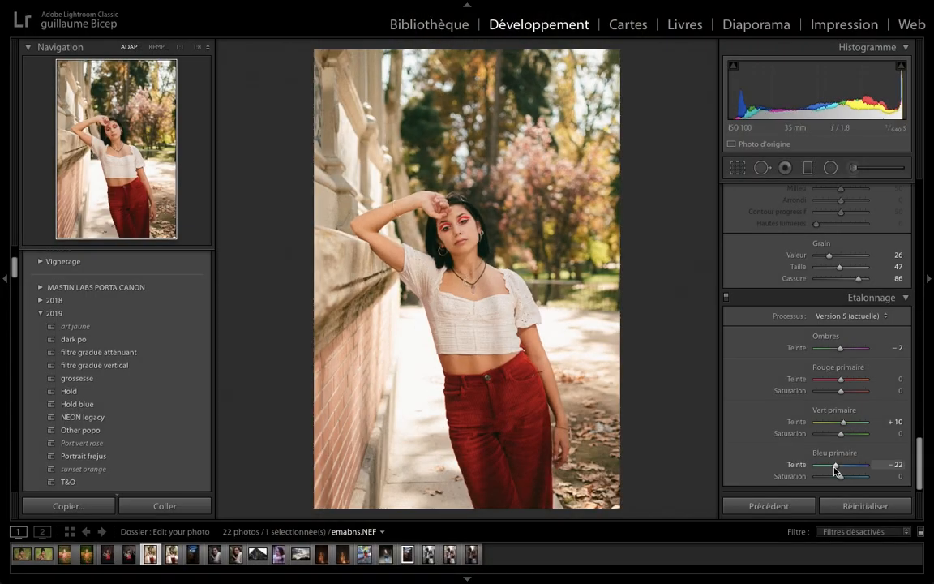
{"action": "mouse_move", "coordinate": [844, 477]}
{"action": "left_mouse_down"}
{"action": "mouse_move", "coordinate": [852, 471]}
{"action": "mouse_move", "coordinate": [842, 471]}
{"action": "left_mouse_up"}
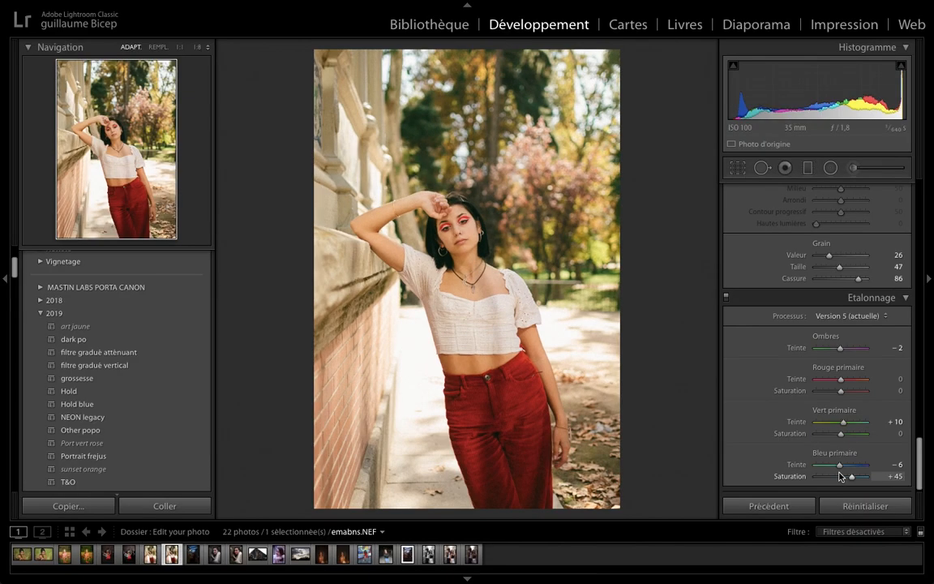
- Open the greenhouse photo IMG_8023.CR2, apply the T&O preset and set the temperature to 4535
{"action": "key", "text": "Right"}
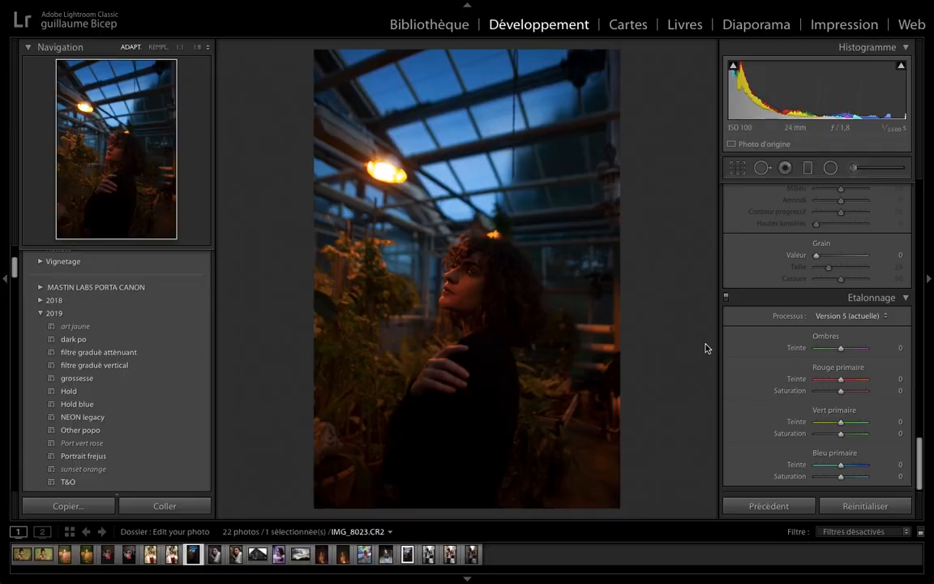
{"action": "scroll", "coordinate": [116, 365], "scroll_direction": "down", "scroll_amount": 5}
{"action": "left_click", "coordinate": [68, 405]}
{"action": "scroll", "coordinate": [819, 325], "scroll_direction": "up", "scroll_amount": 10}
{"action": "left_click_drag", "start_coordinate": [823, 271], "coordinate": [828, 276]}
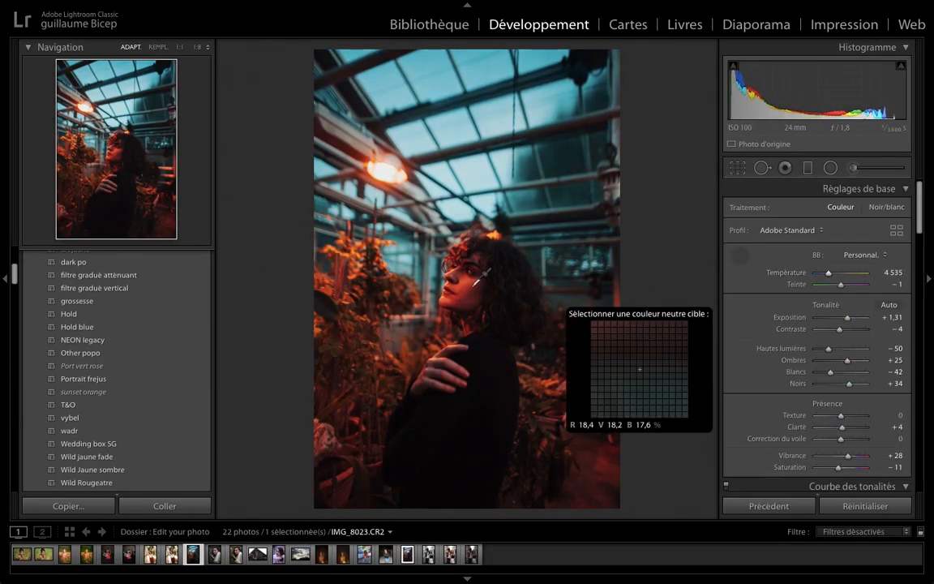
- Set the greenhouse photo's contrast to -26, vibrance to +15 and saturation to -12
{"action": "scroll", "coordinate": [838, 243], "scroll_direction": "down", "scroll_amount": 3}
{"action": "left_click_drag", "start_coordinate": [840, 231], "coordinate": [834, 232]}
{"action": "left_click_drag", "start_coordinate": [848, 357], "coordinate": [845, 358]}
{"action": "left_click_drag", "start_coordinate": [842, 368], "coordinate": [841, 368]}
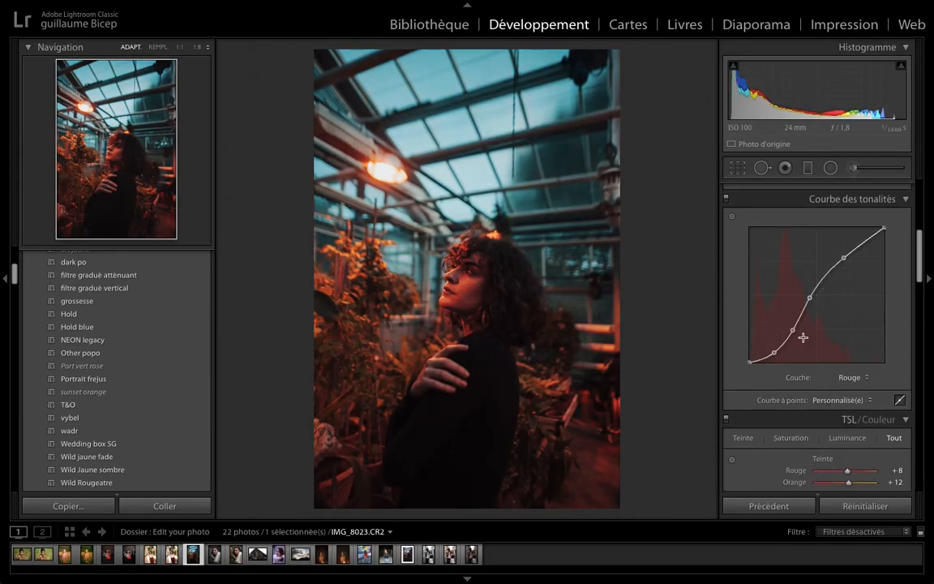
- Adjust the midtones of the red channel's tone curve and display the blue channel's curve
{"action": "left_click_drag", "start_coordinate": [802, 333], "coordinate": [771, 355]}
{"action": "scroll", "coordinate": [814, 276], "scroll_direction": "down", "scroll_amount": 1}
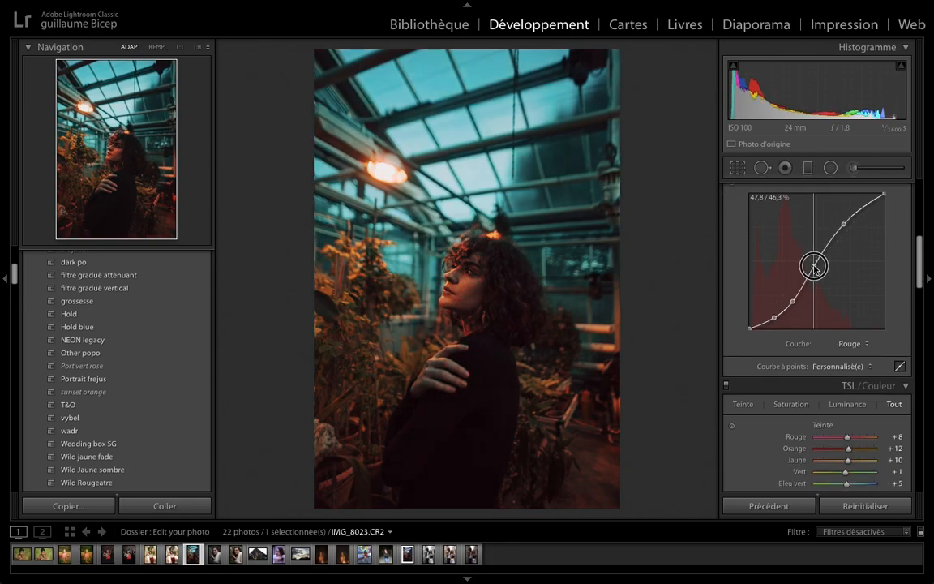
{"action": "left_click", "coordinate": [849, 343]}
{"action": "left_click", "coordinate": [842, 361]}
{"action": "scroll", "coordinate": [840, 381], "scroll_direction": "down", "scroll_amount": 3}
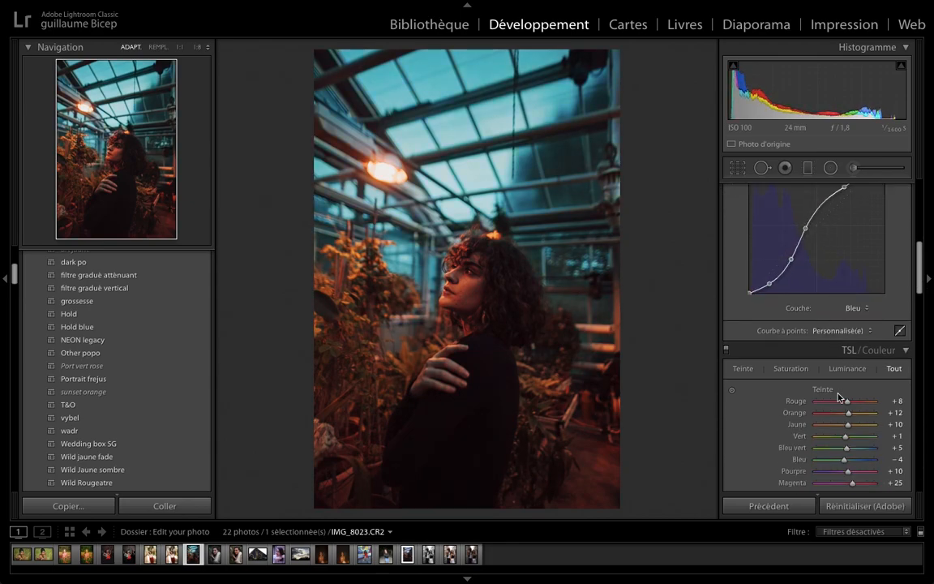
- Set the greenhouse photo's hues to red -2, yellow -100, green -100, aqua -37 and blue +18
{"action": "scroll", "coordinate": [846, 341], "scroll_direction": "down", "scroll_amount": 1}
{"action": "mouse_move", "coordinate": [839, 414]}
{"action": "left_mouse_down"}
{"action": "mouse_move", "coordinate": [832, 416]}
{"action": "mouse_move", "coordinate": [843, 428]}
{"action": "left_mouse_up"}
{"action": "scroll", "coordinate": [844, 405], "scroll_direction": "down", "scroll_amount": 1}
{"action": "left_click_drag", "start_coordinate": [846, 289], "coordinate": [835, 324]}
{"action": "left_click_drag", "start_coordinate": [844, 327], "coordinate": [855, 340]}
{"action": "scroll", "coordinate": [853, 350], "scroll_direction": "down", "scroll_amount": 2}
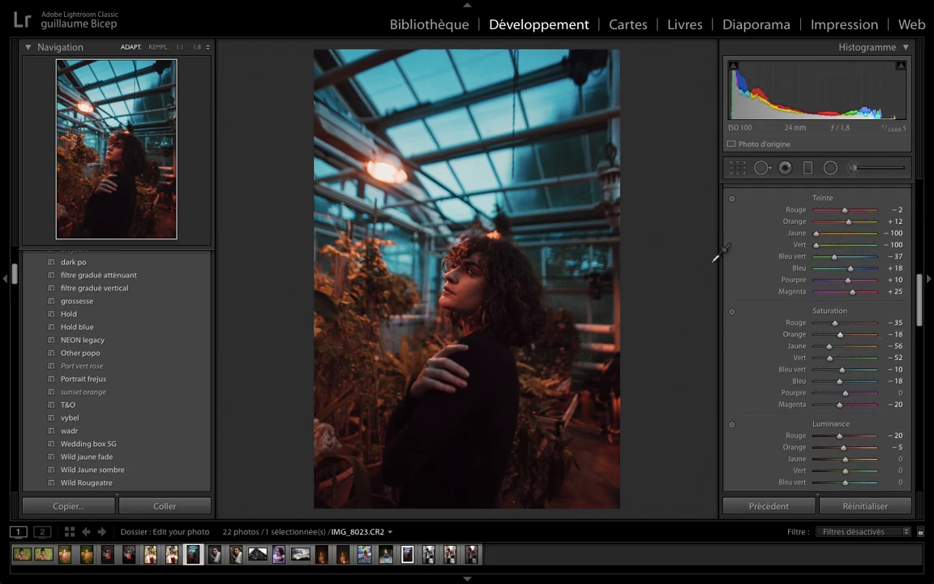
- Heal the skin blemishes around the woman's mouth and chin with Spot Removal, and compare the result with the original
{"action": "key", "text": "q"}
{"action": "key", "text": "z"}
{"action": "left_click_drag", "start_coordinate": [454, 470], "coordinate": [535, 81]}
{"action": "scroll", "coordinate": [487, 300], "scroll_direction": "down", "scroll_amount": 5}
{"action": "left_click", "coordinate": [563, 281]}
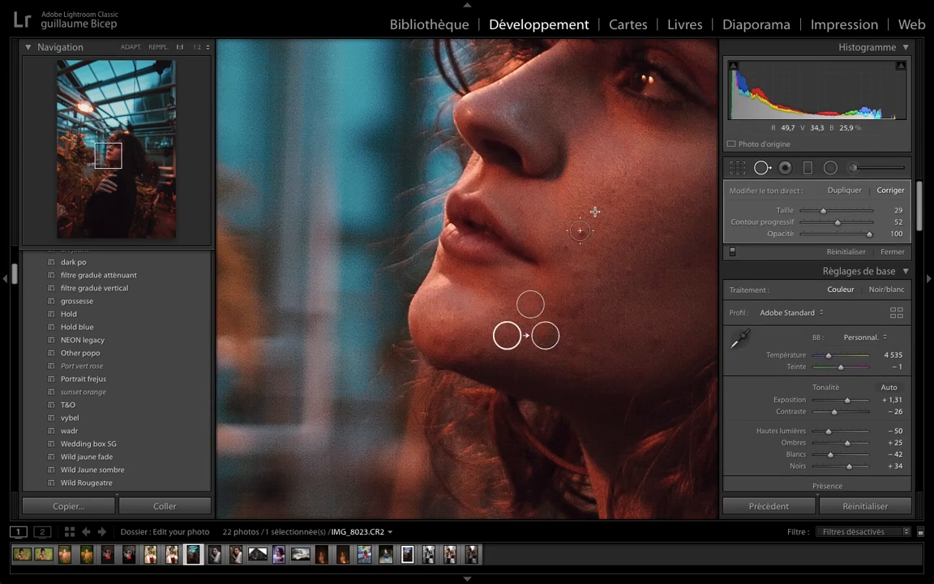
{"action": "key", "text": "q"}
{"action": "key", "text": "z"}
{"action": "key", "text": "backslash"}
{"action": "key", "text": "backslash"}
- Heal the remaining blemishes on the woman's cheek and jaw with a Spot Removal brush of size 27
{"action": "key", "text": "z"}
{"action": "key", "text": "ctrl+minus"}
{"action": "key", "text": "q"}
{"action": "left_click", "coordinate": [489, 275]}
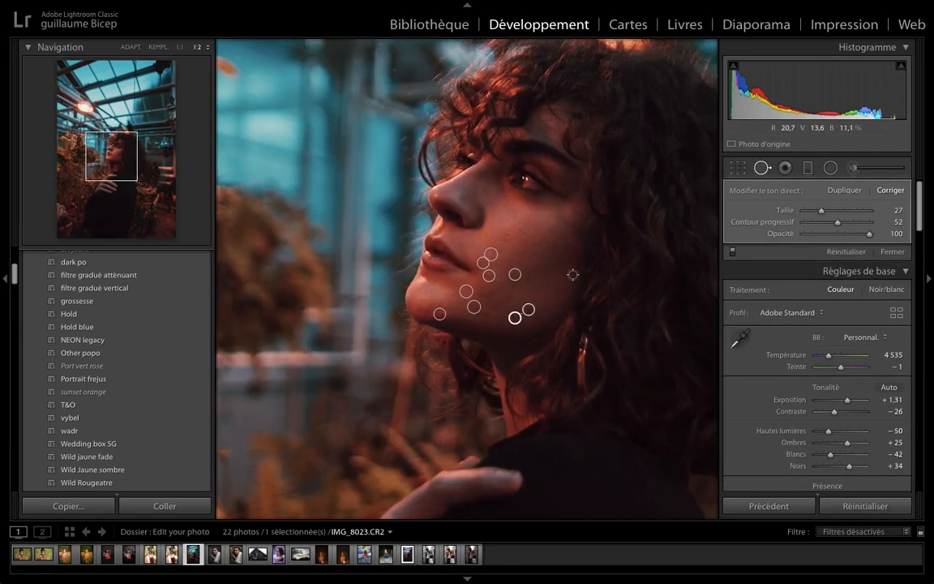
{"action": "key", "text": "q"}
{"action": "key", "text": "z"}
- Set the split toning to hue 28 for highlights, and hue 42 with saturation 8 for shadows
{"action": "scroll", "coordinate": [835, 323], "scroll_direction": "down", "scroll_amount": 10}
{"action": "left_click_drag", "start_coordinate": [831, 342], "coordinate": [819, 339]}
{"action": "left_click_drag", "start_coordinate": [820, 395], "coordinate": [847, 398]}
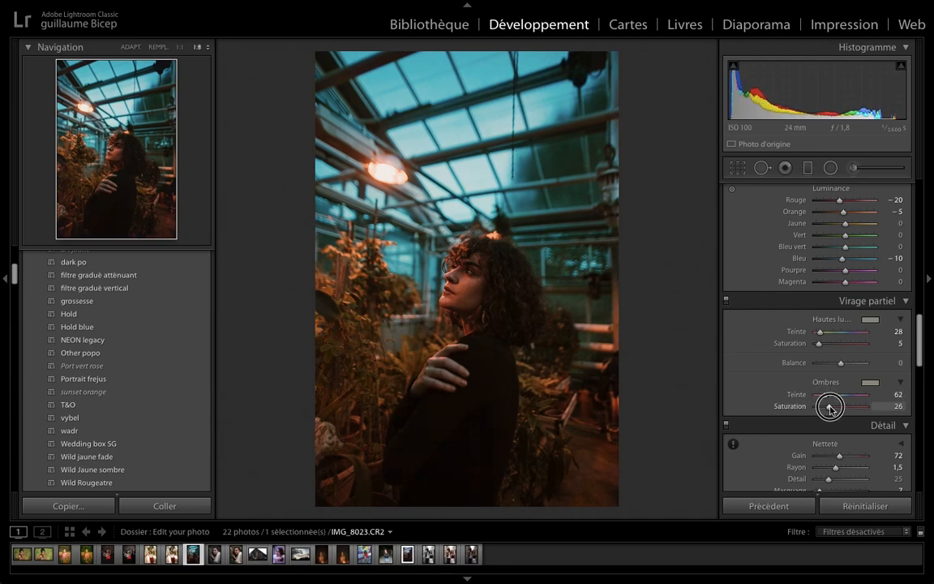
{"action": "left_click_drag", "start_coordinate": [826, 409], "coordinate": [826, 408]}
{"action": "scroll", "coordinate": [824, 362], "scroll_direction": "down", "scroll_amount": 2}
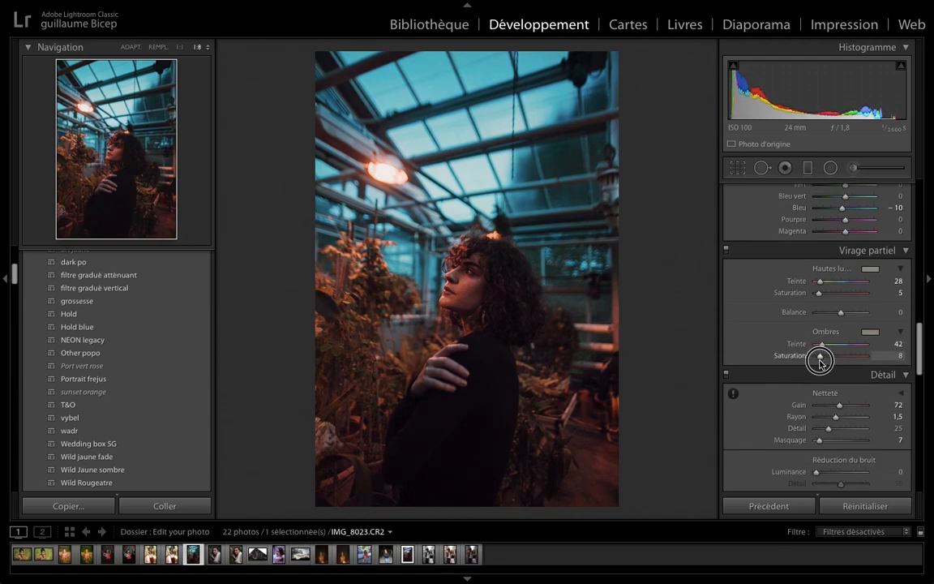
- Increase the lens profile's distortion correction, and calibrate red hue to +23, green hue to +38, blue hue to -69 and blue saturation to -53
{"action": "scroll", "coordinate": [823, 349], "scroll_direction": "down", "scroll_amount": 8}
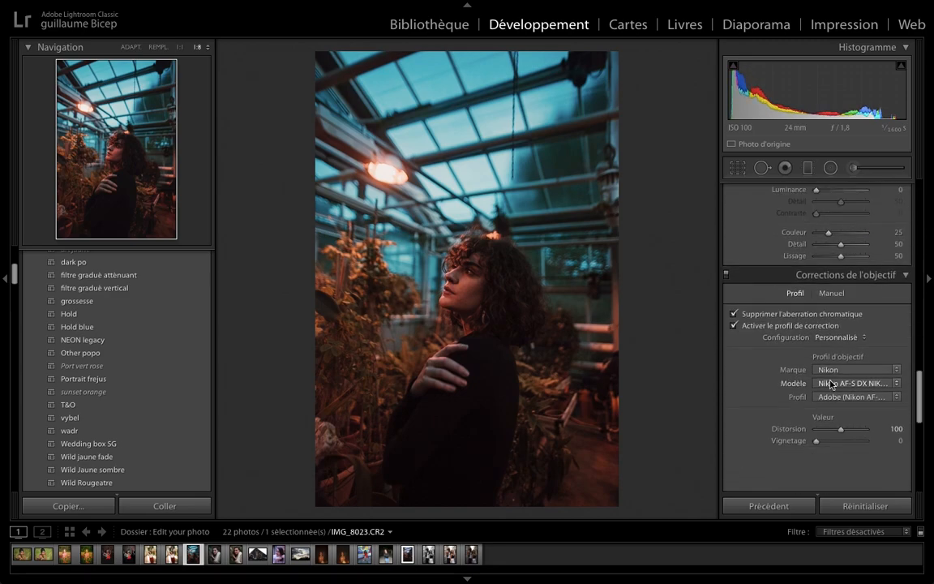
{"action": "left_click_drag", "start_coordinate": [843, 406], "coordinate": [869, 407]}
{"action": "scroll", "coordinate": [825, 407], "scroll_direction": "down", "scroll_amount": 8}
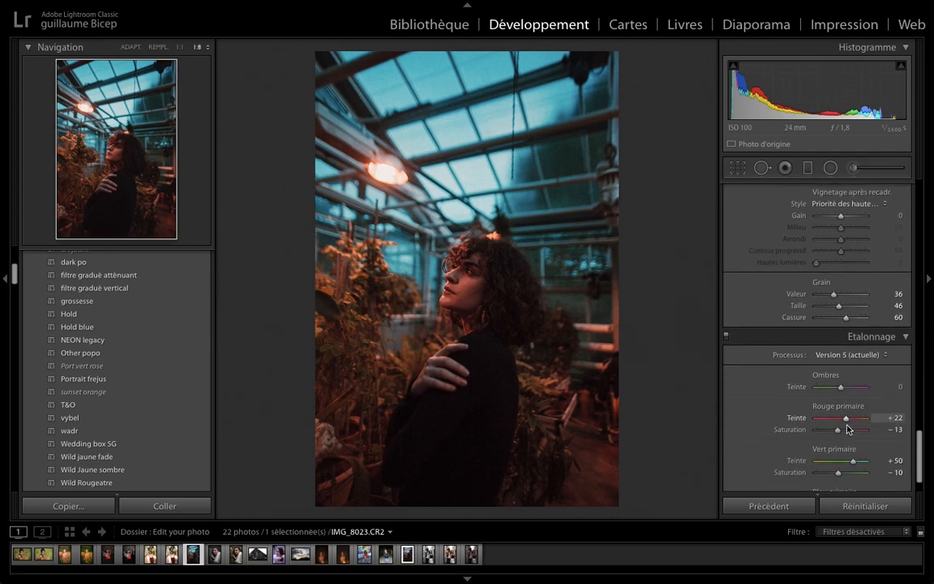
{"action": "scroll", "coordinate": [824, 406], "scroll_direction": "down", "scroll_amount": 2}
{"action": "left_click_drag", "start_coordinate": [843, 477], "coordinate": [829, 480]}
{"action": "left_click_drag", "start_coordinate": [824, 468], "coordinate": [829, 469]}
{"action": "key", "text": "backslash"}
{"action": "key", "text": "backslash"}
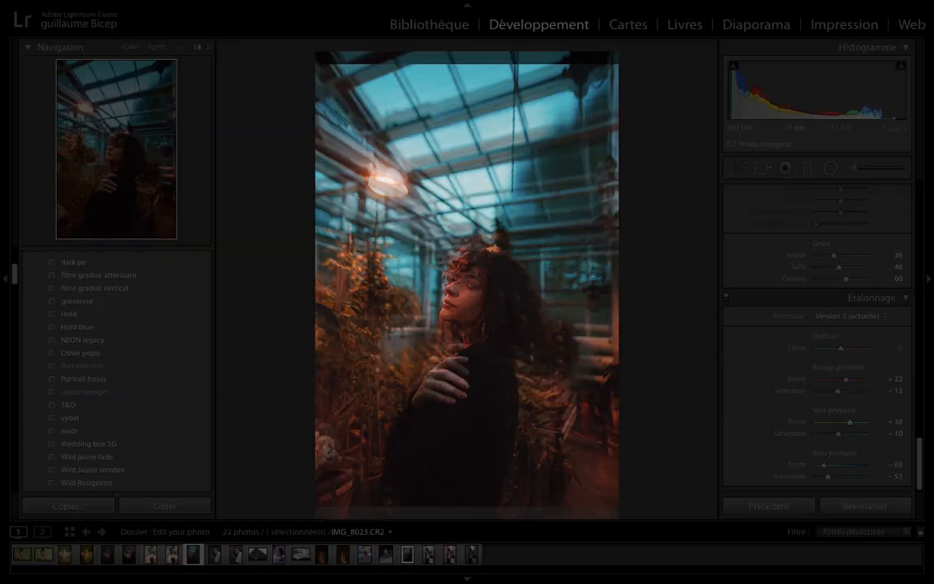
{"action": "left_click_drag", "start_coordinate": [847, 380], "coordinate": [840, 391]}
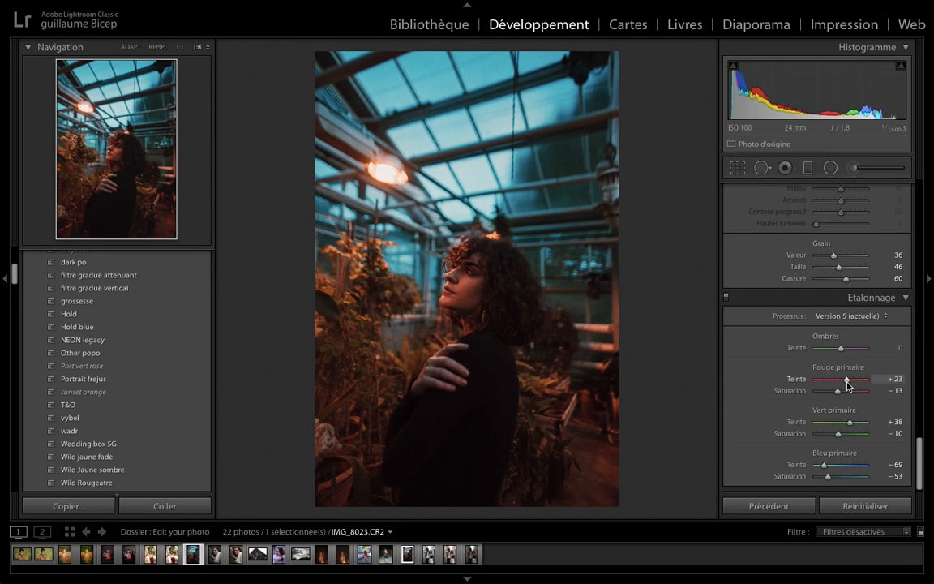
- Check the greenhouse photo's crop and set its exposure to +1.45
{"action": "left_click", "coordinate": [737, 167]}
{"action": "key", "text": "r"}
{"action": "left_click_drag", "start_coordinate": [846, 317], "coordinate": [848, 317]}
- Apply an adjustment brush with slightly reduced saturation to the woman's chin
{"action": "left_click", "coordinate": [469, 266]}
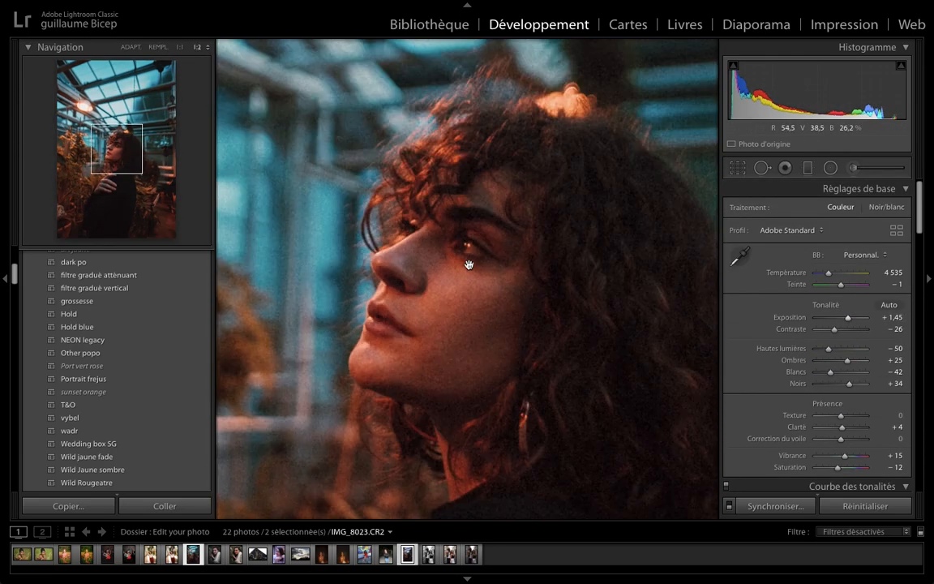
{"action": "key", "text": "k"}
{"action": "left_click", "coordinate": [367, 375]}
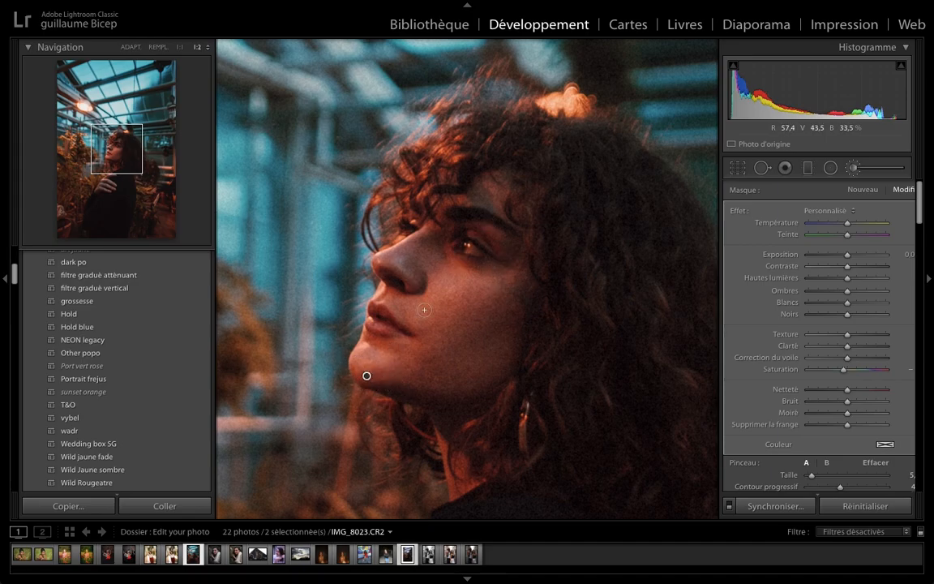
{"action": "key", "text": "k"}
{"action": "key", "text": "ctrl+minus"}
{"action": "key", "text": "ctrl+minus"}
{"action": "key", "text": "ctrl+minus"}
- Paint an adjustment brush stroke over the woman's lower cheek and jaw
{"action": "left_click", "coordinate": [476, 290]}
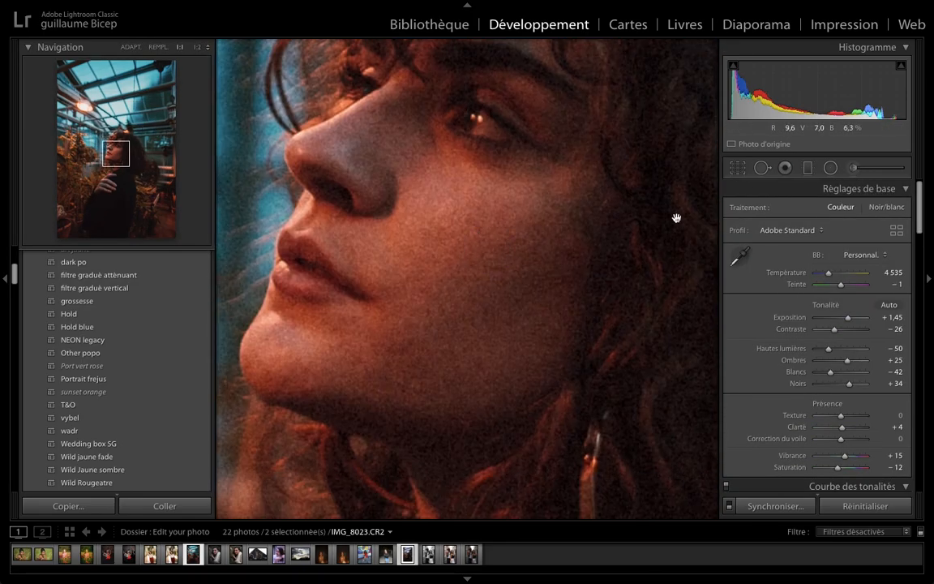
{"action": "key", "text": "k"}
{"action": "scroll", "coordinate": [378, 322], "scroll_direction": "up", "scroll_amount": 3}
{"action": "left_click", "coordinate": [379, 322]}
{"action": "left_click_drag", "start_coordinate": [379, 321], "coordinate": [446, 388]}
{"action": "key", "text": "ctrl+minus"}
{"action": "key", "text": "ctrl+minus"}
{"action": "key", "text": "k"}
- Heal one more spot on the woman's face with the Spot Removal tool and return to the full photo view
{"action": "key", "text": "ctrl+plus"}
{"action": "key", "text": "ctrl+plus"}
{"action": "left_click", "coordinate": [761, 171]}
{"action": "left_click", "coordinate": [458, 320]}
{"action": "left_click", "coordinate": [762, 171]}
{"action": "key", "text": "ctrl+minus"}
{"action": "key", "text": "ctrl+minus"}
{"action": "key", "text": "ctrl+minus"}
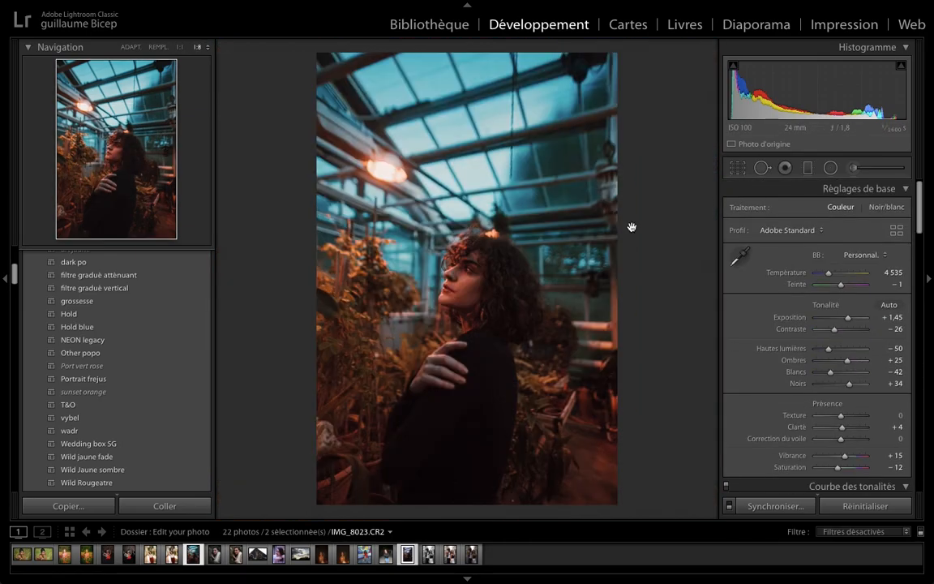
- Heal a spot in the lower part of the greenhouse photo with the Spot Removal tool
{"action": "key", "text": "ctrl+plus"}
{"action": "key", "text": "ctrl+plus"}
{"action": "key", "text": "ctrl+plus"}
{"action": "key", "text": "q"}
{"action": "left_click", "coordinate": [556, 304]}
{"action": "key", "text": "q"}
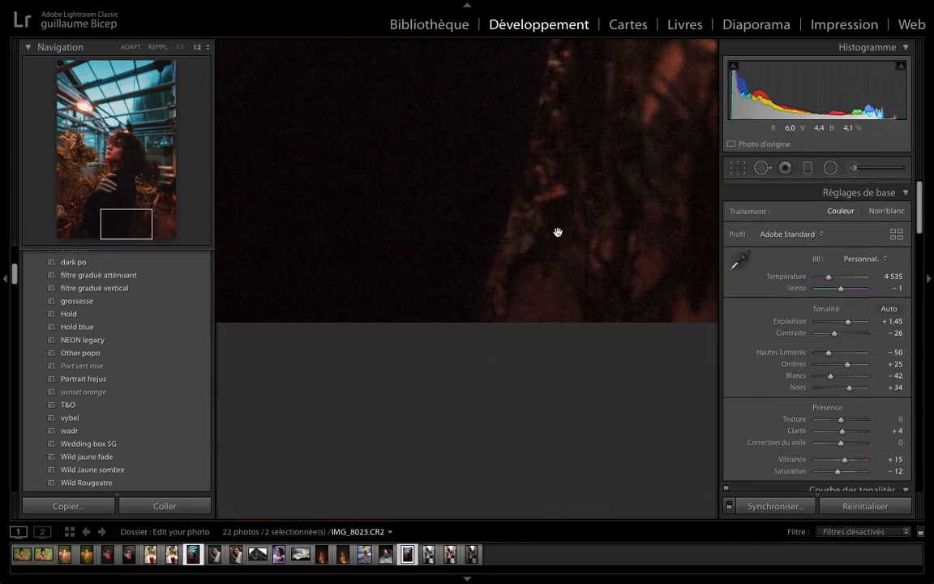
{"action": "key", "text": "ctrl+minus"}
{"action": "key", "text": "ctrl+minus"}
{"action": "key", "text": "ctrl+minus"}
{"action": "scroll", "coordinate": [835, 243], "scroll_direction": "down", "scroll_amount": 15}
{"action": "left_click_drag", "start_coordinate": [841, 328], "coordinate": [837, 334]}
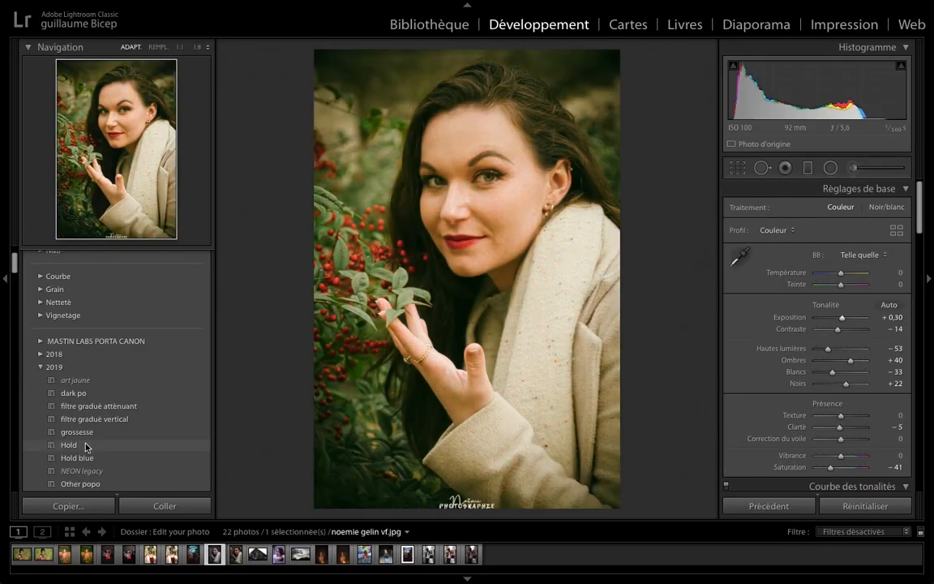
- Apply the Hold blue preset to the berry-bush portrait and set exposure −0.35, contrast −23, shadows +28, blacks +46 and temperature +4
{"action": "left_click", "coordinate": [81, 457]}
{"action": "left_click_drag", "start_coordinate": [842, 318], "coordinate": [840, 320]}
{"action": "left_click_drag", "start_coordinate": [840, 330], "coordinate": [835, 330]}
{"action": "left_click_drag", "start_coordinate": [848, 384], "coordinate": [852, 384]}
{"action": "left_click_drag", "start_coordinate": [844, 360], "coordinate": [850, 361]}
{"action": "left_click_drag", "start_coordinate": [841, 319], "coordinate": [839, 321]}
{"action": "left_click_drag", "start_coordinate": [841, 274], "coordinate": [842, 277]}
- Slightly lower the midpoint of the portrait's blue tone curve and adjust the shadow point of its red curve
{"action": "scroll", "coordinate": [847, 340], "scroll_direction": "down", "scroll_amount": 10}
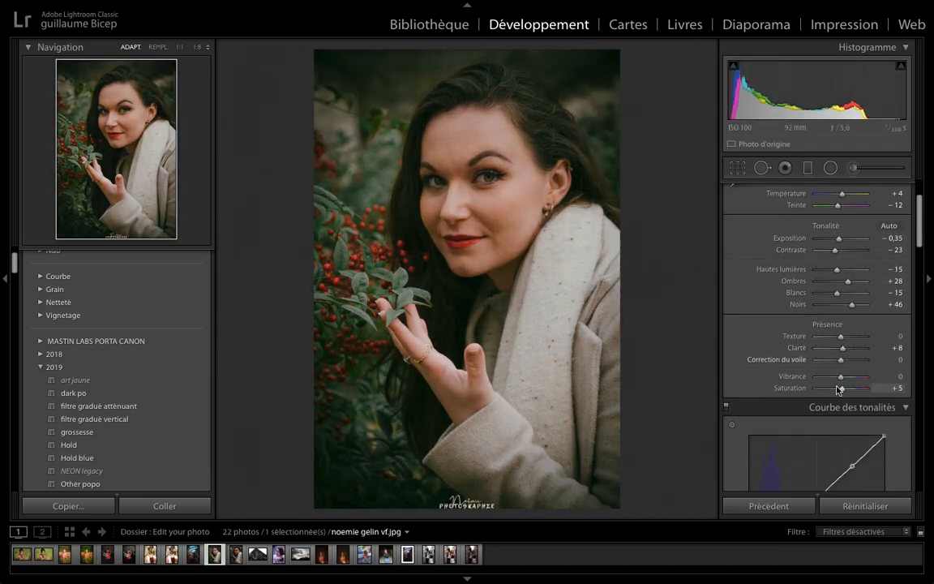
{"action": "left_click_drag", "start_coordinate": [813, 286], "coordinate": [815, 291]}
{"action": "left_click", "coordinate": [853, 365]}
{"action": "left_click", "coordinate": [851, 354]}
{"action": "left_click", "coordinate": [853, 365]}
{"action": "left_click", "coordinate": [851, 353]}
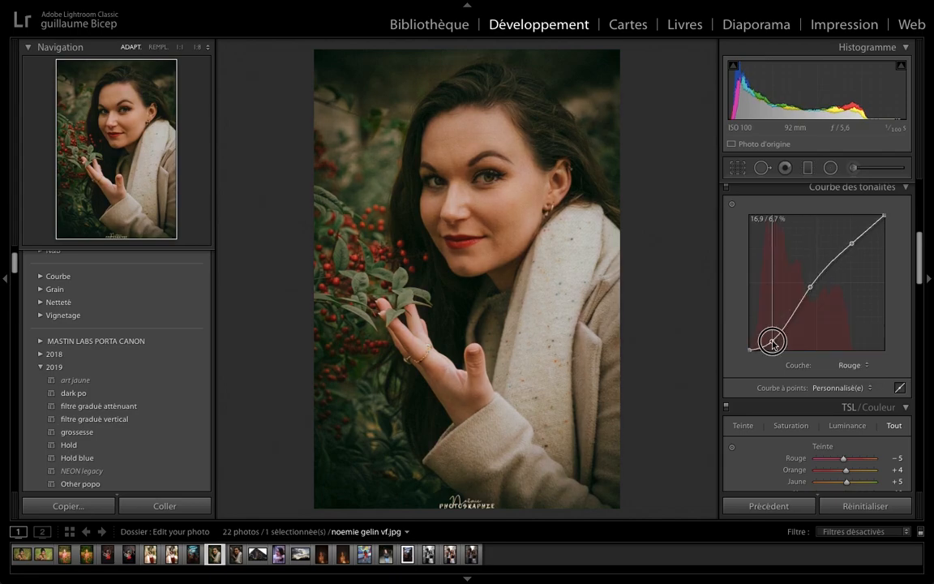
- Raise the portrait's yellow hue slightly and set the split-toning highlights saturation to 3
{"action": "scroll", "coordinate": [819, 332], "scroll_direction": "up", "scroll_amount": 1}
{"action": "scroll", "coordinate": [839, 365], "scroll_direction": "down", "scroll_amount": 4}
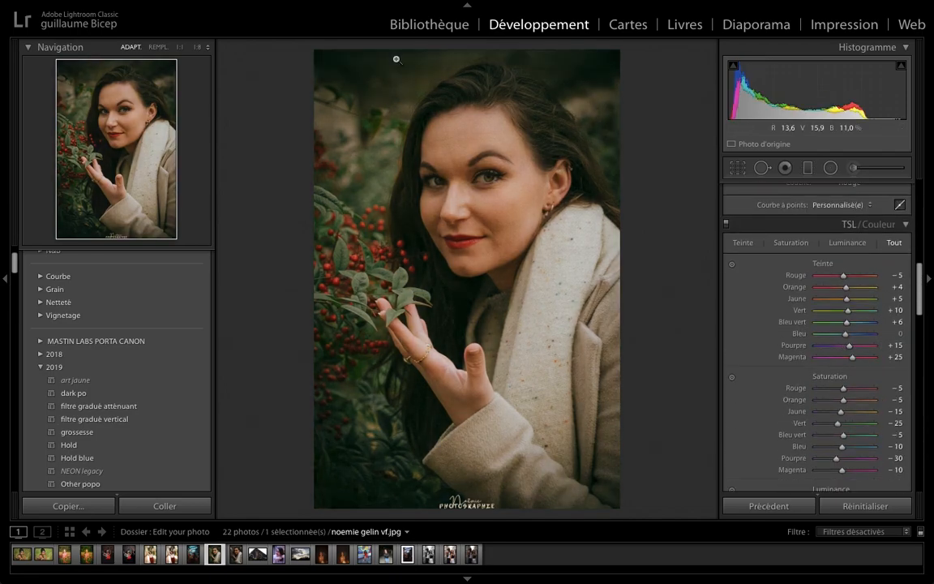
{"action": "scroll", "coordinate": [784, 359], "scroll_direction": "down", "scroll_amount": 2}
{"action": "scroll", "coordinate": [846, 298], "scroll_direction": "up", "scroll_amount": 2}
{"action": "left_click_drag", "start_coordinate": [845, 298], "coordinate": [848, 298]}
{"action": "left_click_drag", "start_coordinate": [919, 286], "coordinate": [920, 298]}
{"action": "left_click_drag", "start_coordinate": [843, 382], "coordinate": [841, 385]}
{"action": "left_click_drag", "start_coordinate": [919, 313], "coordinate": [917, 363]}
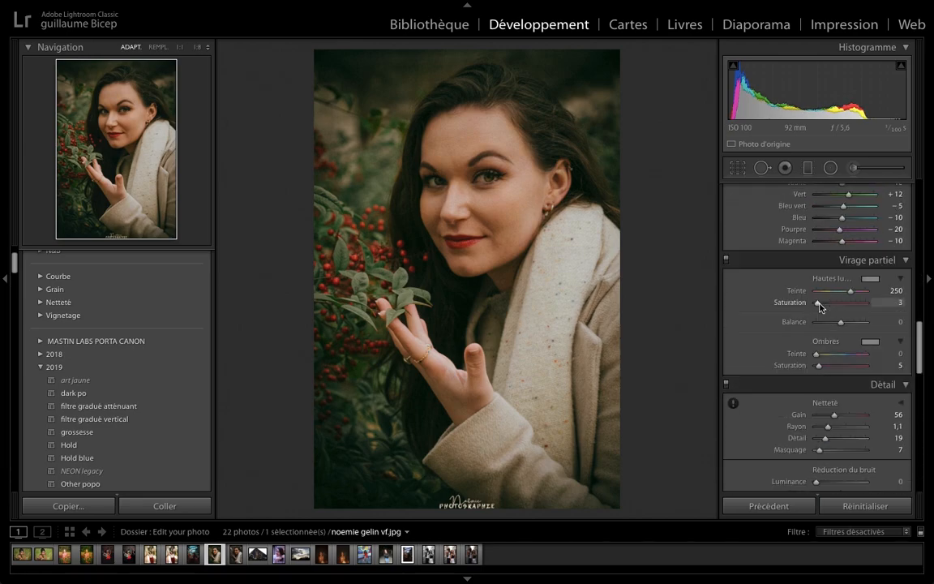
{"action": "scroll", "coordinate": [824, 357], "scroll_direction": "down", "scroll_amount": 10}
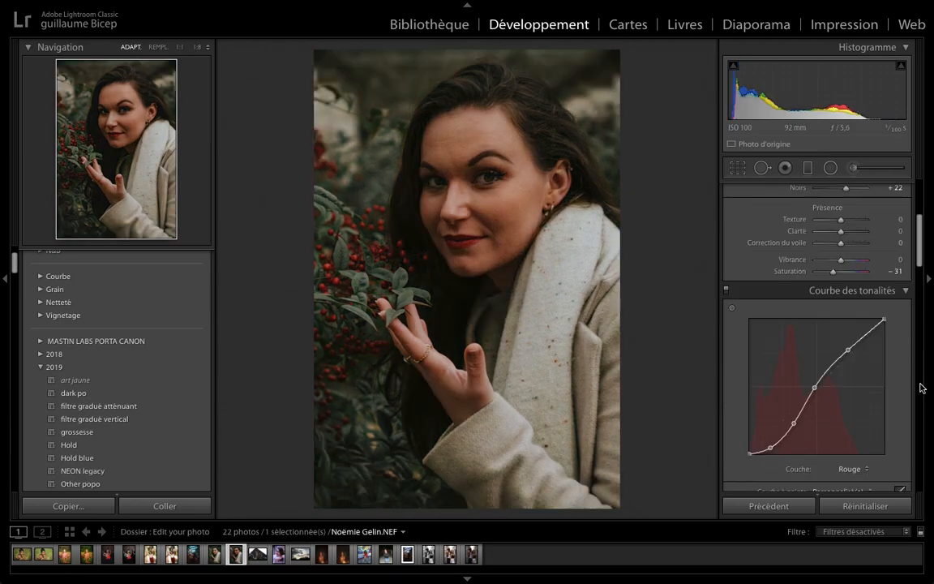
{"action": "scroll", "coordinate": [779, 365], "scroll_direction": "up", "scroll_amount": 10}
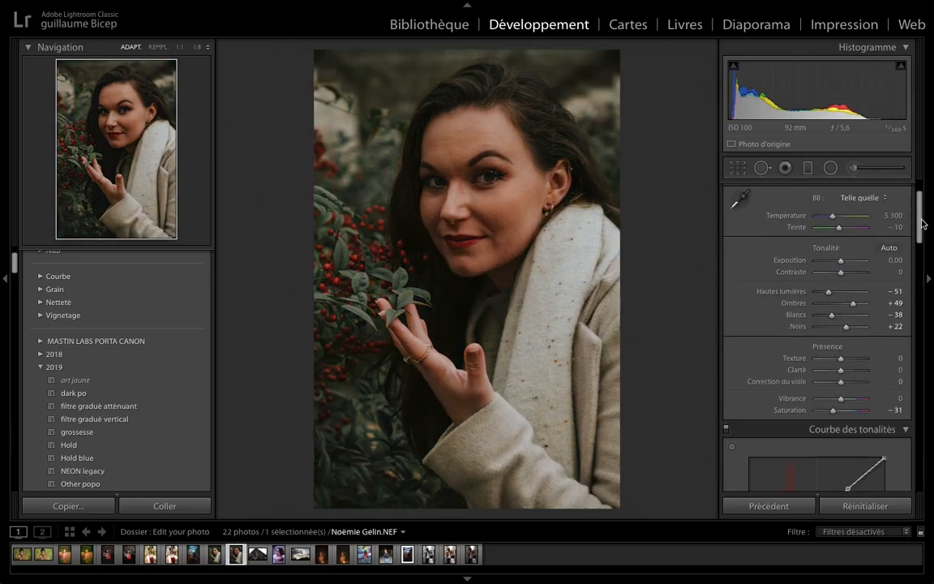
{"action": "left_click_drag", "start_coordinate": [835, 261], "coordinate": [844, 264]}
{"action": "left_click", "coordinate": [77, 457]}
{"action": "mouse_move", "coordinate": [841, 261]}
{"action": "left_mouse_down"}
{"action": "mouse_move", "coordinate": [833, 260]}
{"action": "mouse_move", "coordinate": [842, 260]}
{"action": "left_mouse_up"}
- Reset the raw berry-bush portrait, apply the Hold blue preset, and set exposure to +0.01 and contrast to −30
{"action": "left_click", "coordinate": [852, 505]}
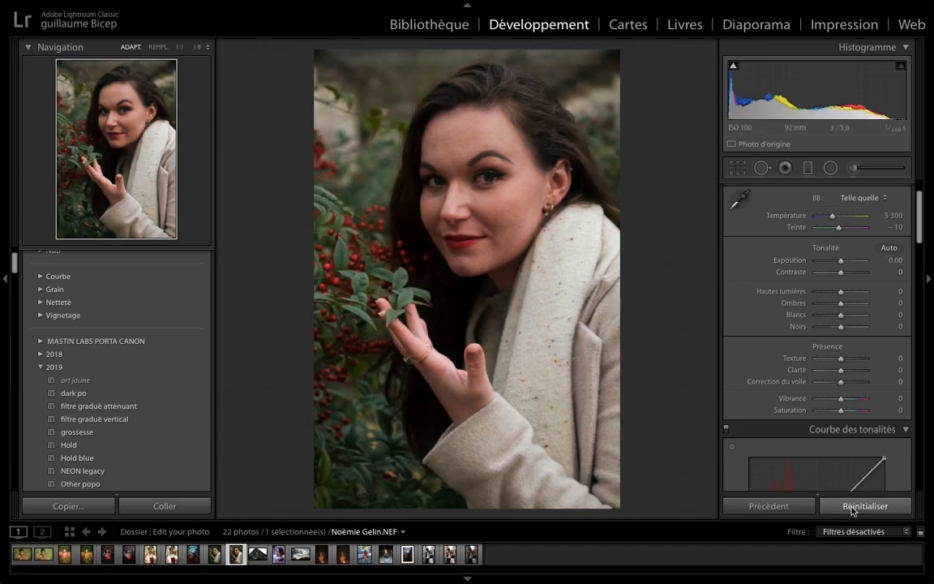
{"action": "left_click", "coordinate": [81, 458]}
{"action": "left_click_drag", "start_coordinate": [843, 316], "coordinate": [840, 262]}
{"action": "left_click_drag", "start_coordinate": [841, 273], "coordinate": [834, 273]}
{"action": "key", "text": "backslash"}
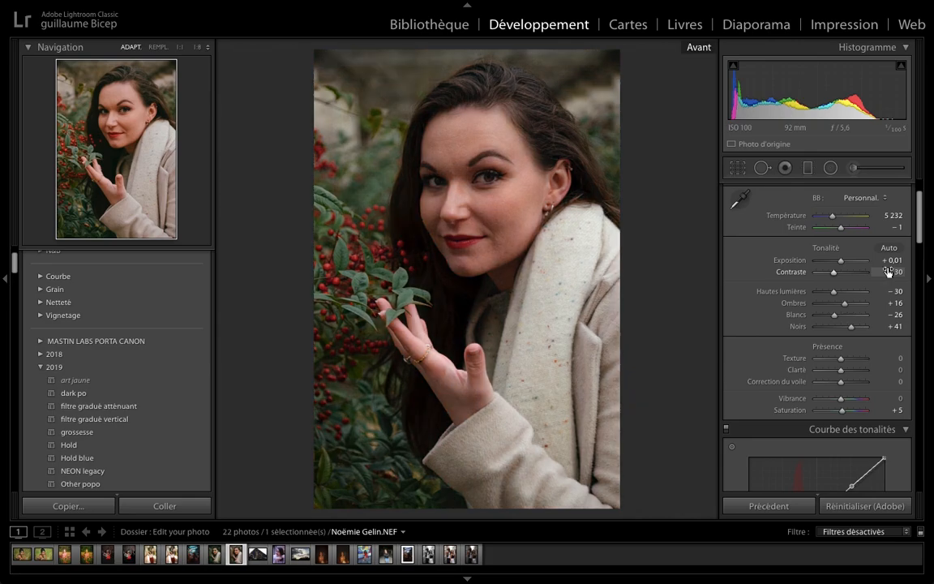
{"action": "key", "text": "backslash"}
- Lower the split-toning highlights saturation and set the shadows hue to 330, checking the result against the original
{"action": "scroll", "coordinate": [831, 390], "scroll_direction": "down", "scroll_amount": 5}
{"action": "scroll", "coordinate": [834, 351], "scroll_direction": "down", "scroll_amount": 4}
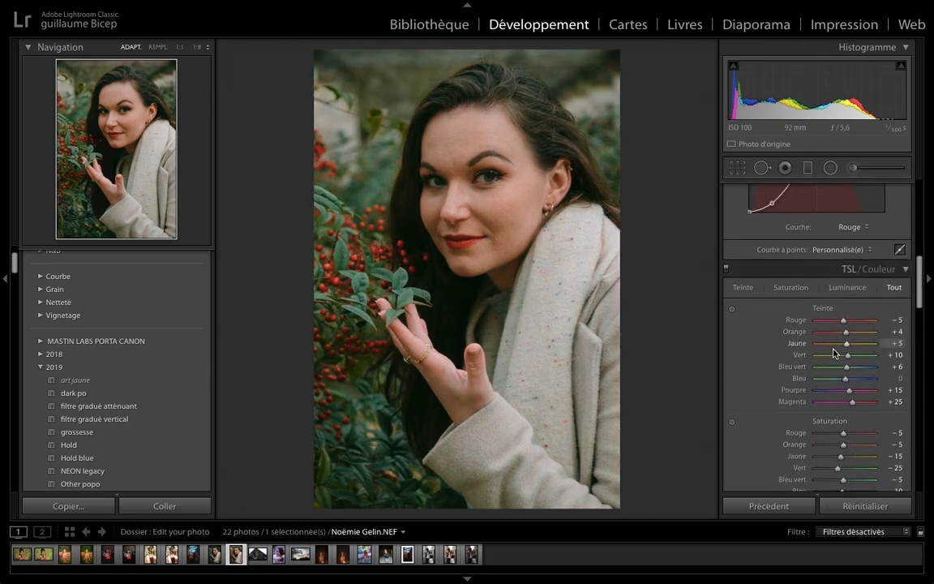
{"action": "scroll", "coordinate": [835, 352], "scroll_direction": "down", "scroll_amount": 5}
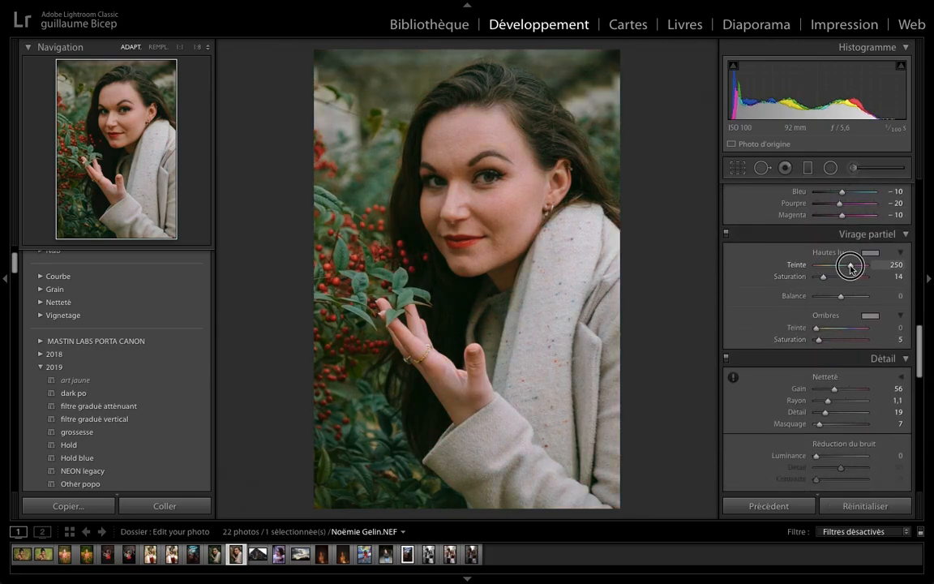
{"action": "left_click_drag", "start_coordinate": [825, 276], "coordinate": [816, 276]}
{"action": "left_click_drag", "start_coordinate": [817, 327], "coordinate": [861, 336]}
{"action": "scroll", "coordinate": [838, 405], "scroll_direction": "down", "scroll_amount": 5}
{"action": "key", "text": "backslash"}
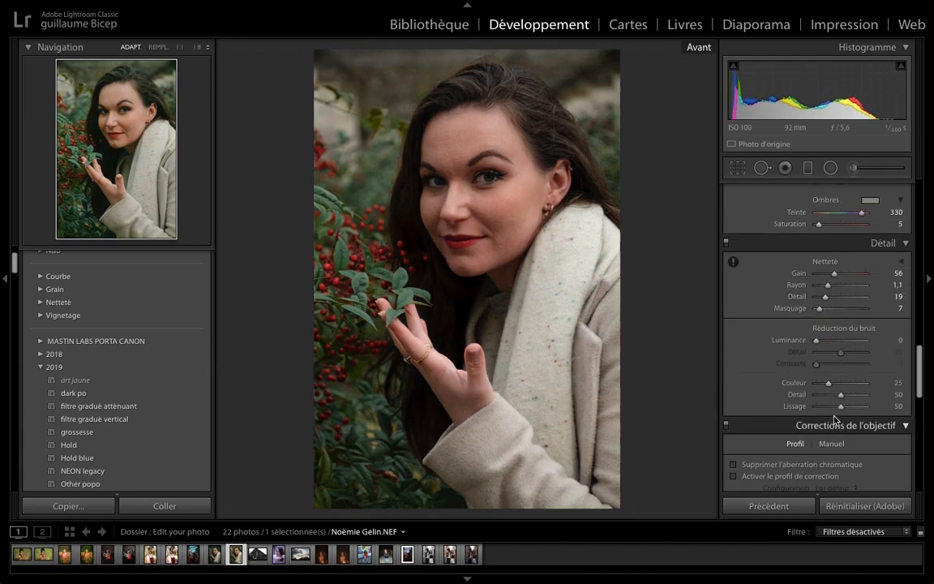
{"action": "key", "text": "backslash"}
- Remove chromatic aberration, enable the lens profile correction and reduce its correction amount for the portrait
{"action": "left_click", "coordinate": [735, 397]}
{"action": "left_click", "coordinate": [734, 409]}
{"action": "scroll", "coordinate": [753, 392], "scroll_direction": "down", "scroll_amount": 2}
{"action": "left_click_drag", "start_coordinate": [840, 435], "coordinate": [823, 454]}
- Add a slight dark post-crop vignette, set the grain amount to 8 and compare the portrait with its original
{"action": "scroll", "coordinate": [767, 445], "scroll_direction": "down", "scroll_amount": 5}
{"action": "left_click_drag", "start_coordinate": [841, 360], "coordinate": [838, 361]}
{"action": "scroll", "coordinate": [837, 373], "scroll_direction": "down", "scroll_amount": 1}
{"action": "left_click_drag", "start_coordinate": [828, 407], "coordinate": [820, 408]}
{"action": "key", "text": "f"}
{"action": "key", "text": "f"}
{"action": "key", "text": "backslash"}
{"action": "key", "text": "backslash"}
- Set the blue primary hue to −68 in the portrait's calibration and compare with the original
{"action": "scroll", "coordinate": [750, 431], "scroll_direction": "down", "scroll_amount": 5}
{"action": "left_click_drag", "start_coordinate": [831, 467], "coordinate": [829, 468]}
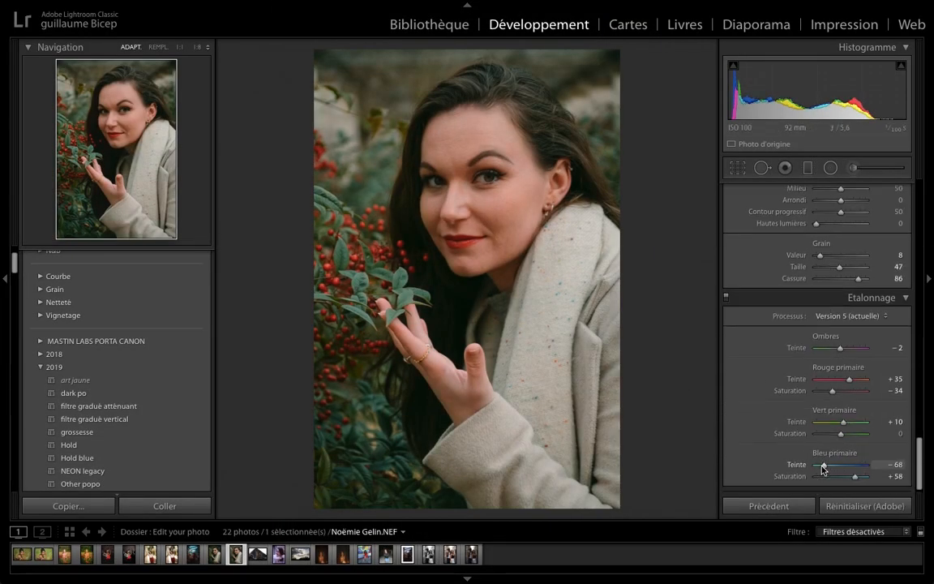
{"action": "key", "text": "backslash"}
{"action": "key", "text": "backslash"}
- Set the portrait's aqua hue to −35 and lower its green saturation
{"action": "scroll", "coordinate": [817, 390], "scroll_direction": "up", "scroll_amount": 10}
{"action": "left_click_drag", "start_coordinate": [843, 287], "coordinate": [835, 290]}
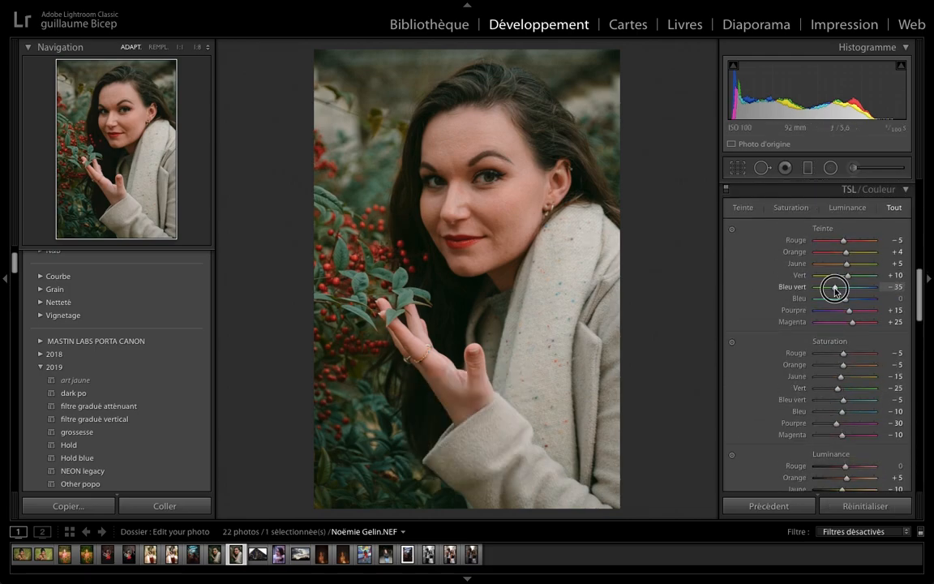
{"action": "scroll", "coordinate": [831, 280], "scroll_direction": "down", "scroll_amount": 1}
{"action": "left_click_drag", "start_coordinate": [837, 348], "coordinate": [827, 348]}
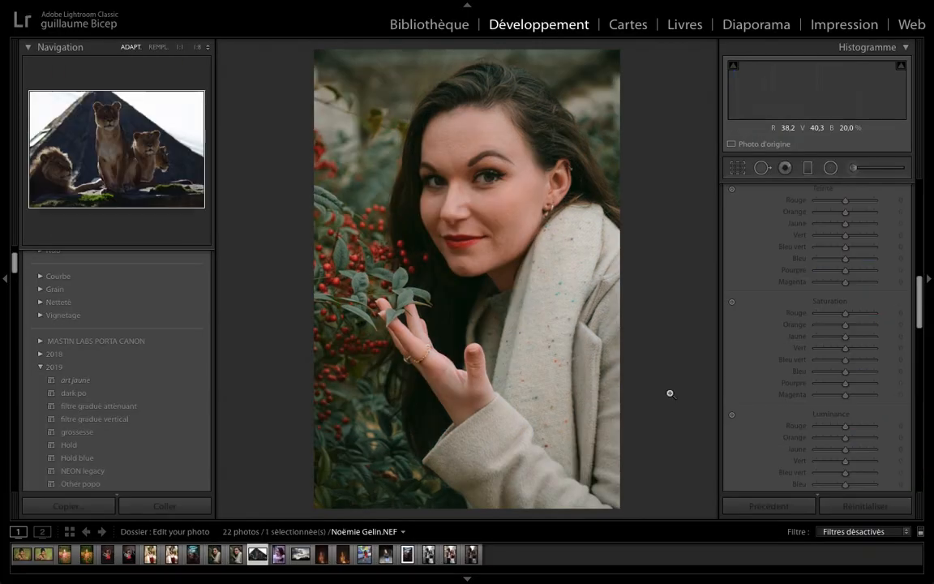
- Apply the dark po preset to the lion photo, set exposure to +0.15 and contrast to −31, and lift the blacks slightly
{"action": "left_click", "coordinate": [73, 394]}
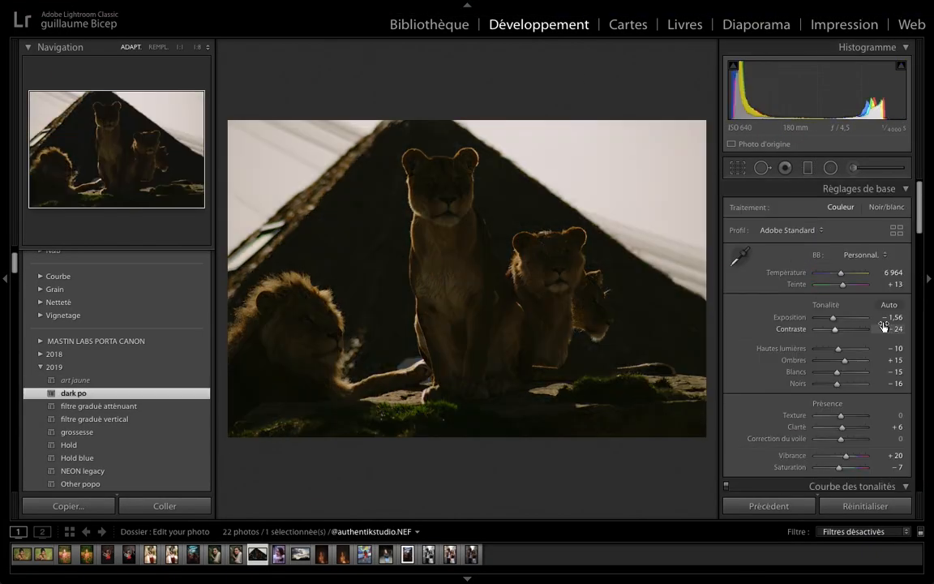
{"action": "left_click_drag", "start_coordinate": [835, 321], "coordinate": [846, 320]}
{"action": "left_click_drag", "start_coordinate": [836, 328], "coordinate": [834, 329]}
{"action": "left_click_drag", "start_coordinate": [840, 385], "coordinate": [842, 385]}
{"action": "left_click_drag", "start_coordinate": [919, 220], "coordinate": [919, 230]}
{"action": "left_click_drag", "start_coordinate": [841, 377], "coordinate": [844, 377]}
- Slightly lower the midpoint of the lion photo's red tone curve
{"action": "left_click_drag", "start_coordinate": [917, 242], "coordinate": [918, 285]}
{"action": "left_click_drag", "start_coordinate": [811, 286], "coordinate": [811, 286]}
{"action": "left_click", "coordinate": [848, 369]}
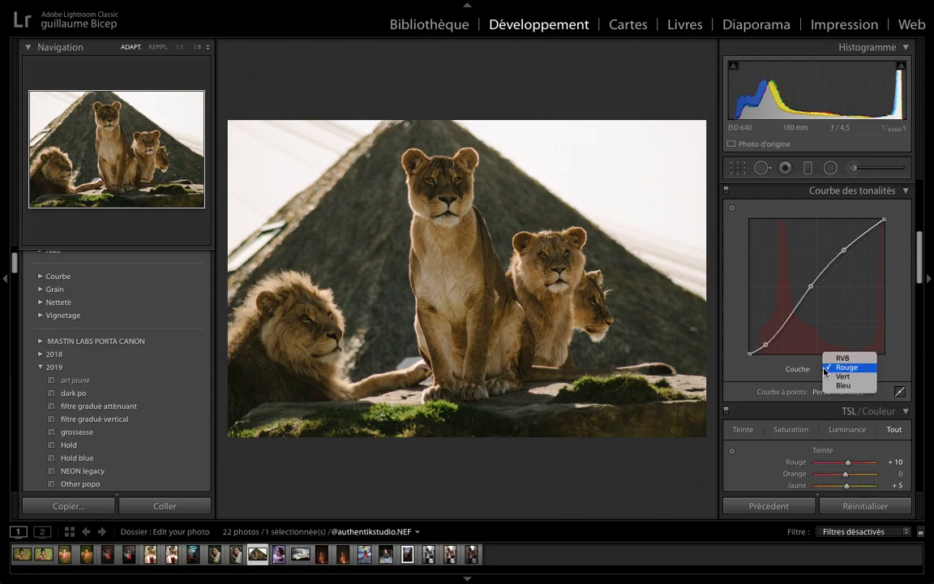
{"action": "left_click", "coordinate": [845, 368]}
- Set the lion photo's split toning to highlights hue 74, saturation 7, and shadows hue 27, saturation 7
{"action": "scroll", "coordinate": [771, 410], "scroll_direction": "down", "scroll_amount": 5}
{"action": "scroll", "coordinate": [771, 410], "scroll_direction": "down", "scroll_amount": 2}
{"action": "scroll", "coordinate": [834, 358], "scroll_direction": "down", "scroll_amount": 8}
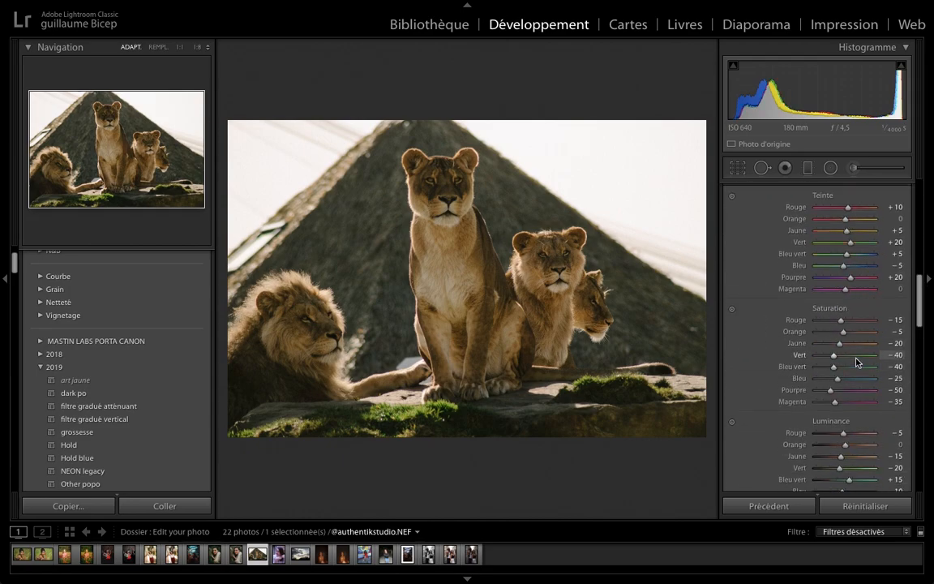
{"action": "left_click_drag", "start_coordinate": [817, 336], "coordinate": [822, 337]}
{"action": "left_click_drag", "start_coordinate": [816, 324], "coordinate": [828, 324]}
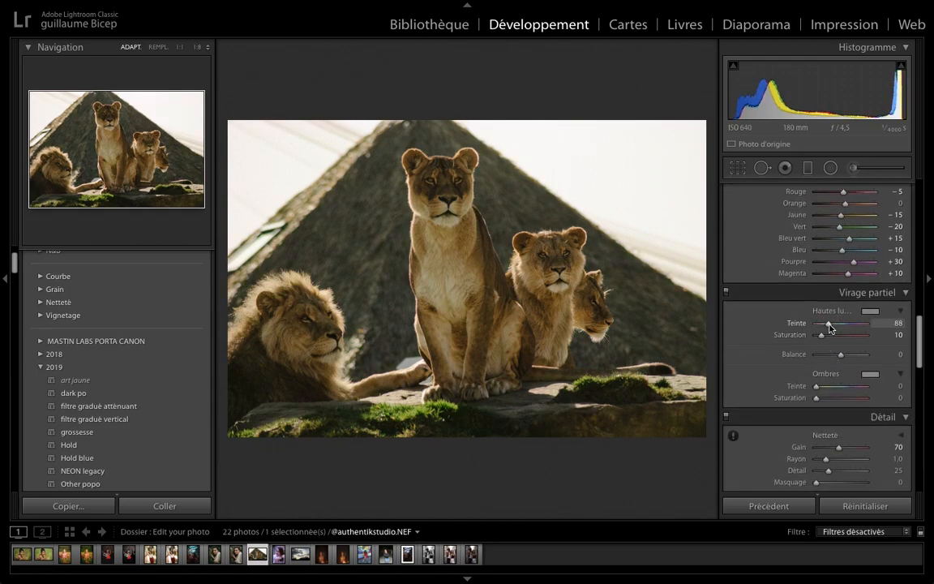
{"action": "left_click_drag", "start_coordinate": [820, 389], "coordinate": [818, 389]}
{"action": "left_click_drag", "start_coordinate": [819, 398], "coordinate": [816, 398]}
{"action": "scroll", "coordinate": [831, 395], "scroll_direction": "down", "scroll_amount": 2}
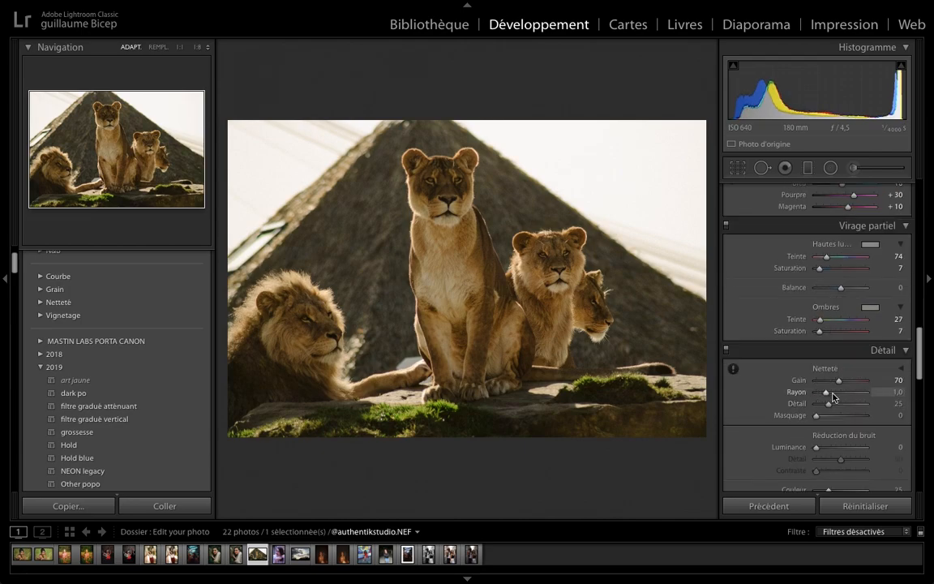
- Remove the lion photo's chromatic aberration and, in calibration, raise the blue primary saturation and lower its hue
{"action": "scroll", "coordinate": [823, 421], "scroll_direction": "down", "scroll_amount": 10}
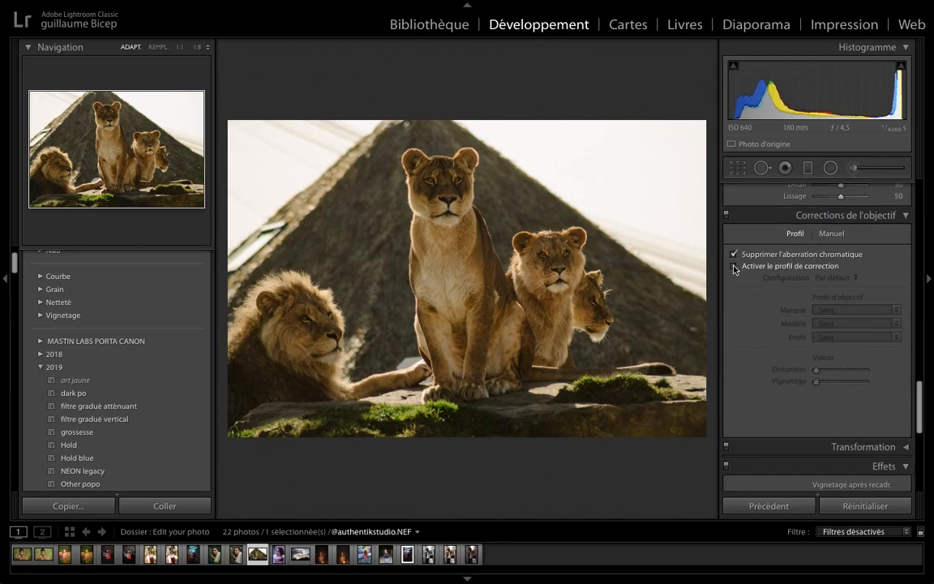
{"action": "scroll", "coordinate": [751, 232], "scroll_direction": "down", "scroll_amount": 5}
{"action": "left_click_drag", "start_coordinate": [840, 476], "coordinate": [848, 477]}
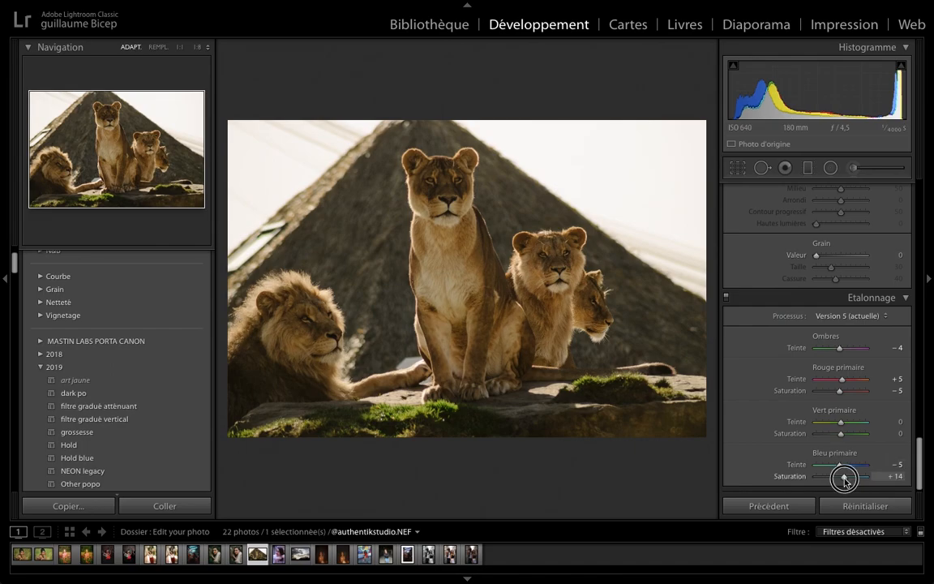
{"action": "left_click_drag", "start_coordinate": [839, 464], "coordinate": [834, 468]}
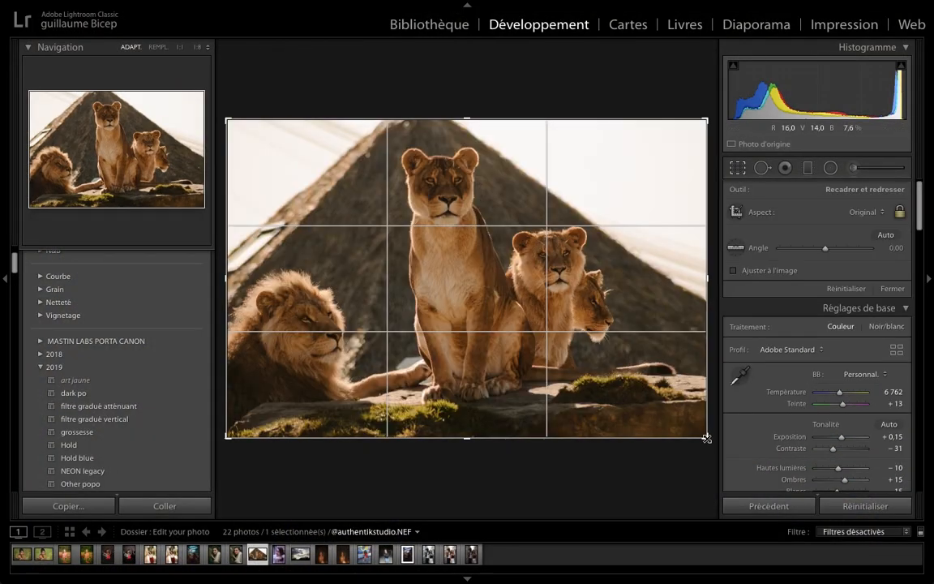
- Crop the lion photo slightly tighter at its original aspect ratio and raise its exposure and dehaze a little
{"action": "left_click_drag", "start_coordinate": [707, 438], "coordinate": [658, 425]}
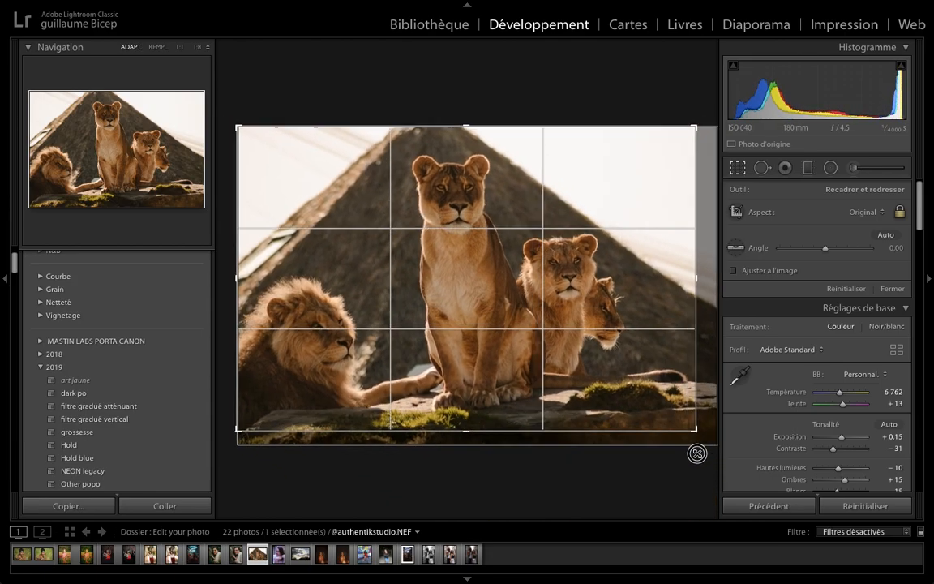
{"action": "key", "text": "Return"}
{"action": "left_click_drag", "start_coordinate": [886, 318], "coordinate": [894, 317]}
{"action": "left_click_drag", "start_coordinate": [841, 440], "coordinate": [843, 441]}
{"action": "left_click_drag", "start_coordinate": [887, 318], "coordinate": [891, 319]}
{"action": "left_click_drag", "start_coordinate": [843, 439], "coordinate": [845, 441]}
{"action": "key", "text": "backslash"}
{"action": "key", "text": "backslash"}
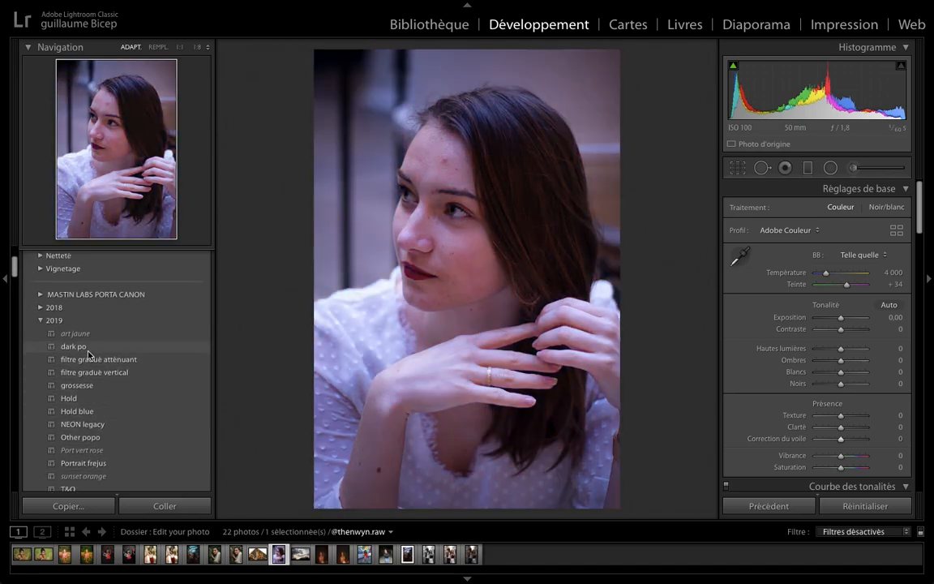
- Try the dark po preset on the portrait of the woman in white and replace it with Portrait frejus
{"action": "left_click", "coordinate": [73, 346]}
{"action": "scroll", "coordinate": [851, 340], "scroll_direction": "down", "scroll_amount": 1}
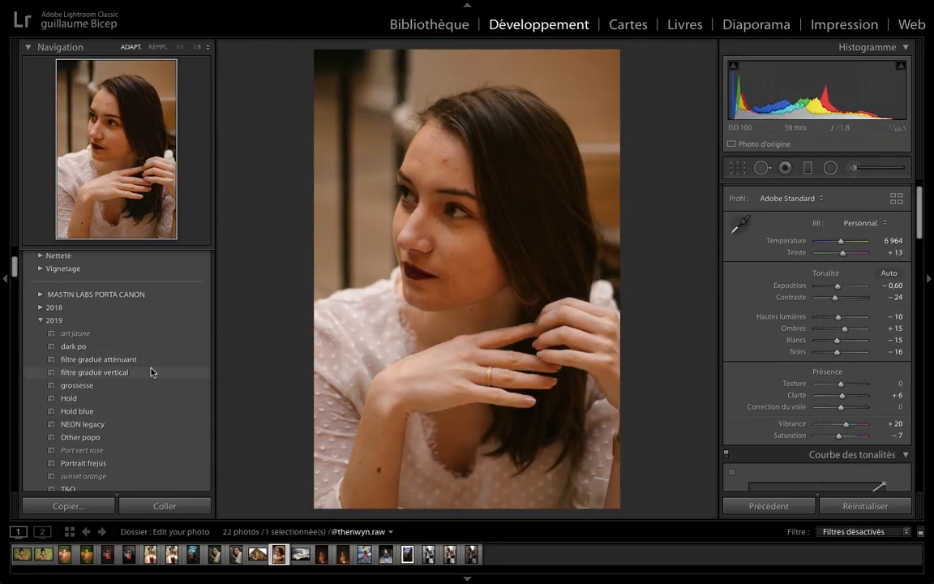
{"action": "scroll", "coordinate": [150, 372], "scroll_direction": "down", "scroll_amount": 3}
{"action": "left_click", "coordinate": [108, 348]}
- Heal the blemishes on the woman's forehead with the Spot Removal tool
{"action": "key", "text": "k"}
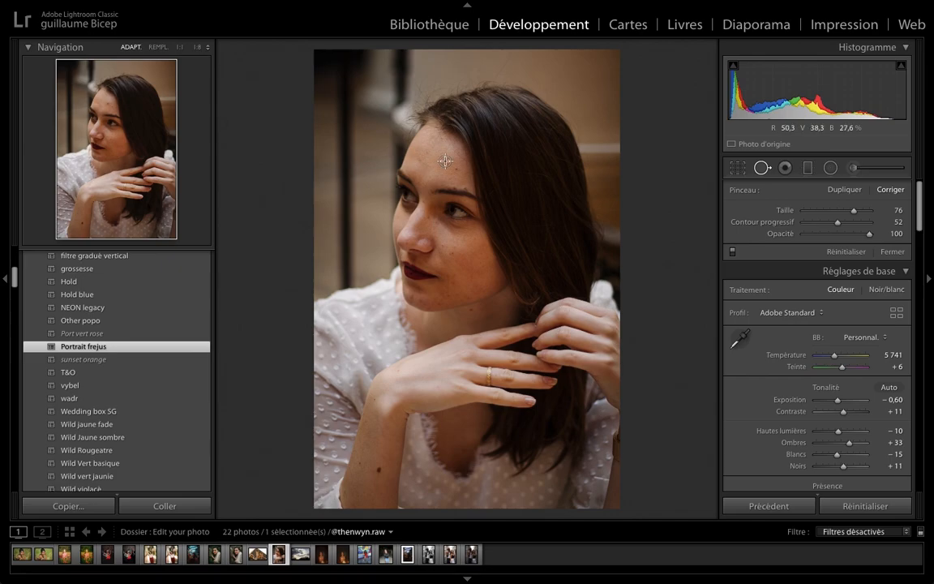
{"action": "left_click", "coordinate": [446, 170]}
{"action": "key", "text": "q"}
- Raise the midpoint of the portrait's green tone curve and bring up the blue channel's curve
{"action": "scroll", "coordinate": [839, 348], "scroll_direction": "down", "scroll_amount": 6}
{"action": "scroll", "coordinate": [863, 275], "scroll_direction": "up", "scroll_amount": 3}
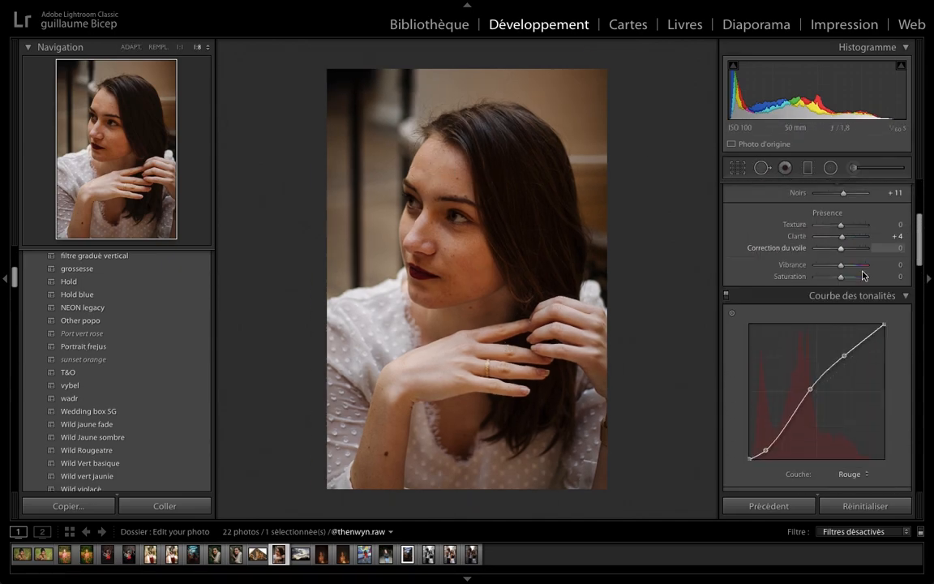
{"action": "scroll", "coordinate": [918, 253], "scroll_direction": "down", "scroll_amount": 3}
{"action": "left_click", "coordinate": [850, 364]}
{"action": "left_click", "coordinate": [851, 372]}
{"action": "left_click_drag", "start_coordinate": [807, 289], "coordinate": [807, 280]}
{"action": "left_click", "coordinate": [856, 363]}
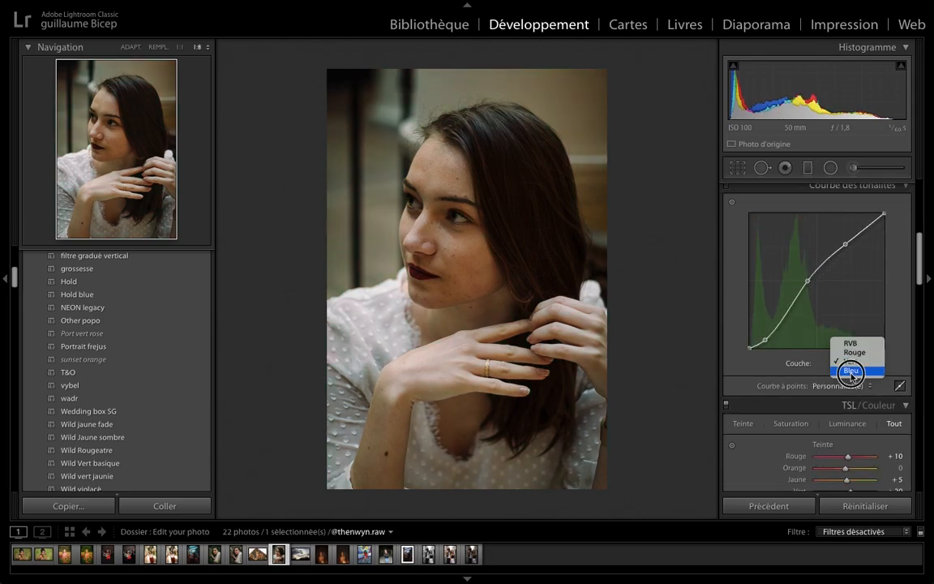
{"action": "left_click", "coordinate": [851, 381]}
- Remove chromatic aberration and enable the lens profile correction on the portrait, comparing the result with the original
{"action": "scroll", "coordinate": [913, 273], "scroll_direction": "down", "scroll_amount": 15}
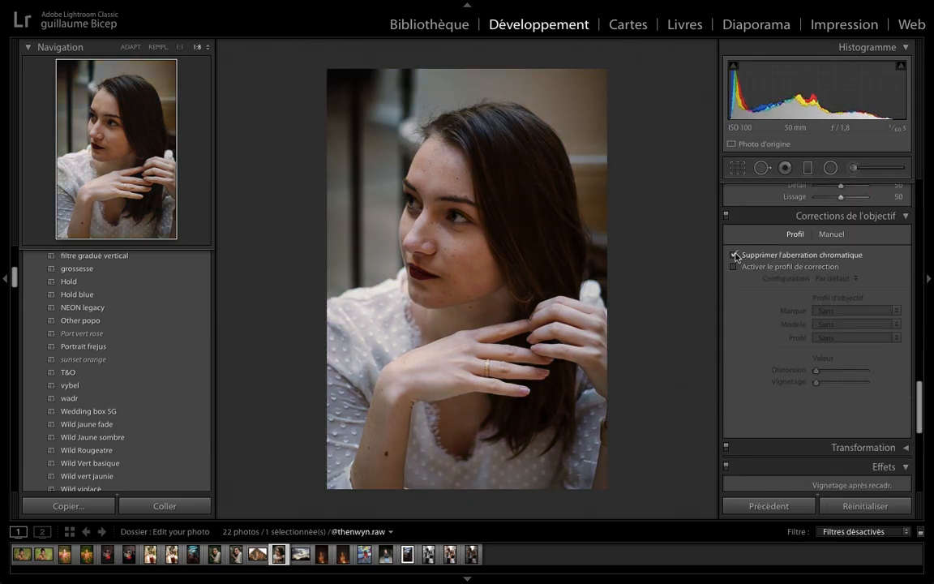
{"action": "left_click", "coordinate": [734, 266]}
{"action": "left_click_drag", "start_coordinate": [796, 384], "coordinate": [844, 395]}
{"action": "scroll", "coordinate": [771, 355], "scroll_direction": "down", "scroll_amount": 10}
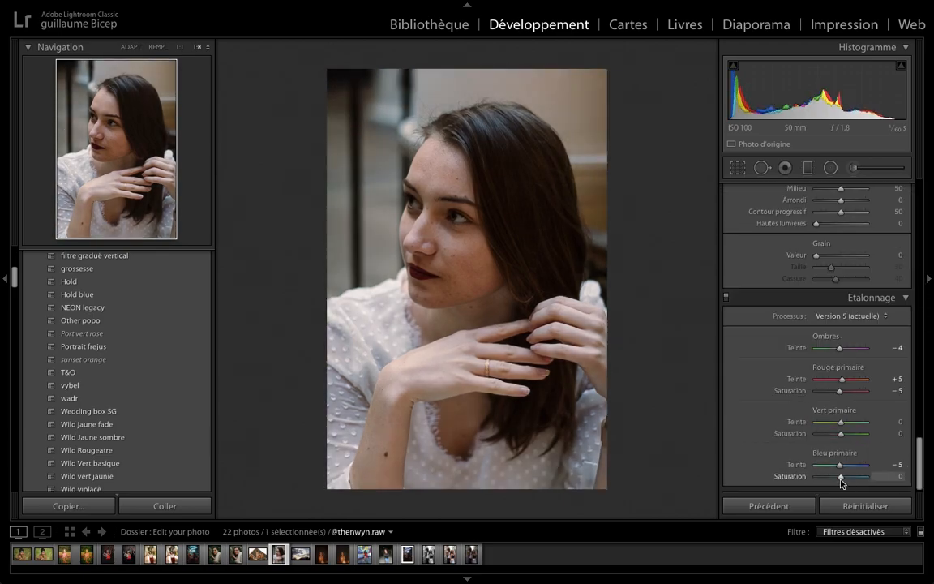
{"action": "key", "text": "backslash"}
{"action": "key", "text": "backslash"}
- Heal the remaining blemishes on the woman's cheek and chin with the Spot Removal tool and go to the next photo
{"action": "left_click_drag", "start_coordinate": [919, 462], "coordinate": [918, 171]}
{"action": "left_click", "coordinate": [471, 229]}
{"action": "left_click", "coordinate": [477, 280]}
{"action": "left_click", "coordinate": [157, 47]}
{"action": "key", "text": "q"}
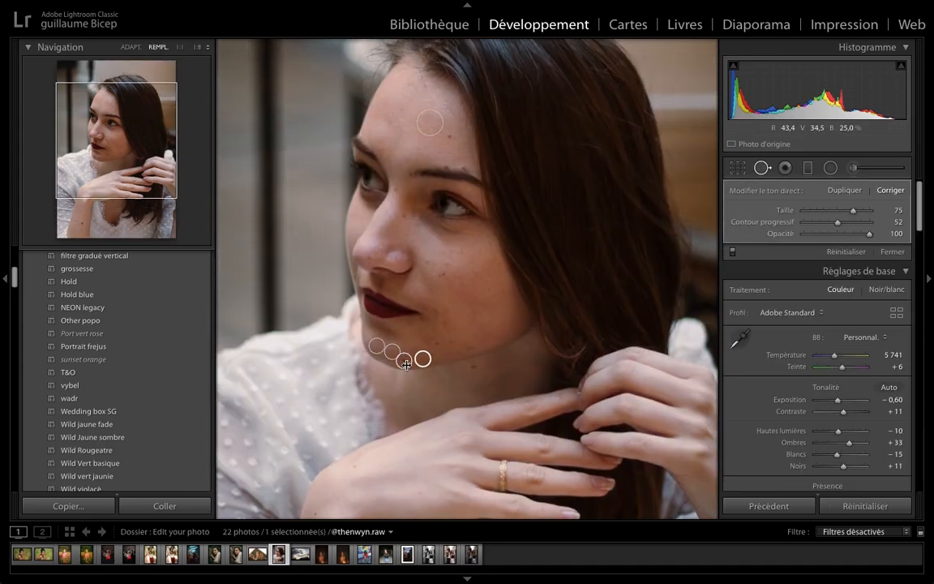
{"action": "key", "text": "q"}
{"action": "left_click", "coordinate": [134, 48]}
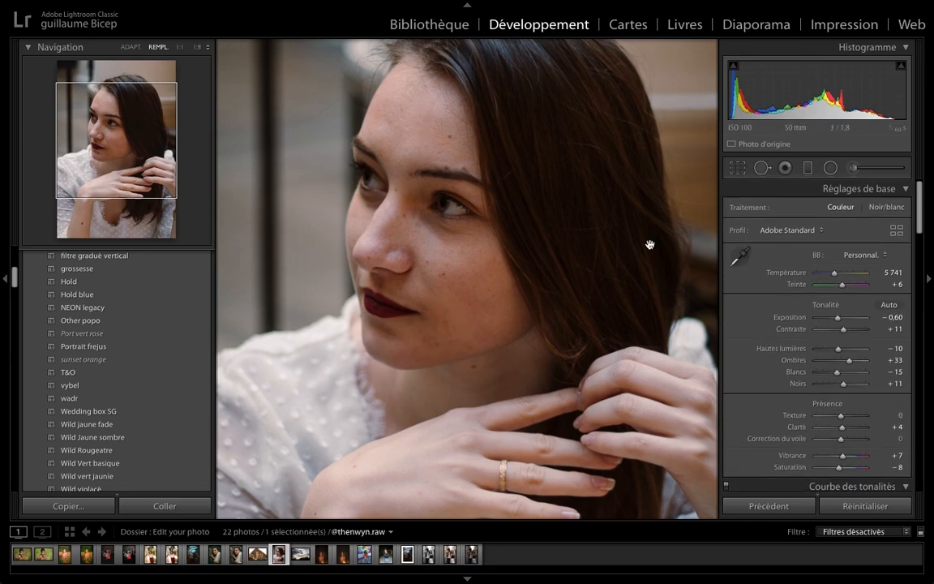
{"action": "key", "text": "Right"}
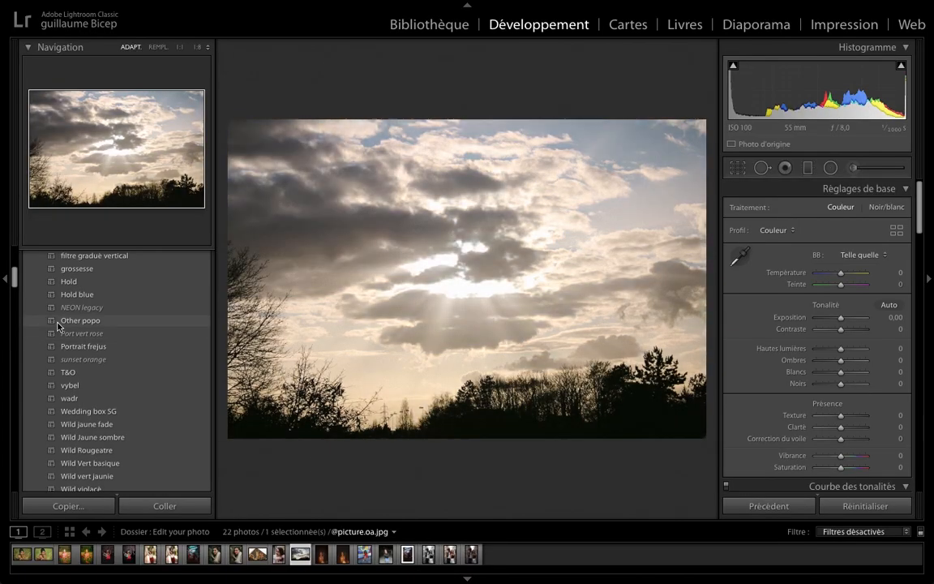
- Apply the Hold blue preset to the cloudy sky photo, adjust its temperature and compare it with the original
{"action": "left_click", "coordinate": [72, 294]}
{"action": "left_click_drag", "start_coordinate": [841, 273], "coordinate": [815, 254]}
{"action": "key", "text": "backslash"}
{"action": "key", "text": "backslash"}
- Set the sky photo's temperature to +11, tint to −12, vibrance to +38 and saturation to −10, and go to the next photo
{"action": "scroll", "coordinate": [840, 292], "scroll_direction": "down", "scroll_amount": 20}
{"action": "scroll", "coordinate": [851, 308], "scroll_direction": "up", "scroll_amount": 20}
{"action": "scroll", "coordinate": [843, 350], "scroll_direction": "down", "scroll_amount": 10}
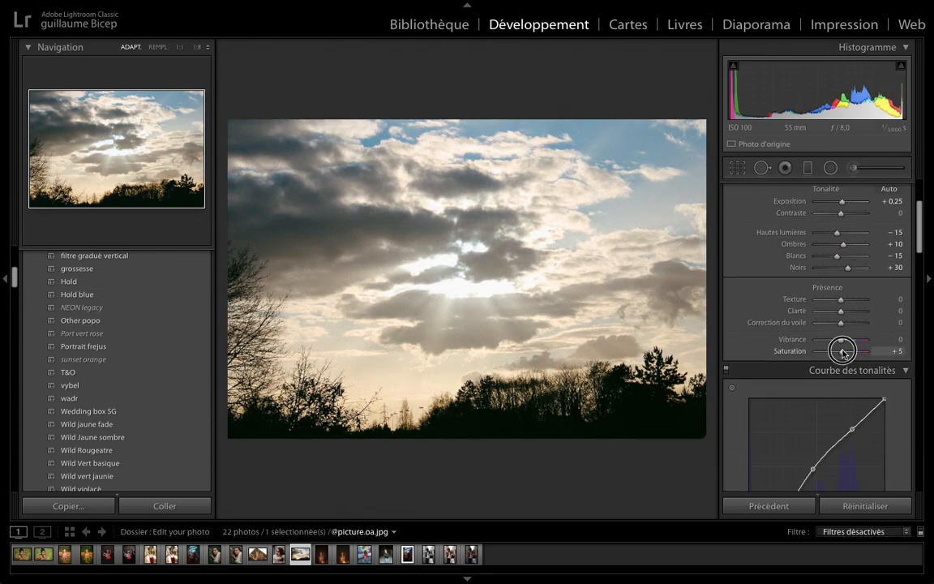
{"action": "scroll", "coordinate": [829, 308], "scroll_direction": "down", "scroll_amount": 10}
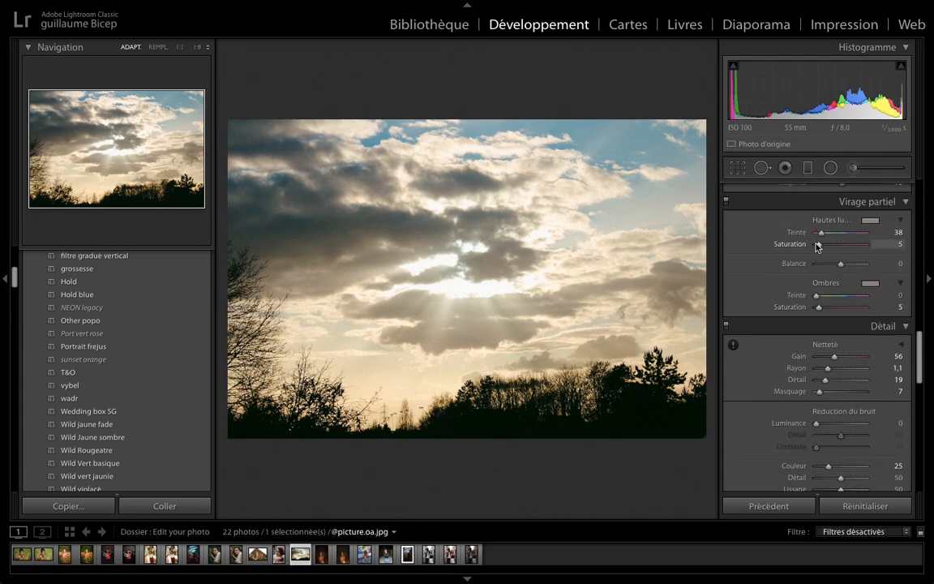
{"action": "left_click", "coordinate": [833, 467]}
{"action": "left_click_drag", "start_coordinate": [834, 468], "coordinate": [828, 470]}
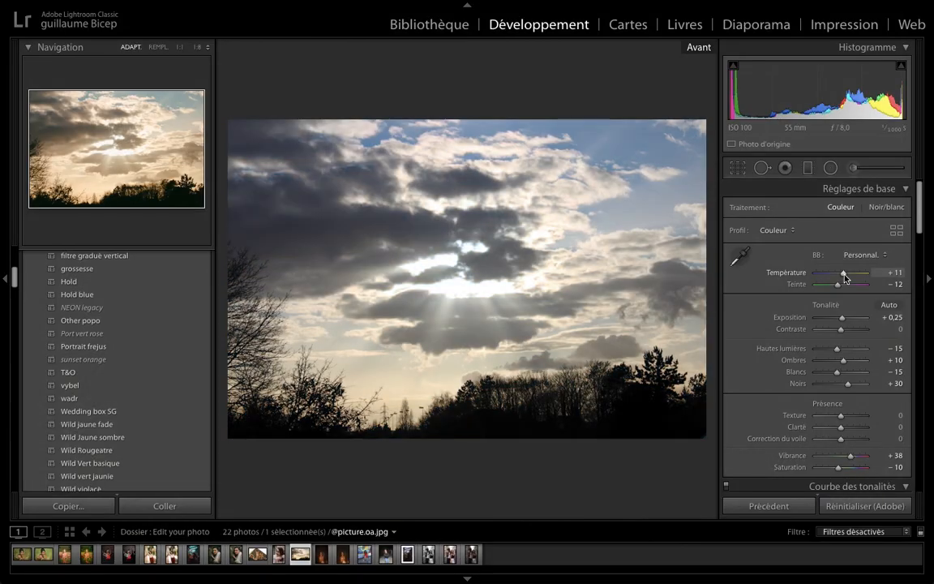
{"action": "key", "text": "Right"}
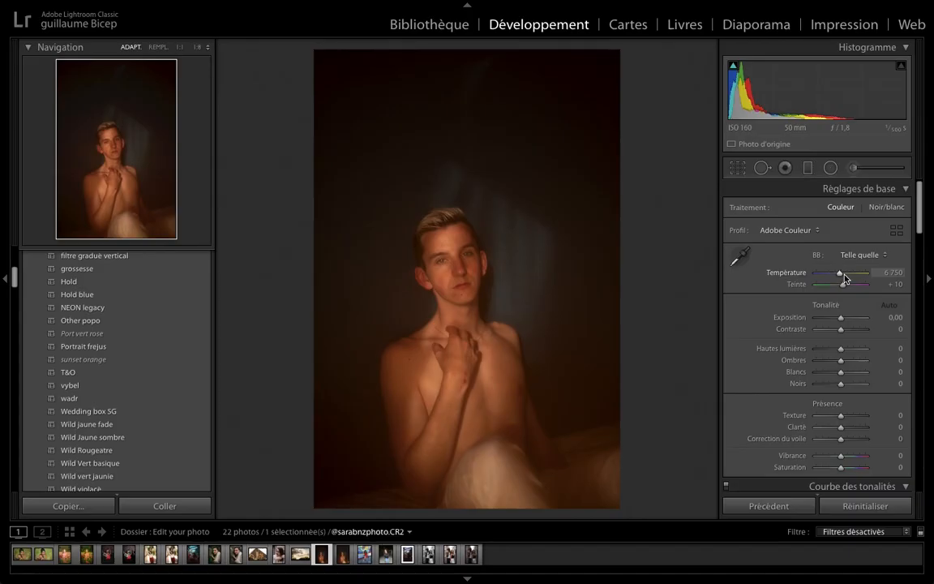
{"action": "key", "text": "Left"}
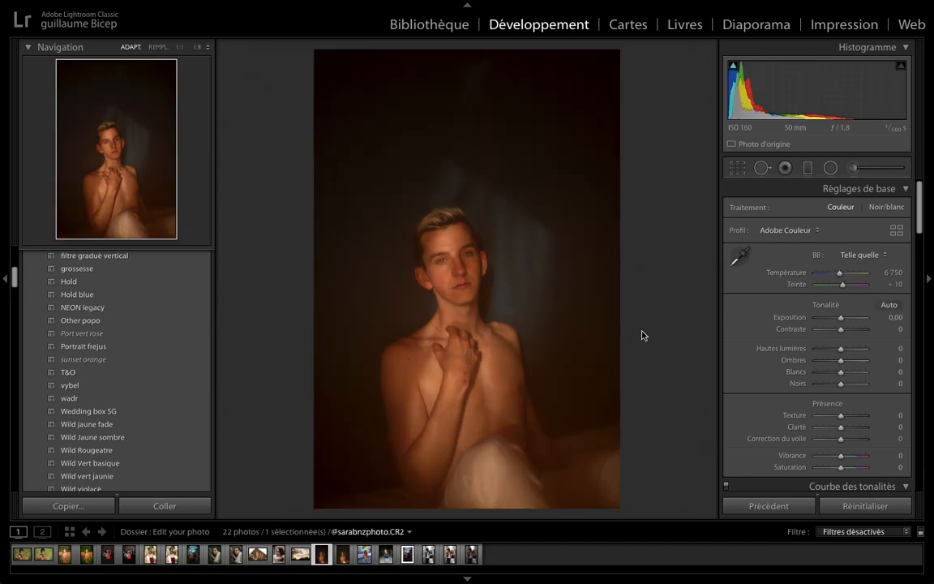
- Apply the Hold blue preset to the man's portrait and set temperature 3970, contrast +9, shadows +19 and blacks +36
{"action": "left_click", "coordinate": [89, 294]}
{"action": "left_click_drag", "start_coordinate": [834, 272], "coordinate": [828, 275]}
{"action": "left_click_drag", "start_coordinate": [841, 329], "coordinate": [837, 331]}
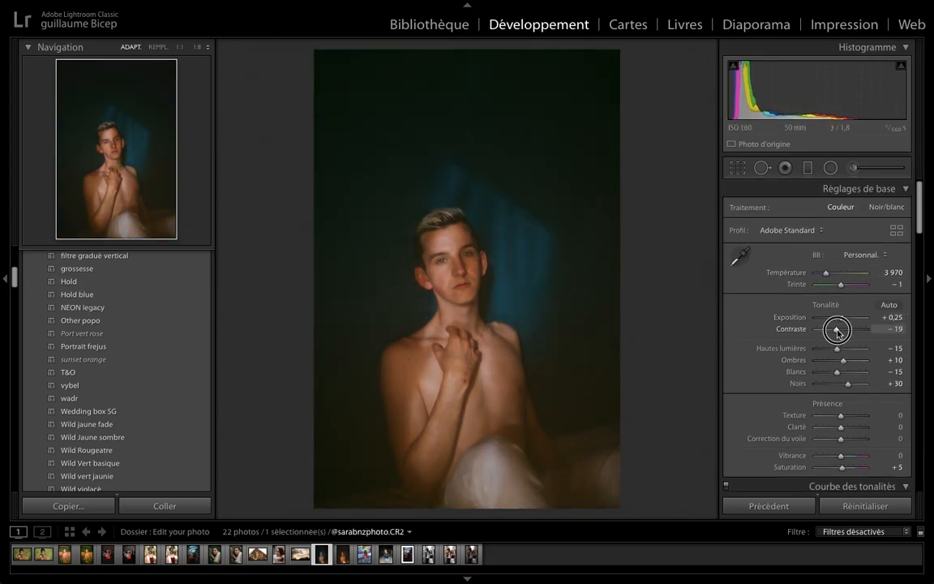
{"action": "left_click_drag", "start_coordinate": [918, 226], "coordinate": [917, 239]}
{"action": "left_click_drag", "start_coordinate": [848, 308], "coordinate": [850, 308]}
{"action": "left_click_drag", "start_coordinate": [917, 238], "coordinate": [916, 249]}
{"action": "key", "text": "Right"}
{"action": "key", "text": "Left"}
- Heal the marks on the man's hand and wrist with the Spot Removal tool
{"action": "left_click", "coordinate": [451, 361]}
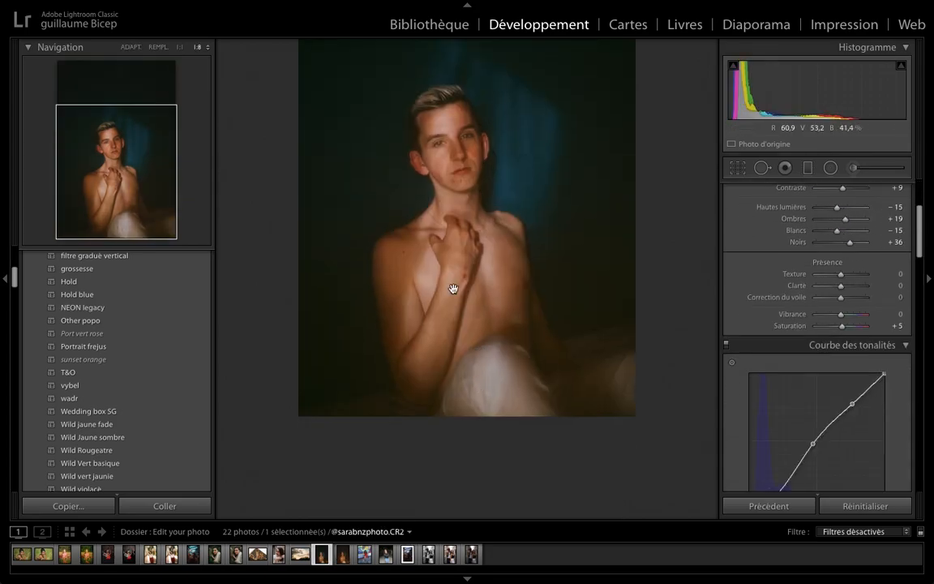
{"action": "left_click", "coordinate": [180, 47]}
{"action": "key", "text": "q"}
{"action": "left_click", "coordinate": [441, 353]}
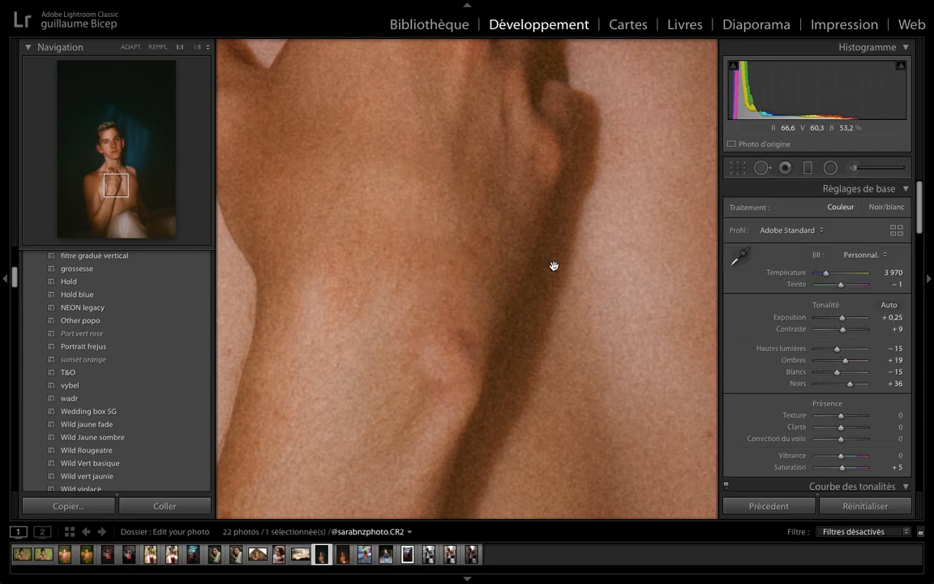
{"action": "left_click", "coordinate": [732, 251]}
{"action": "left_click", "coordinate": [732, 251]}
{"action": "left_click", "coordinate": [762, 168]}
{"action": "left_click", "coordinate": [638, 172]}
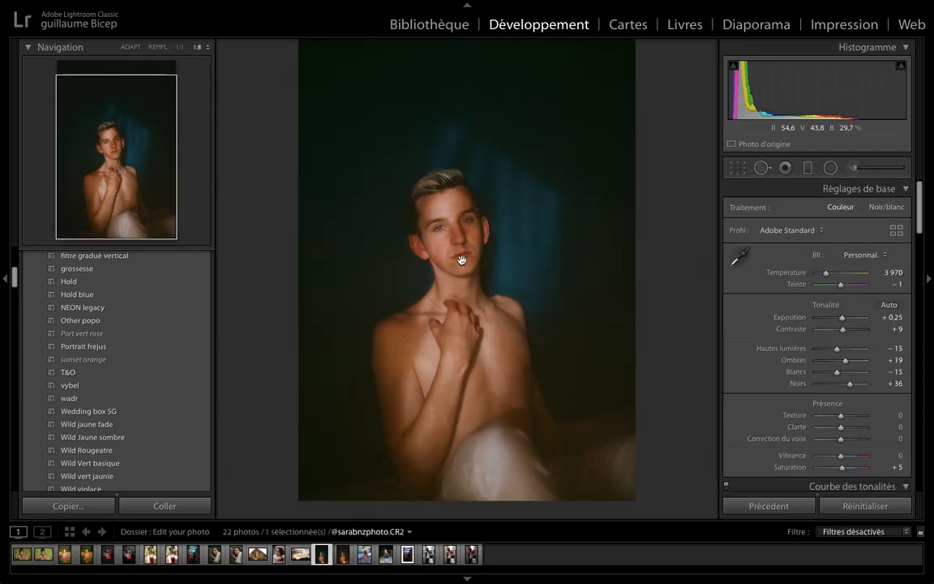
- Heal the blemishes on the man's face with the Spot Removal tool and return to the full view
{"action": "left_click_drag", "start_coordinate": [446, 279], "coordinate": [404, 206]}
{"action": "key", "text": "q"}
{"action": "left_click", "coordinate": [539, 212]}
{"action": "left_click", "coordinate": [481, 211]}
{"action": "left_click", "coordinate": [520, 248]}
{"action": "left_click_drag", "start_coordinate": [605, 74], "coordinate": [593, 177]}
{"action": "key", "text": "q"}
{"action": "left_click", "coordinate": [615, 230]}
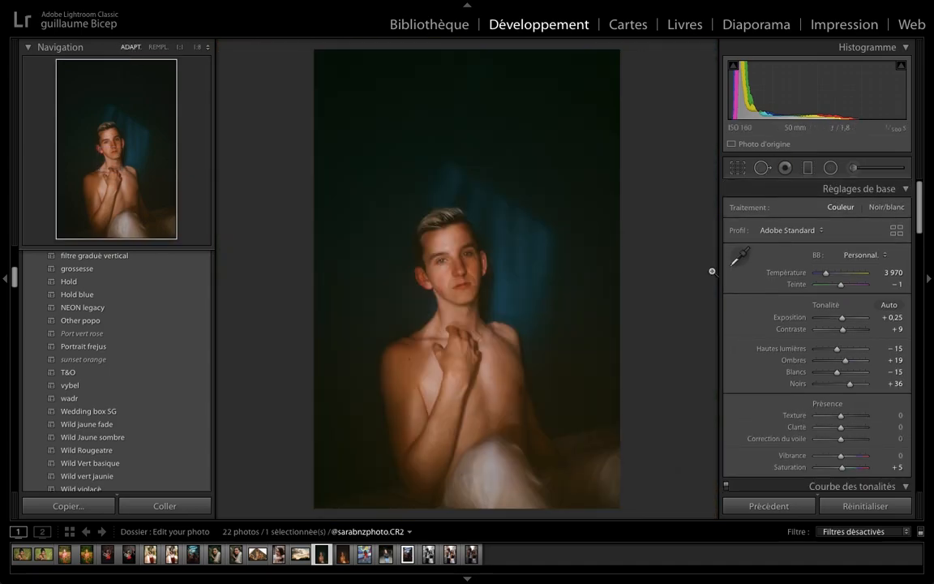
- Set the portrait's hues to orange −8, yellow −66, green +83, aqua +36 and blue −20
{"action": "scroll", "coordinate": [837, 402], "scroll_direction": "down", "scroll_amount": 3}
{"action": "left_click_drag", "start_coordinate": [840, 413], "coordinate": [839, 413]}
{"action": "left_click_drag", "start_coordinate": [920, 242], "coordinate": [927, 332]}
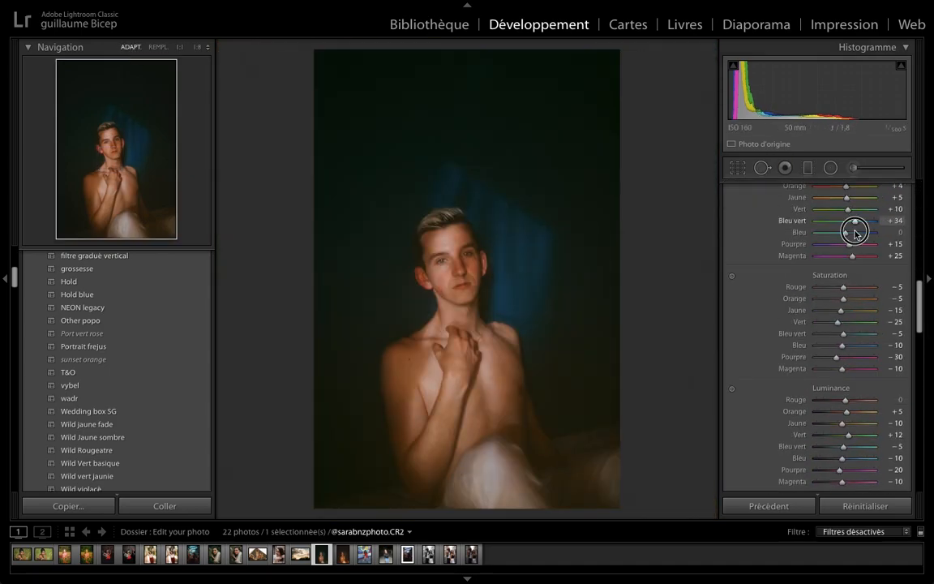
{"action": "mouse_move", "coordinate": [866, 241]}
{"action": "left_mouse_down"}
{"action": "mouse_move", "coordinate": [815, 244]}
{"action": "mouse_move", "coordinate": [871, 243]}
{"action": "left_mouse_up"}
{"action": "scroll", "coordinate": [850, 241], "scroll_direction": "up", "scroll_amount": 1}
{"action": "scroll", "coordinate": [919, 293], "scroll_direction": "up", "scroll_amount": 1}
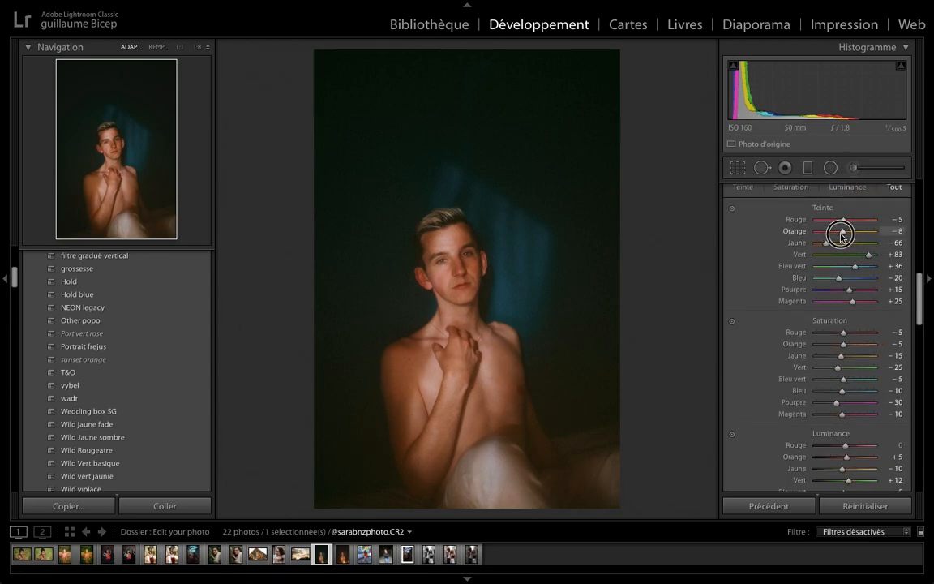
- Adjust the portrait's highlight split-toning hue, and enable chromatic aberration removal and the lens profile correction
{"action": "left_click_drag", "start_coordinate": [919, 300], "coordinate": [919, 355]}
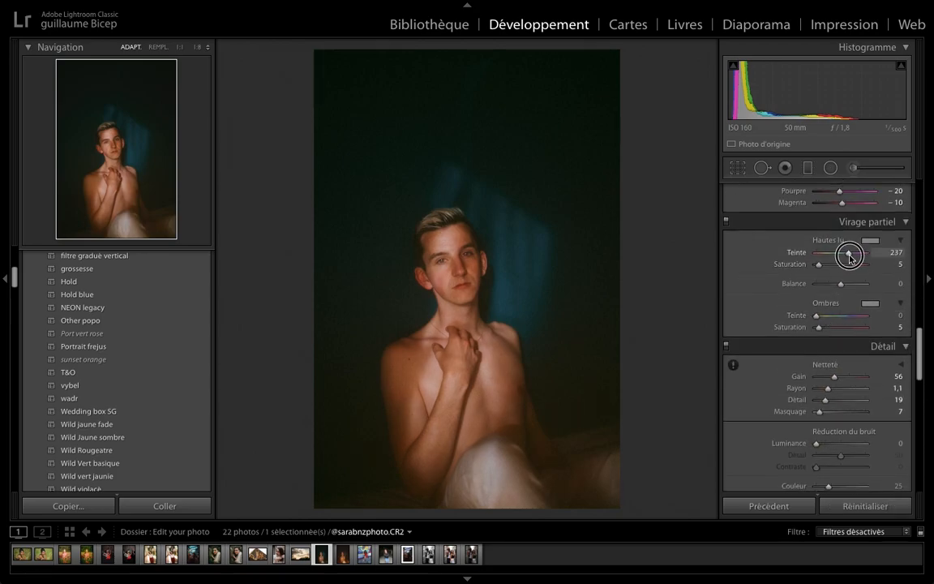
{"action": "scroll", "coordinate": [848, 257], "scroll_direction": "down", "scroll_amount": 5}
{"action": "left_click", "coordinate": [747, 324]}
{"action": "left_click", "coordinate": [747, 335]}
{"action": "scroll", "coordinate": [808, 396], "scroll_direction": "down", "scroll_amount": 1}
- Calibrate the portrait's primaries: red hue +8 and saturation −52, green hue +21, blue hue −48 and saturation +65
{"action": "mouse_move", "coordinate": [840, 432]}
{"action": "left_mouse_down"}
{"action": "mouse_move", "coordinate": [817, 433]}
{"action": "mouse_move", "coordinate": [829, 433]}
{"action": "left_mouse_up"}
{"action": "left_click_drag", "start_coordinate": [919, 401], "coordinate": [915, 456]}
{"action": "key", "text": "f"}
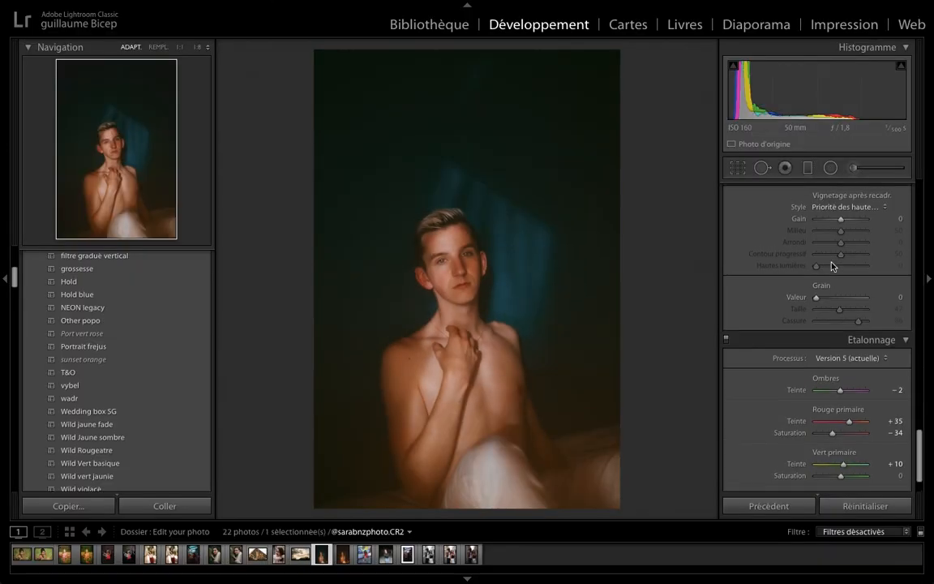
{"action": "left_click", "coordinate": [836, 236]}
{"action": "scroll", "coordinate": [855, 416], "scroll_direction": "down", "scroll_amount": 2}
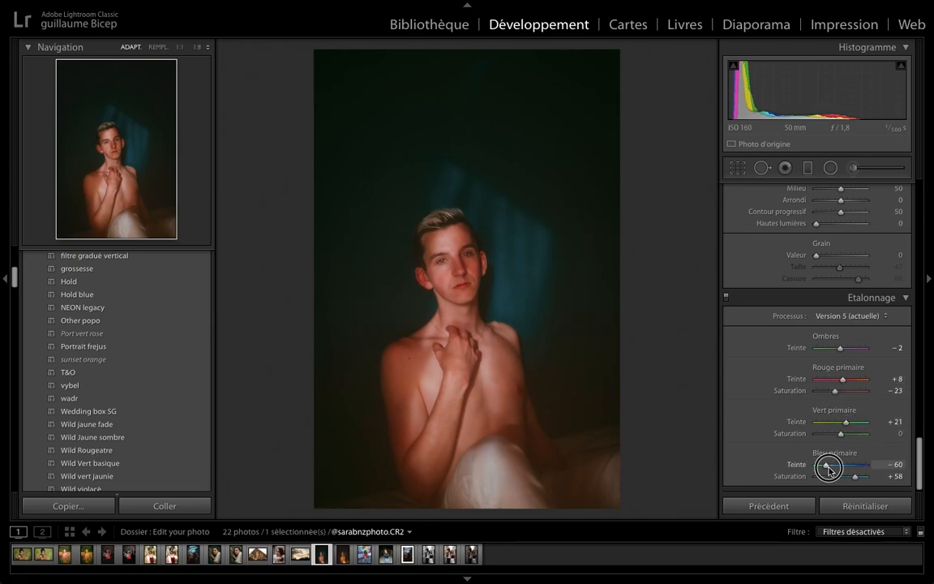
{"action": "key", "text": "Right"}
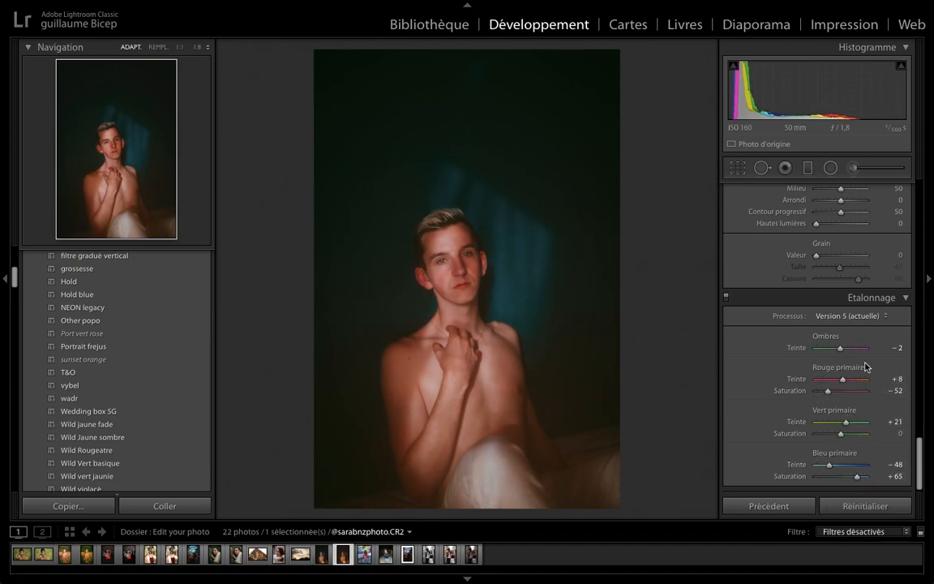
{"action": "key", "text": "Left"}
- Crop the man's portrait tighter at the original aspect ratio and set vibrance to +39 and saturation to −4
{"action": "key", "text": "r"}
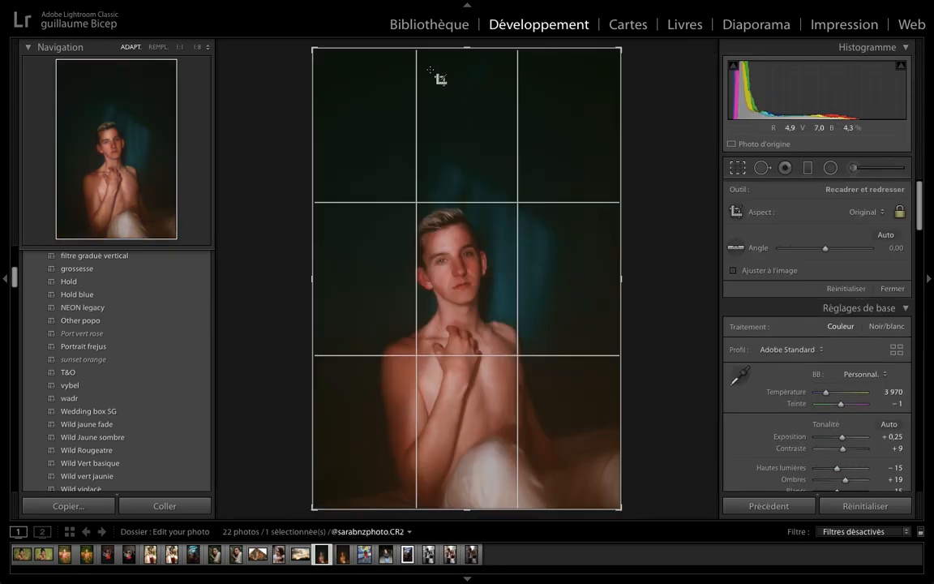
{"action": "key", "text": "r"}
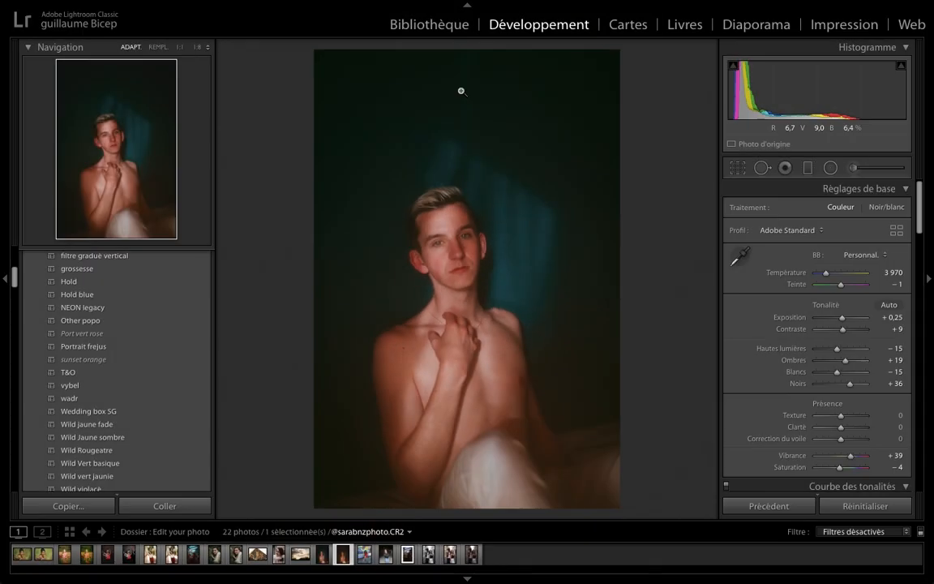
{"action": "key", "text": "Right"}
{"action": "key", "text": "Left"}
- Readjust the portrait's crop, set exposure +0.30, contrast +15 and blacks +21, and go to the mural bench photo
{"action": "key", "text": "r"}
{"action": "key", "text": "r"}
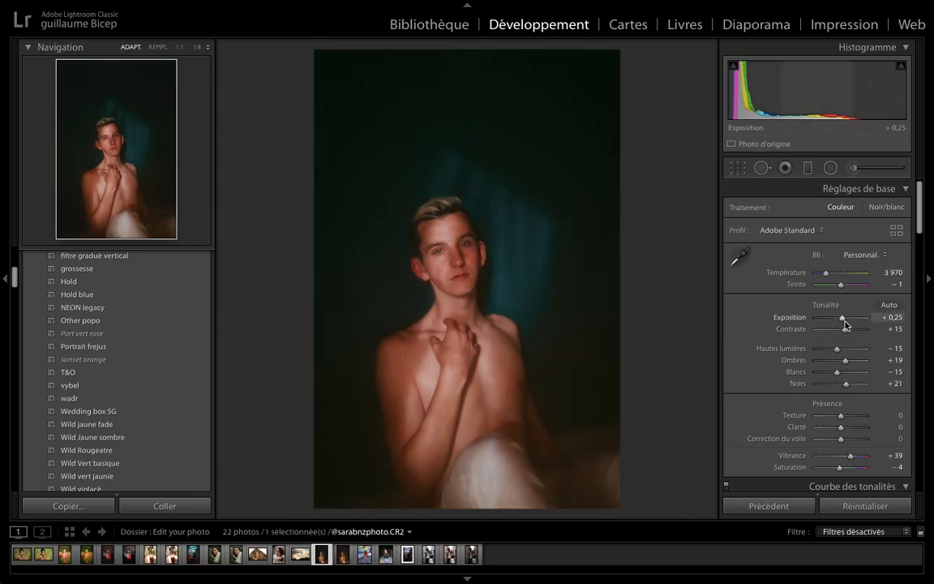
{"action": "key", "text": "Right"}
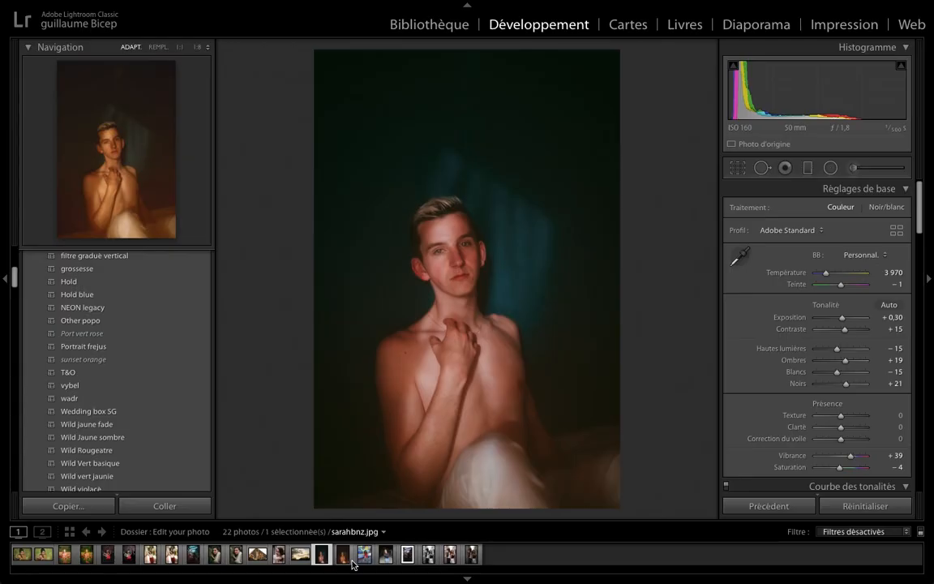
{"action": "key", "text": "Right"}
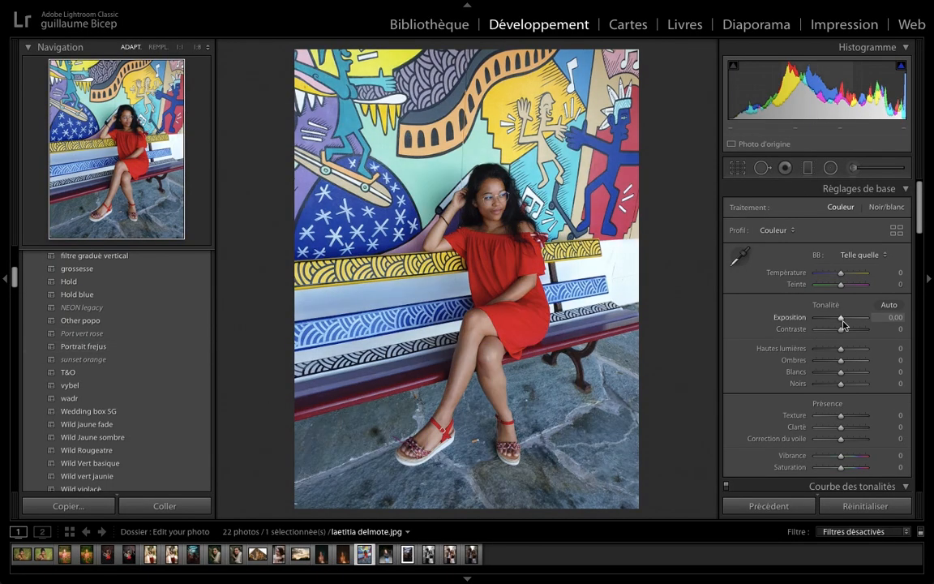
- Heal the spot on the stone floor of the mural bench photo with the Spot Removal tool
{"action": "key", "text": "q"}
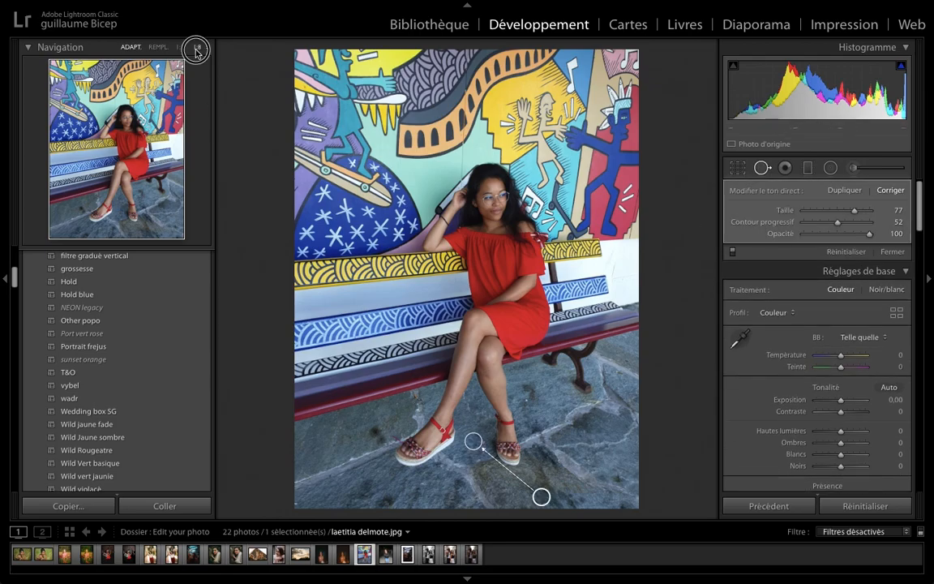
{"action": "left_click", "coordinate": [196, 47]}
{"action": "left_click", "coordinate": [761, 168]}
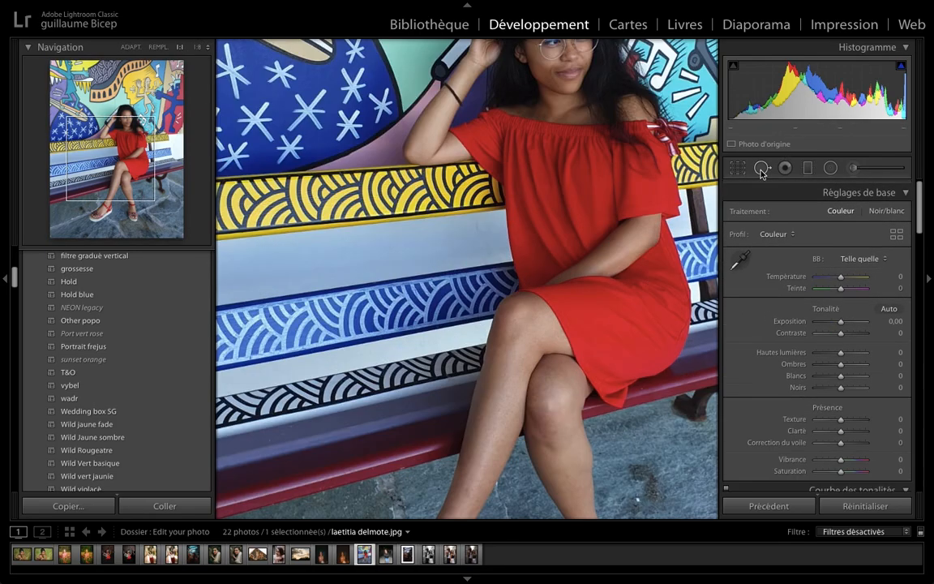
{"action": "left_click", "coordinate": [219, 86]}
- Apply the Hold blue preset to the bench photo and set red hue −29, orange hue −6 and red saturation −17
{"action": "left_click", "coordinate": [93, 289]}
{"action": "scroll", "coordinate": [788, 350], "scroll_direction": "down", "scroll_amount": 10}
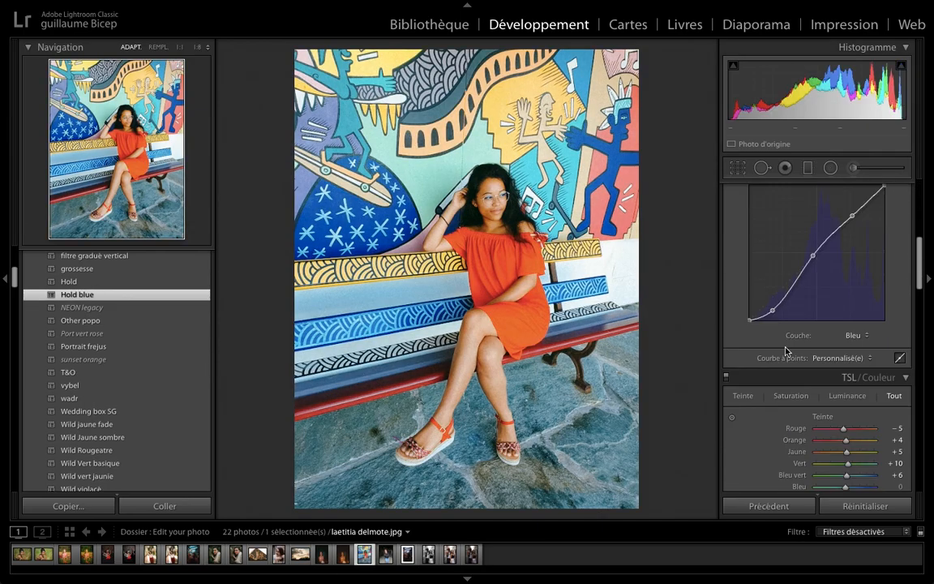
{"action": "left_click_drag", "start_coordinate": [844, 293], "coordinate": [835, 297]}
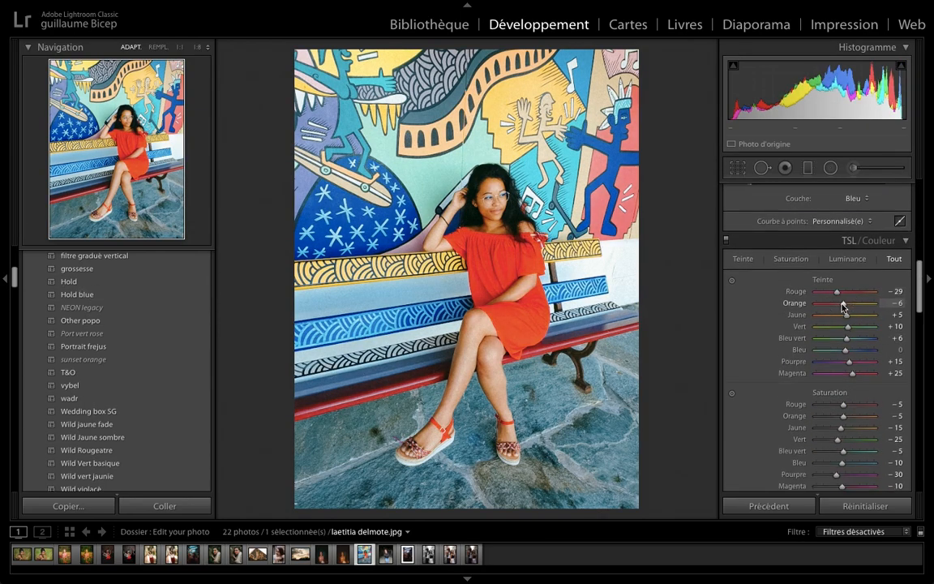
{"action": "scroll", "coordinate": [843, 307], "scroll_direction": "down", "scroll_amount": 1}
{"action": "left_click_drag", "start_coordinate": [844, 366], "coordinate": [839, 370]}
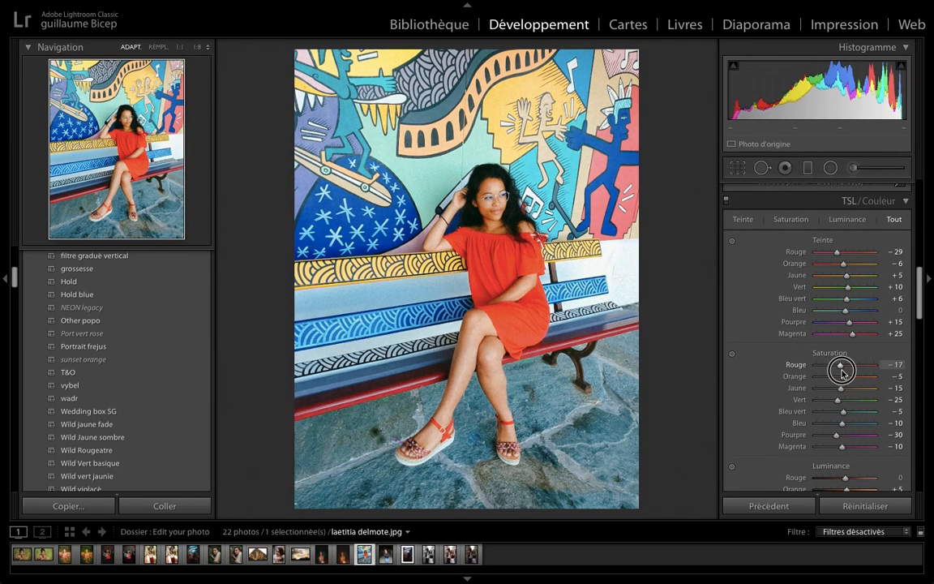
{"action": "scroll", "coordinate": [839, 371], "scroll_direction": "up", "scroll_amount": 10}
{"action": "left_click_drag", "start_coordinate": [897, 349], "coordinate": [888, 349]}
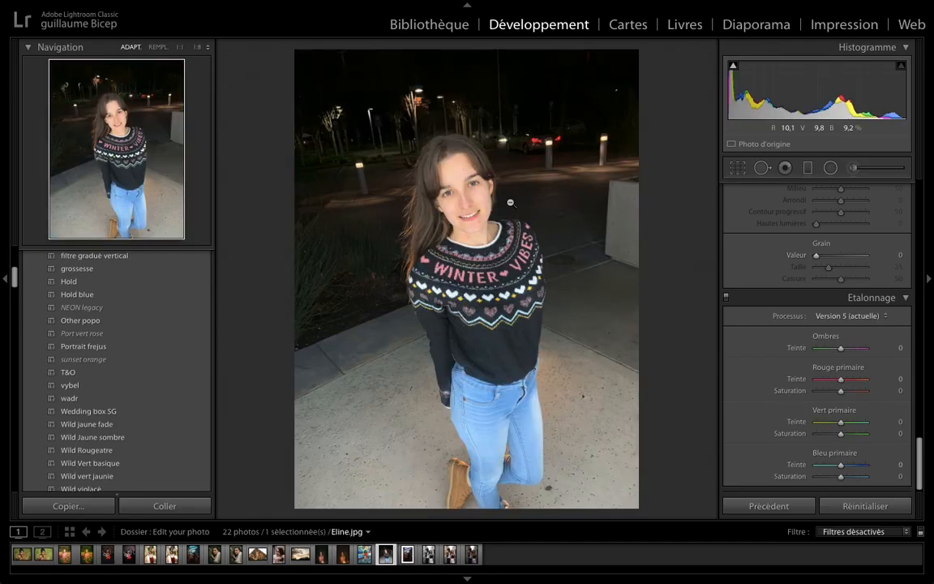
- Apply the dark po preset to the night photo of the woman in the sweater, warm its temperature and raise its contrast
{"action": "left_click", "coordinate": [96, 292]}
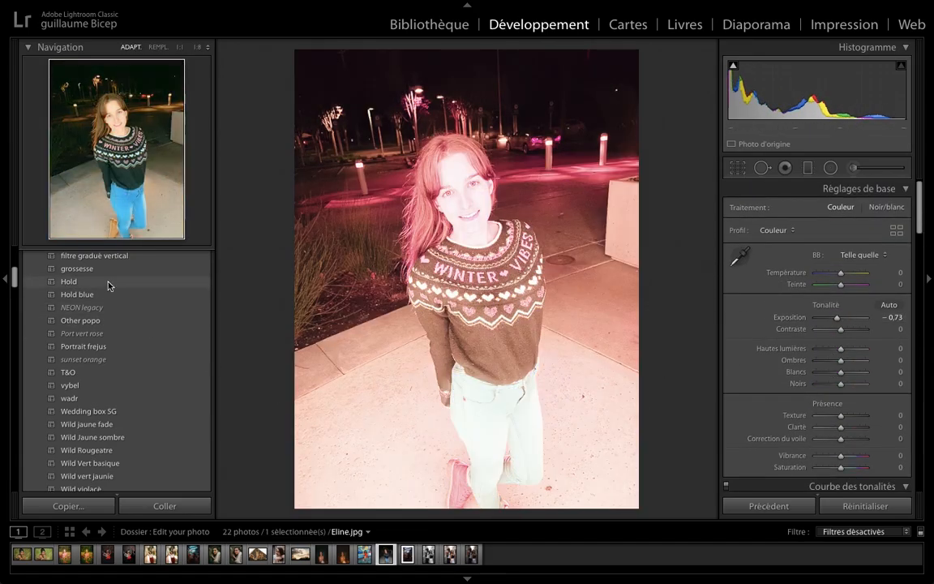
{"action": "scroll", "coordinate": [97, 308], "scroll_direction": "up", "scroll_amount": 3}
{"action": "left_click", "coordinate": [88, 339]}
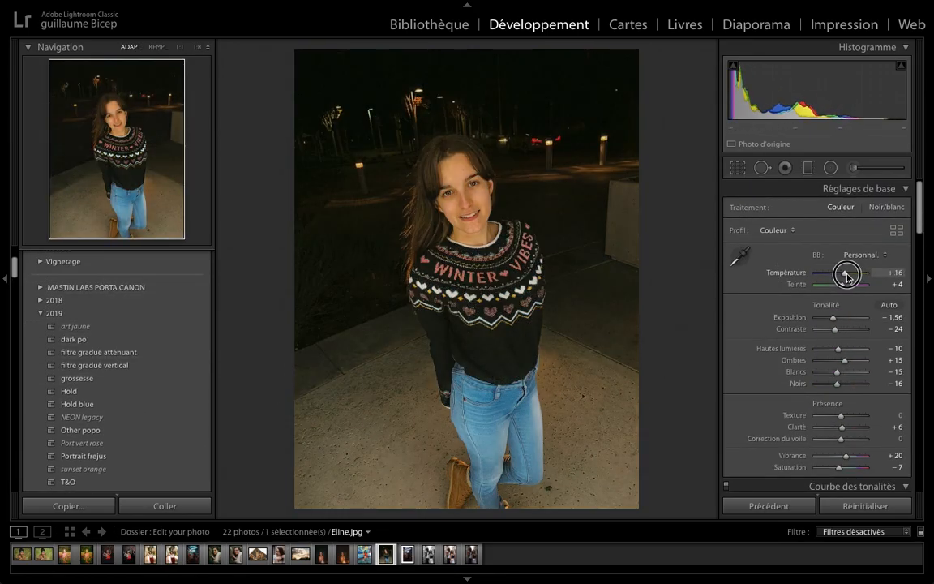
{"action": "left_click_drag", "start_coordinate": [833, 320], "coordinate": [833, 319]}
{"action": "left_click_drag", "start_coordinate": [834, 331], "coordinate": [838, 333]}
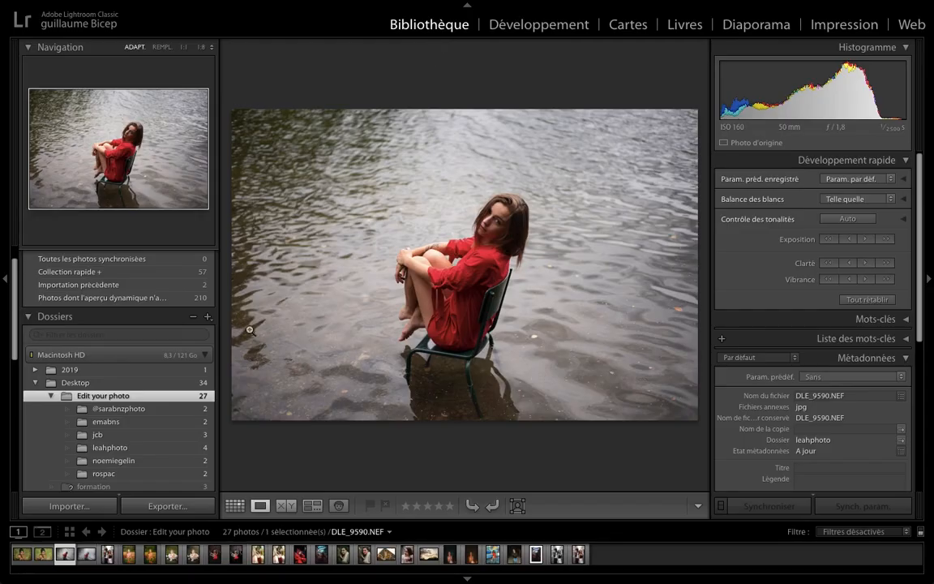
- Open the photo of the woman in red on the lake in Develop, apply the dark po preset and set temperature 8470
{"action": "left_click", "coordinate": [517, 31]}
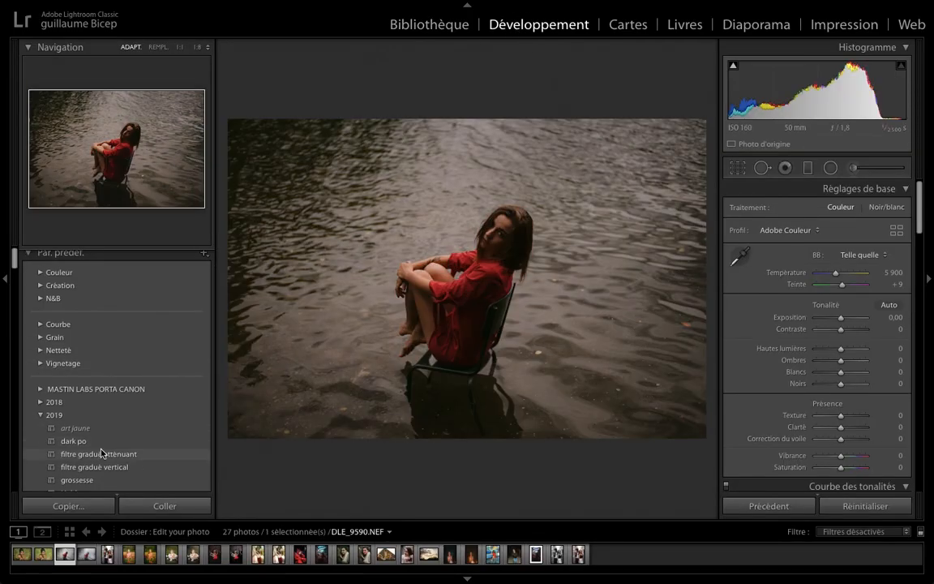
{"action": "scroll", "coordinate": [101, 453], "scroll_direction": "down", "scroll_amount": 5}
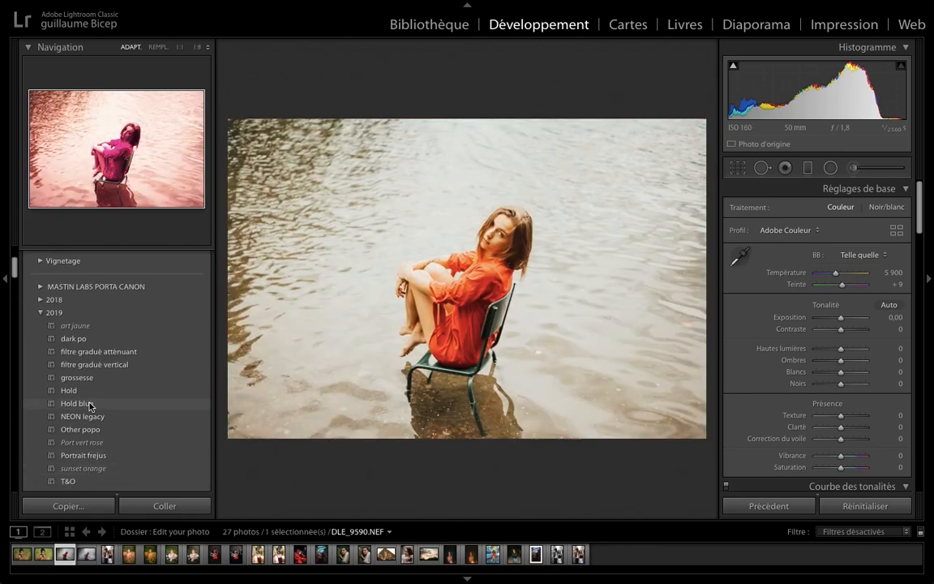
{"action": "left_click", "coordinate": [73, 338]}
{"action": "left_click_drag", "start_coordinate": [840, 275], "coordinate": [847, 275]}
{"action": "scroll", "coordinate": [848, 341], "scroll_direction": "down", "scroll_amount": 20}
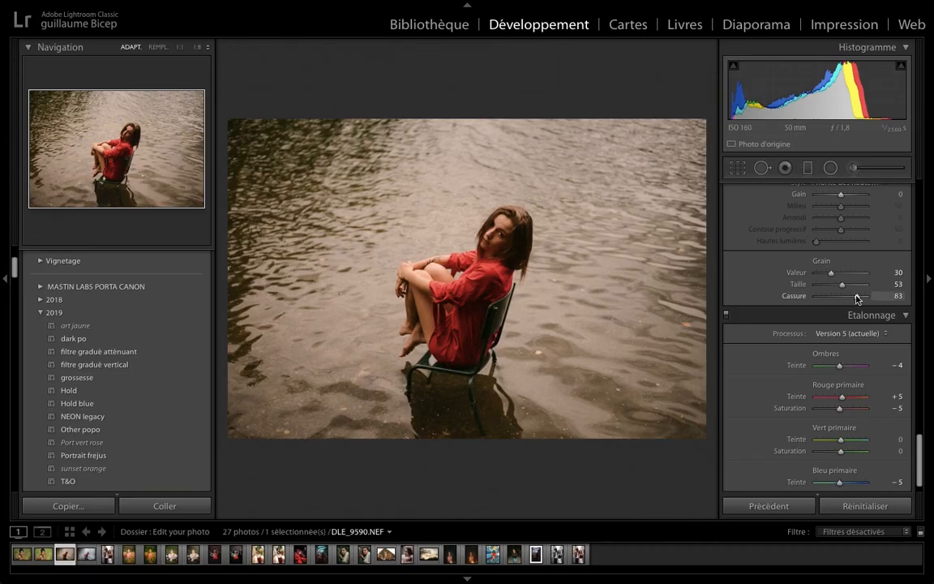
- Set the lake photo's exposure to −0.55, contrast to −61, highlights to −35 and shadows to +23
{"action": "scroll", "coordinate": [823, 255], "scroll_direction": "up", "scroll_amount": 20}
{"action": "left_click_drag", "start_coordinate": [836, 330], "coordinate": [832, 350]}
{"action": "left_click_drag", "start_coordinate": [837, 385], "coordinate": [848, 352]}
- Lift the dark end of the lake photo's tone curve and compare the result with the original
{"action": "scroll", "coordinate": [854, 442], "scroll_direction": "down", "scroll_amount": 4}
{"action": "scroll", "coordinate": [848, 353], "scroll_direction": "down", "scroll_amount": 5}
{"action": "left_click_drag", "start_coordinate": [746, 374], "coordinate": [774, 359]}
{"action": "key", "text": "backslash"}
- Crop the lake photo slightly tighter at its original aspect ratio and reposition the woman in the frame
{"action": "key", "text": "r"}
{"action": "left_click_drag", "start_coordinate": [707, 119], "coordinate": [699, 124]}
{"action": "key", "text": "r"}
{"action": "key", "text": "r"}
{"action": "left_click_drag", "start_coordinate": [532, 240], "coordinate": [522, 240]}
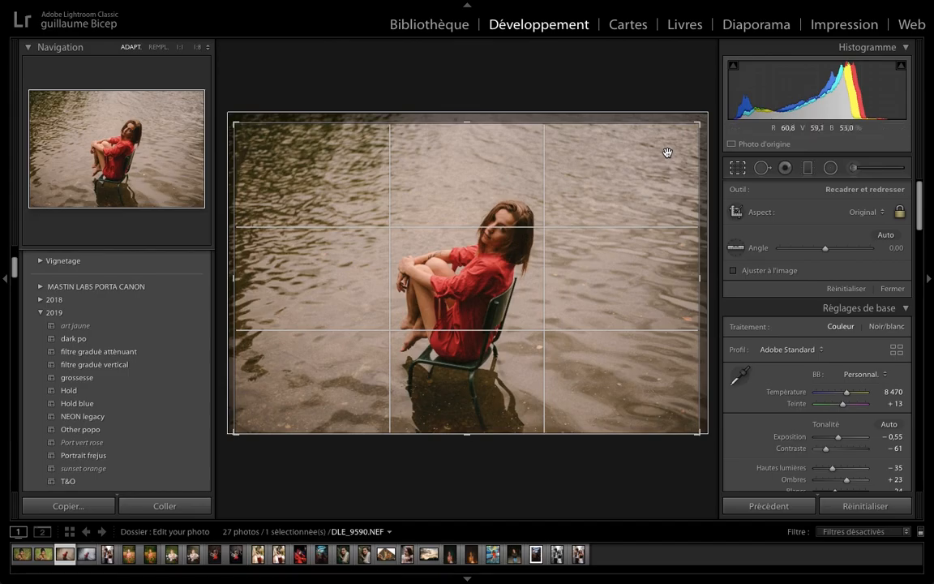
{"action": "left_click_drag", "start_coordinate": [700, 122], "coordinate": [704, 121]}
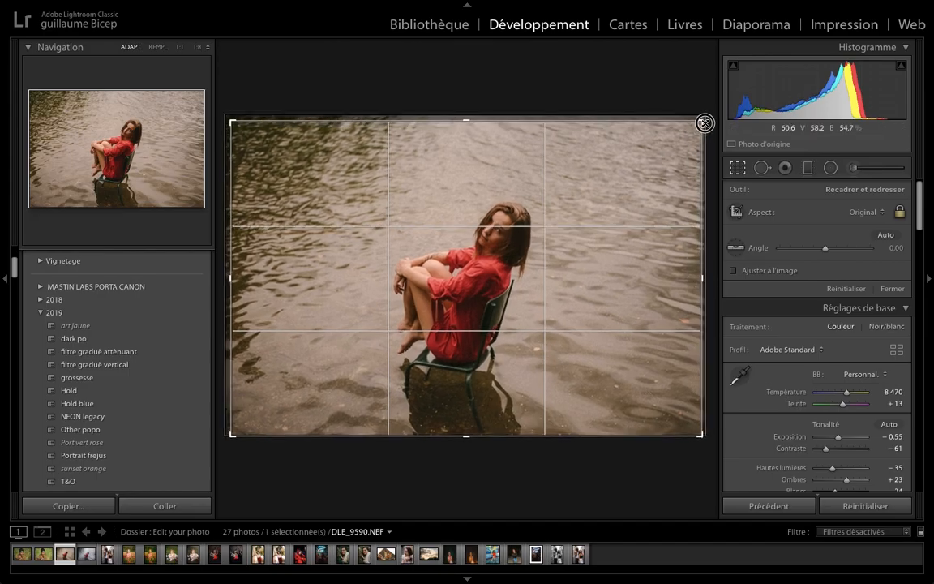
{"action": "double_click", "coordinate": [640, 210]}
- Set the lake photo's orange hue to +8, yellow to +38 and green to +43, comparing with the original
{"action": "scroll", "coordinate": [855, 347], "scroll_direction": "down", "scroll_amount": 10}
{"action": "mouse_move", "coordinate": [848, 376]}
{"action": "left_mouse_down"}
{"action": "mouse_move", "coordinate": [841, 377]}
{"action": "mouse_move", "coordinate": [851, 384]}
{"action": "left_mouse_up"}
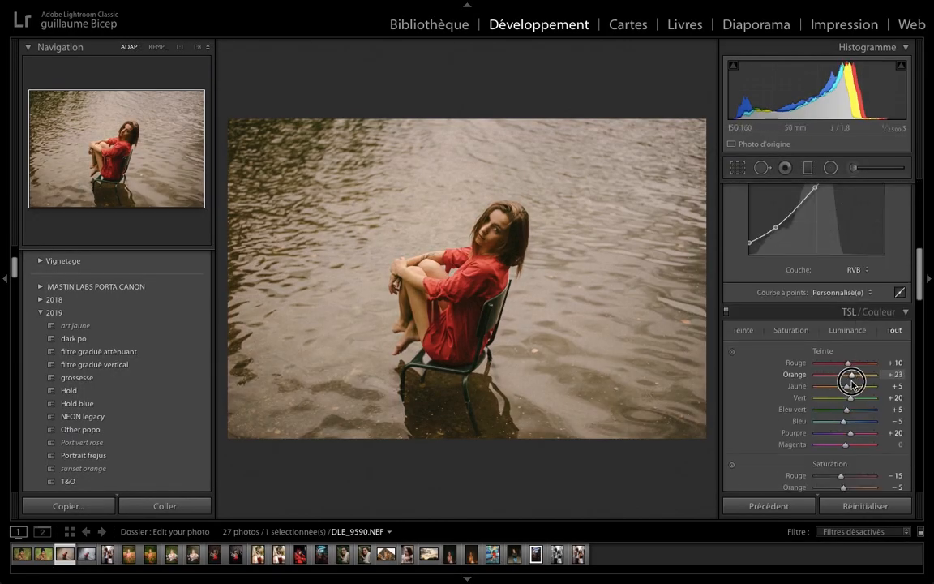
{"action": "key", "text": "backslash"}
{"action": "left_click_drag", "start_coordinate": [857, 402], "coordinate": [849, 379]}
{"action": "key", "text": "backslash"}
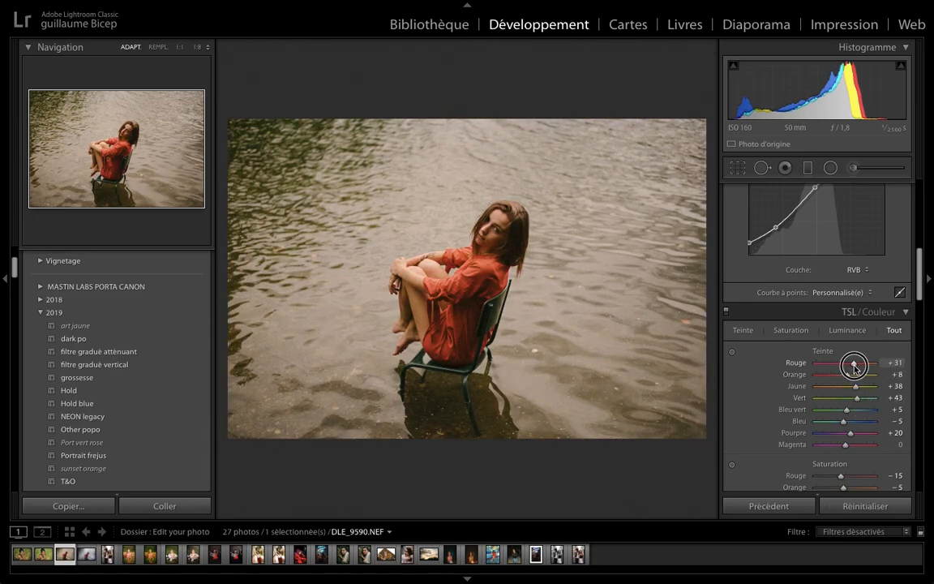
- Tint the lake photo's highlights yellow with split toning and heal the spots on the water beside the chair
{"action": "scroll", "coordinate": [852, 367], "scroll_direction": "down", "scroll_amount": 8}
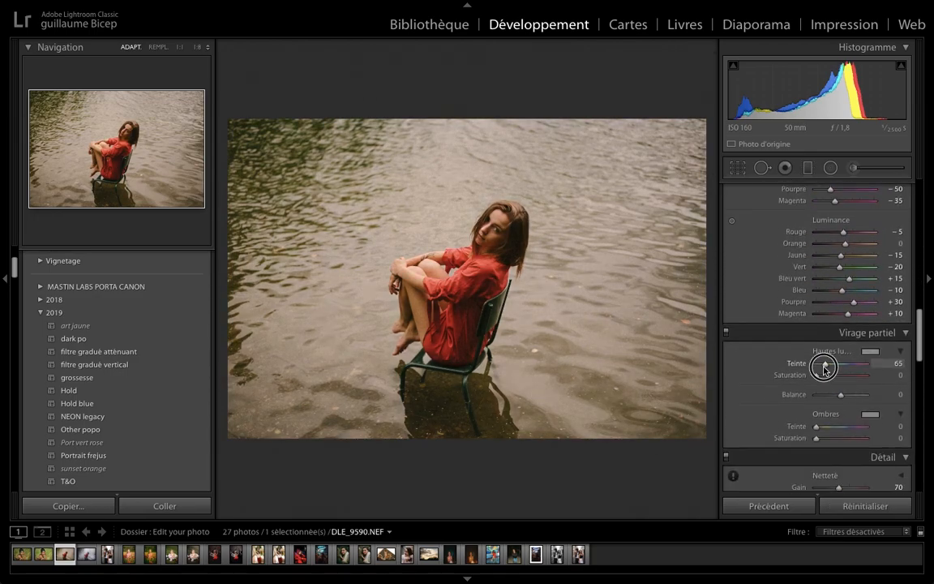
{"action": "scroll", "coordinate": [821, 380], "scroll_direction": "down", "scroll_amount": 2}
{"action": "left_click_drag", "start_coordinate": [824, 379], "coordinate": [819, 373]}
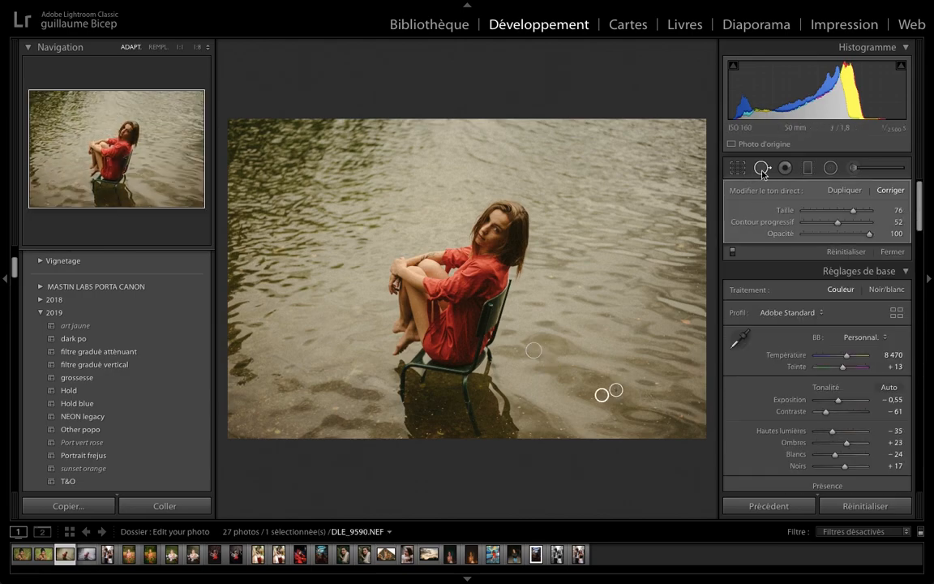
{"action": "left_click", "coordinate": [762, 169]}
- Enable chromatic aberration removal and the lens profile for the lake photo, with distortion 200 and vignetting 0
{"action": "scroll", "coordinate": [777, 379], "scroll_direction": "down", "scroll_amount": 20}
{"action": "left_click", "coordinate": [733, 362]}
{"action": "left_click", "coordinate": [734, 374]}
{"action": "scroll", "coordinate": [782, 439], "scroll_direction": "down", "scroll_amount": 1}
{"action": "left_click_drag", "start_coordinate": [840, 450], "coordinate": [873, 463]}
{"action": "left_click_drag", "start_coordinate": [842, 463], "coordinate": [811, 467]}
- Try a darkening post-crop vignette and set the calibration's green primary hue to −12 and saturation to +27
{"action": "scroll", "coordinate": [812, 468], "scroll_direction": "down", "scroll_amount": 10}
{"action": "left_click_drag", "start_coordinate": [841, 337], "coordinate": [837, 340]}
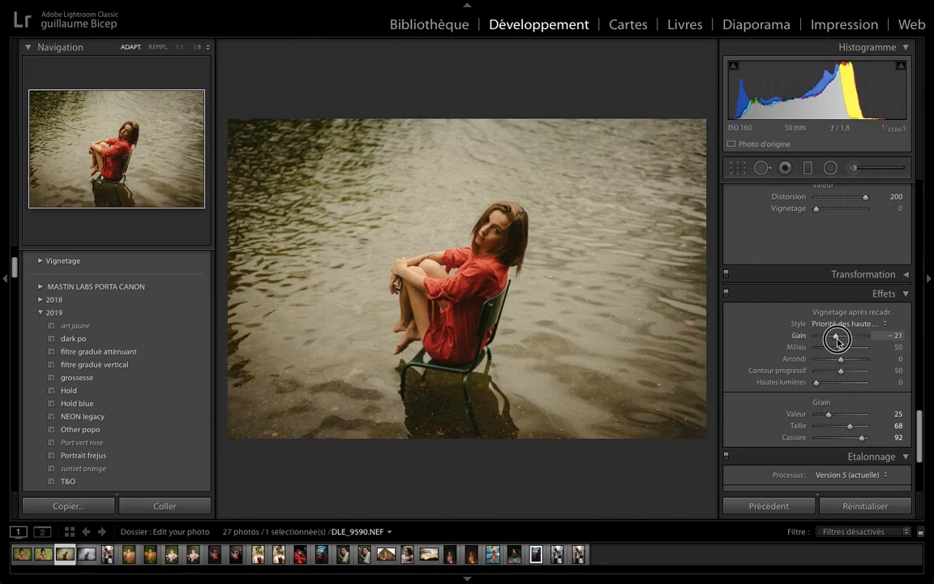
{"action": "scroll", "coordinate": [843, 344], "scroll_direction": "down", "scroll_amount": 10}
{"action": "left_click_drag", "start_coordinate": [841, 423], "coordinate": [835, 425]}
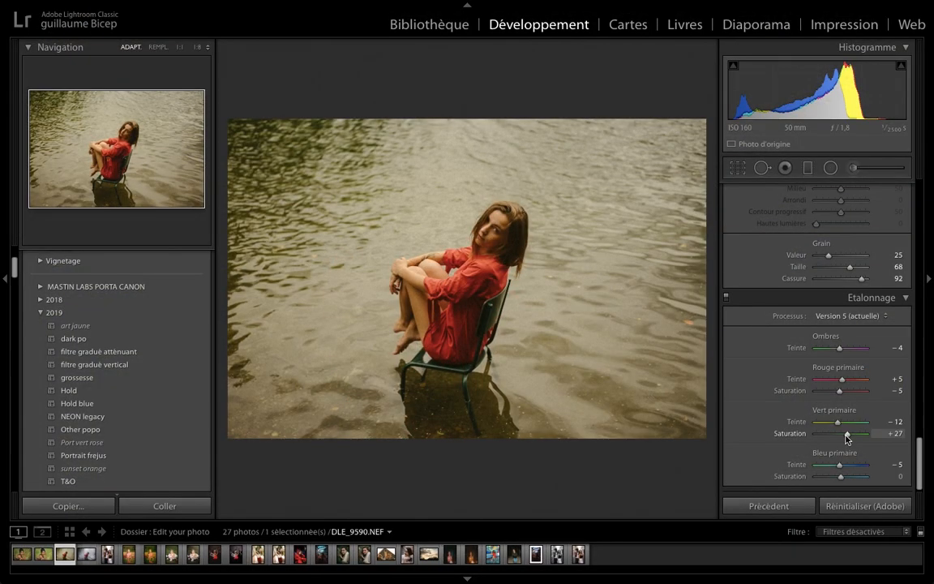
- Set the lake photo's exposure to −0.45 and contrast to −68
{"action": "scroll", "coordinate": [846, 436], "scroll_direction": "up", "scroll_amount": 20}
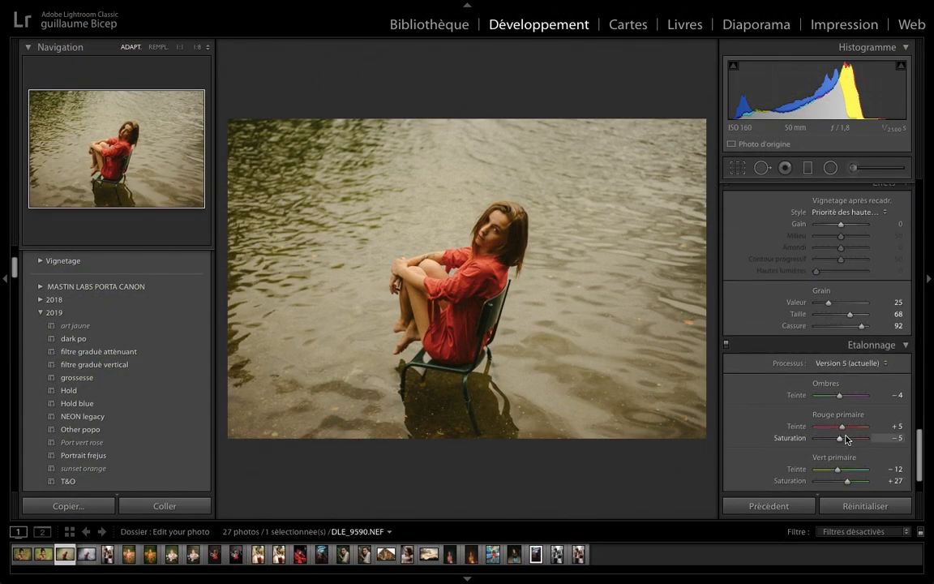
{"action": "scroll", "coordinate": [846, 436], "scroll_direction": "up", "scroll_amount": 3}
{"action": "left_click_drag", "start_coordinate": [829, 273], "coordinate": [840, 271]}
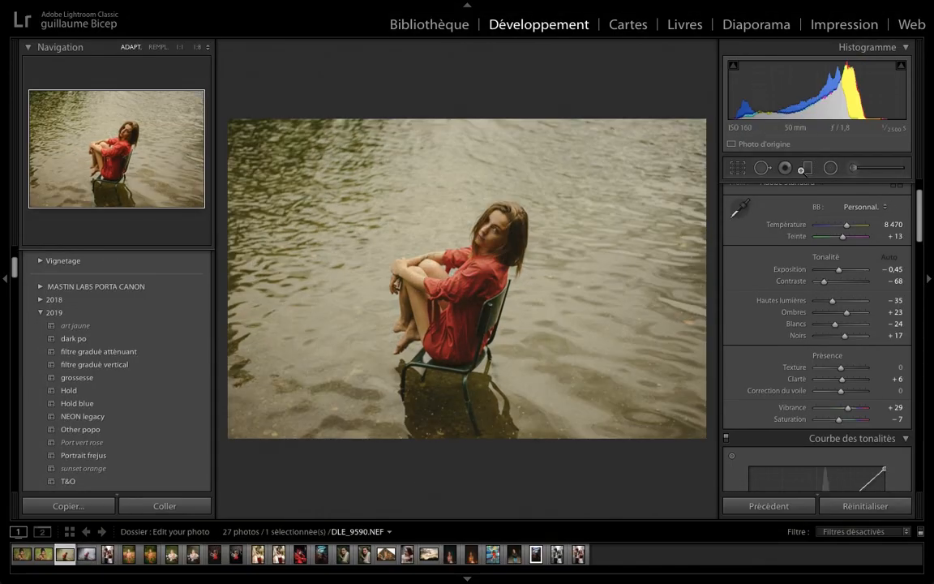
- Darken the lake photo's edges with angled graduated filters from the upper-right and lower corners
{"action": "key", "text": "m"}
{"action": "mouse_move", "coordinate": [701, 111]}
{"action": "left_mouse_down"}
{"action": "mouse_move", "coordinate": [590, 198]}
{"action": "mouse_move", "coordinate": [534, 217]}
{"action": "left_mouse_up"}
{"action": "mouse_move", "coordinate": [617, 164]}
{"action": "left_mouse_down"}
{"action": "mouse_move", "coordinate": [573, 338]}
{"action": "mouse_move", "coordinate": [547, 395]}
{"action": "left_mouse_up"}
{"action": "left_click_drag", "start_coordinate": [504, 326], "coordinate": [692, 346]}
{"action": "left_click_drag", "start_coordinate": [546, 395], "coordinate": [258, 384]}
{"action": "left_click_drag", "start_coordinate": [306, 308], "coordinate": [432, 381]}
{"action": "left_click_drag", "start_coordinate": [258, 384], "coordinate": [310, 352]}
{"action": "key", "text": "m"}
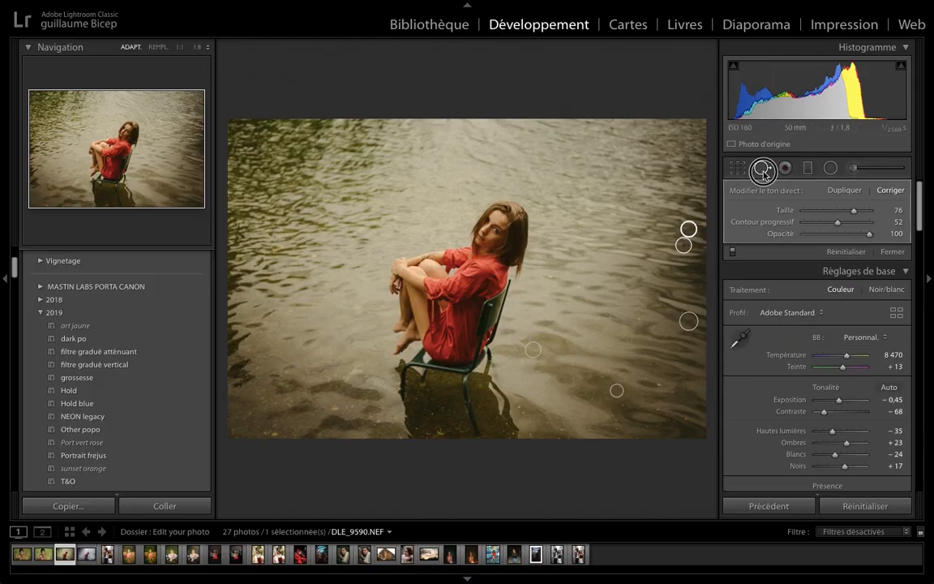
- Heal the remaining spots near the right edge and lower-left corner of the lake photo and review the result
{"action": "left_click", "coordinate": [763, 172]}
{"action": "left_click", "coordinate": [763, 172]}
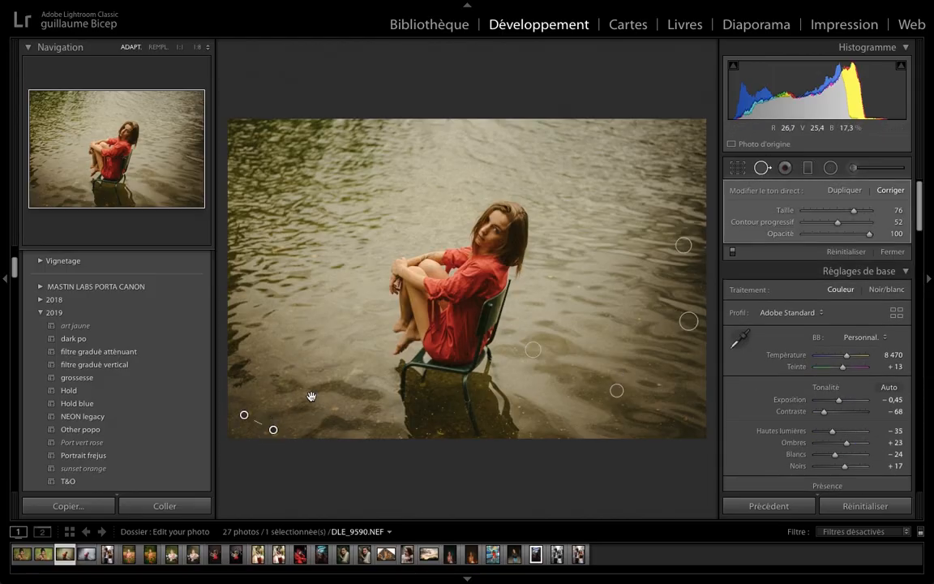
{"action": "left_click", "coordinate": [787, 176]}
{"action": "left_click", "coordinate": [763, 171]}
{"action": "left_click", "coordinate": [424, 419]}
{"action": "left_click", "coordinate": [763, 173]}
{"action": "key", "text": "shift+Tab"}
{"action": "key", "text": "shift+Tab"}
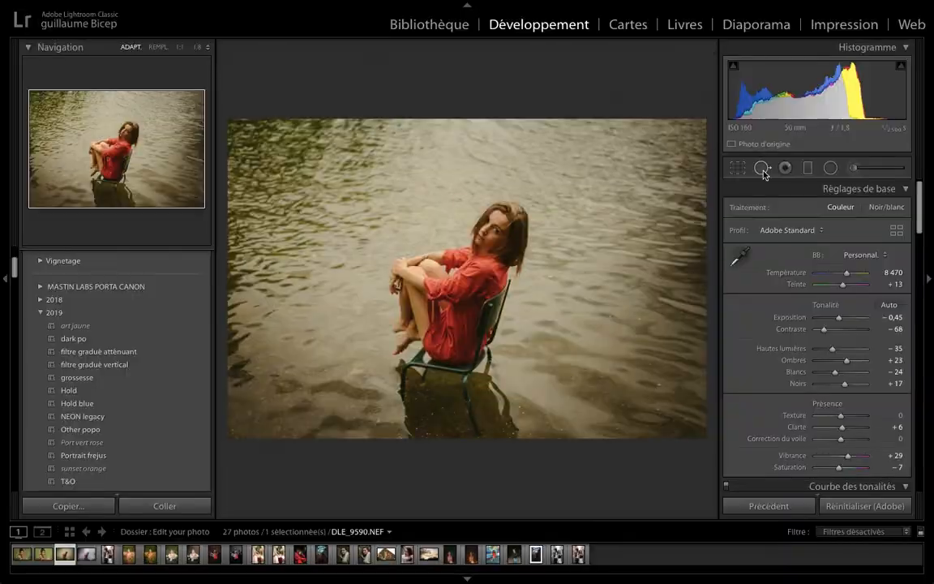
- Open the indoor photo of the woman in the red jacket and try cooling its temperature to 2000
{"action": "key", "text": "Right"}
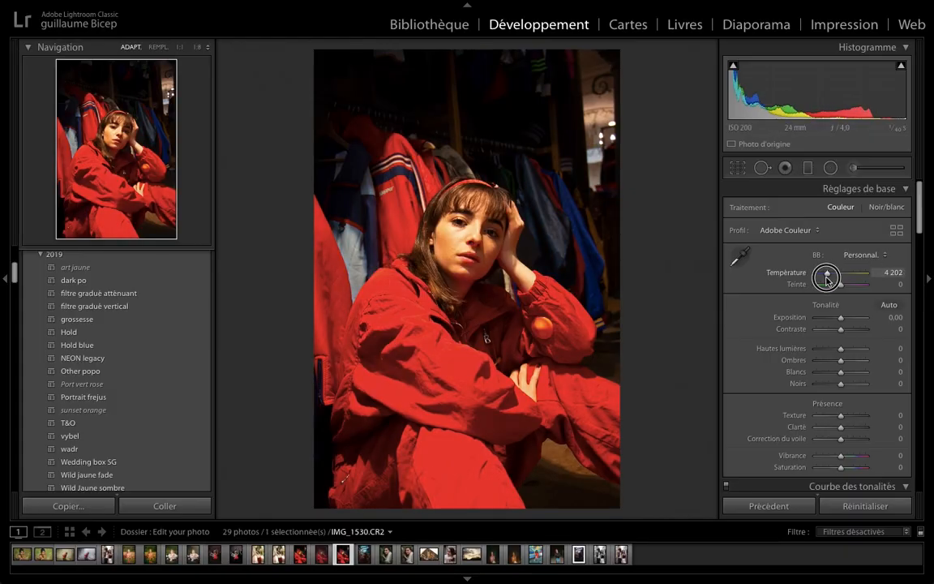
{"action": "left_click_drag", "start_coordinate": [825, 271], "coordinate": [819, 273]}
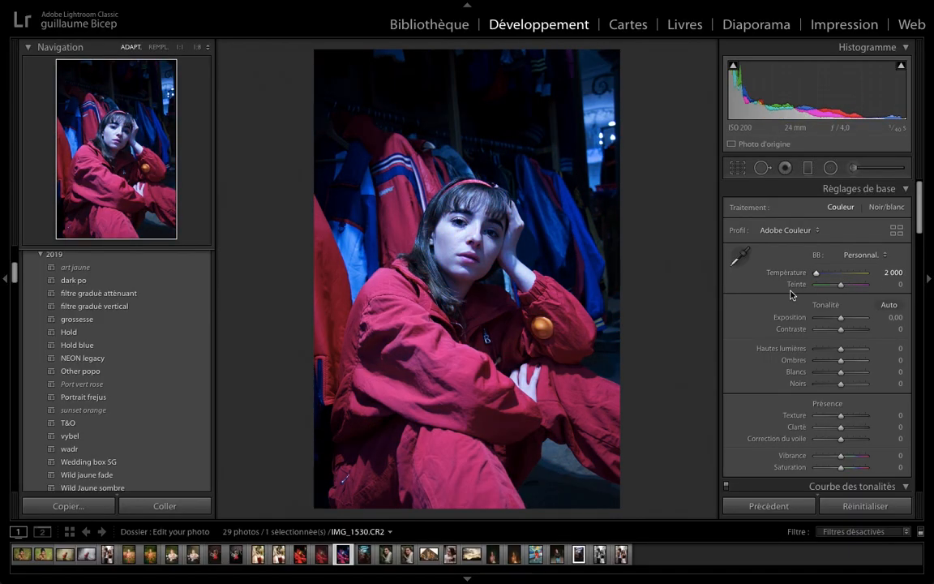
{"action": "left_click", "coordinate": [300, 554]}
{"action": "right_click", "coordinate": [305, 554]}
{"action": "left_click", "coordinate": [362, 551]}
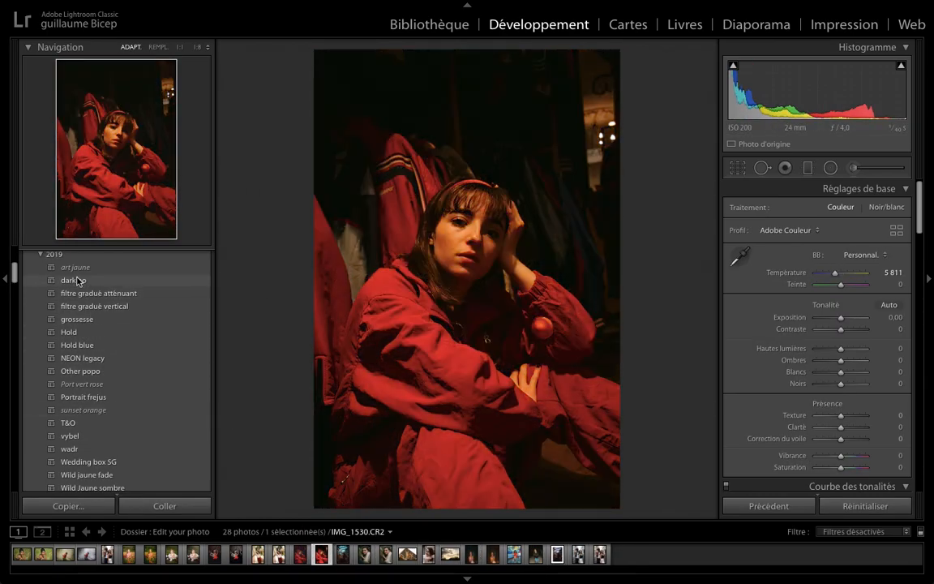
- Apply the Gmove BW 02 preset to the photo of the woman in the red jacket
{"action": "scroll", "coordinate": [104, 274], "scroll_direction": "up", "scroll_amount": 5}
{"action": "scroll", "coordinate": [93, 276], "scroll_direction": "down", "scroll_amount": 6}
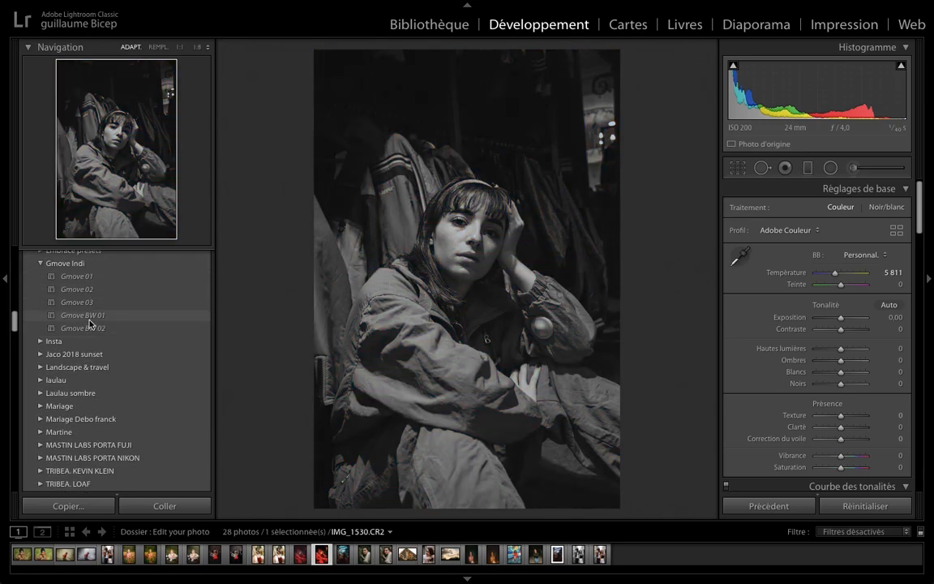
{"action": "left_click", "coordinate": [87, 328]}
{"action": "key", "text": "k"}
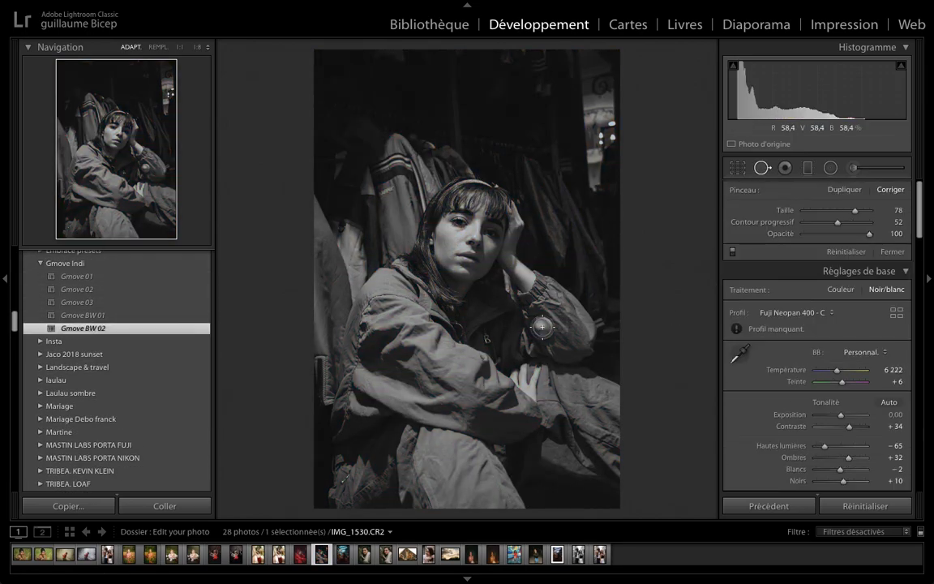
{"action": "key", "text": "k"}
{"action": "left_click", "coordinate": [762, 168]}
{"action": "left_click_drag", "start_coordinate": [542, 329], "coordinate": [578, 408]}
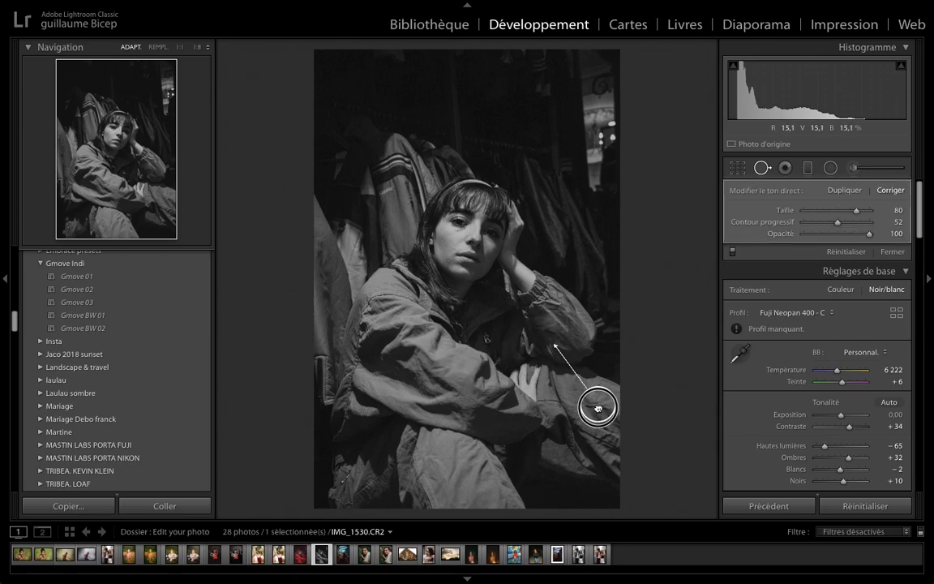
{"action": "key", "text": "Delete"}
- Heal away the round object by the woman's elbow at 1:1 with the feather set to 0
{"action": "left_click", "coordinate": [180, 47]}
{"action": "left_click", "coordinate": [144, 166]}
{"action": "mouse_move", "coordinate": [485, 265]}
{"action": "left_mouse_down"}
{"action": "mouse_move", "coordinate": [496, 298]}
{"action": "mouse_move", "coordinate": [491, 289]}
{"action": "left_mouse_up"}
{"action": "left_click_drag", "start_coordinate": [837, 222], "coordinate": [802, 222]}
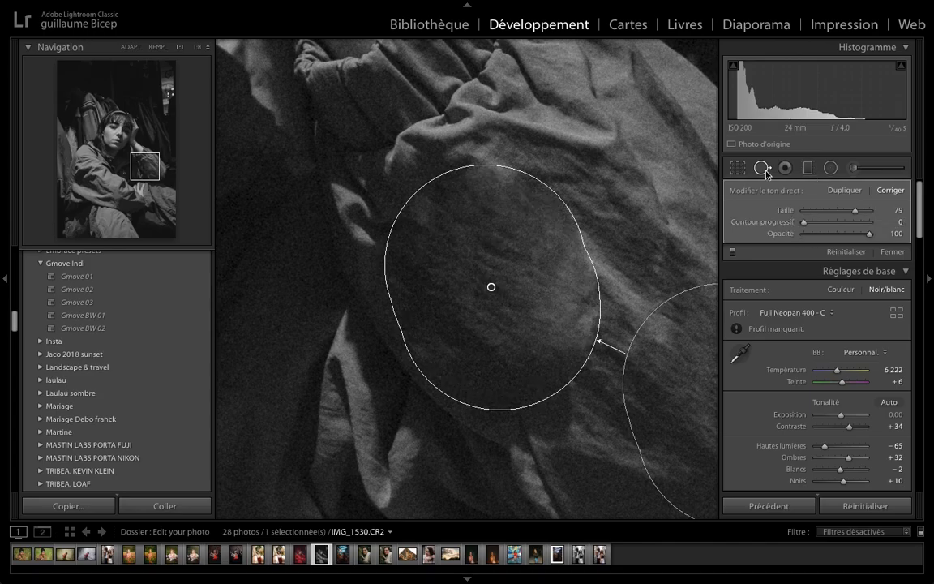
{"action": "left_click", "coordinate": [762, 168]}
{"action": "left_click", "coordinate": [633, 295]}
- Set the black-and-white portrait's contrast to −14, highlights to −92, whites to −29 and blacks to −17
{"action": "left_click_drag", "start_coordinate": [840, 386], "coordinate": [819, 369]}
{"action": "left_click_drag", "start_coordinate": [849, 345], "coordinate": [837, 349]}
{"action": "left_click_drag", "start_coordinate": [844, 399], "coordinate": [837, 398]}
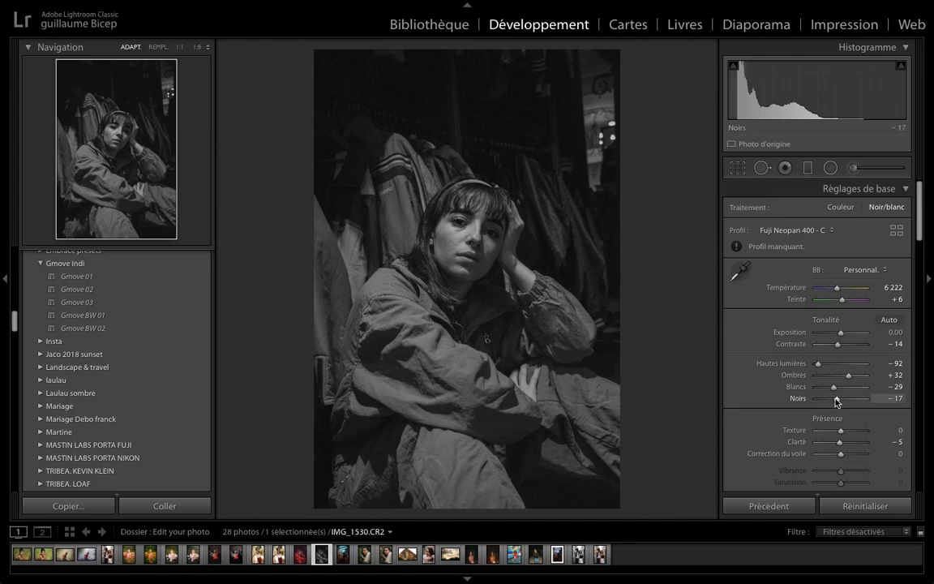
- Set the black-and-white portrait's clarity to +16, shadows to +18 and highlights to −79
{"action": "scroll", "coordinate": [836, 418], "scroll_direction": "down", "scroll_amount": 3}
{"action": "scroll", "coordinate": [847, 358], "scroll_direction": "up", "scroll_amount": 2}
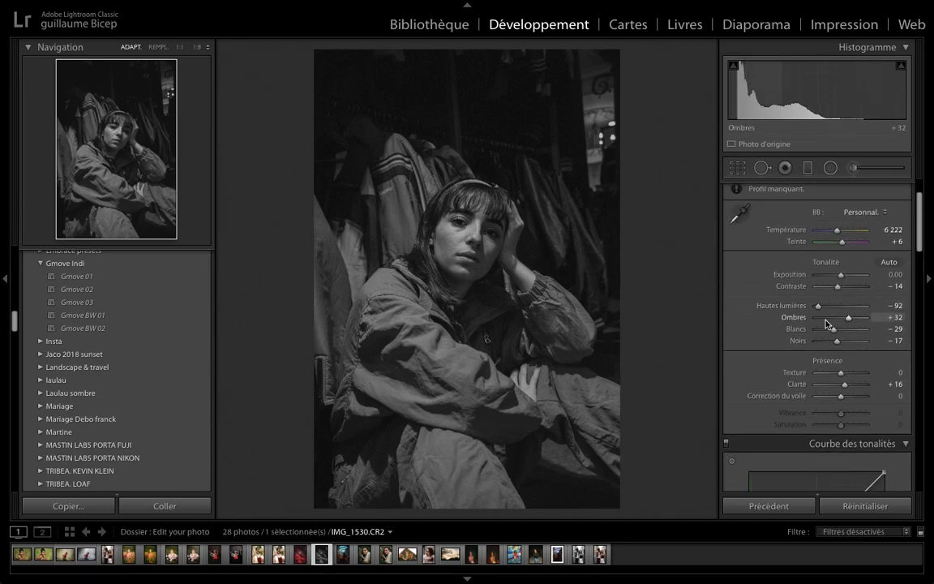
{"action": "left_click_drag", "start_coordinate": [848, 318], "coordinate": [844, 318]}
{"action": "left_click_drag", "start_coordinate": [818, 306], "coordinate": [807, 380]}
- Show the tone curve's red channel and lower red in the black-and-white mix to about −44
{"action": "scroll", "coordinate": [827, 328], "scroll_direction": "down", "scroll_amount": 10}
{"action": "left_click", "coordinate": [852, 374]}
{"action": "left_click", "coordinate": [851, 360]}
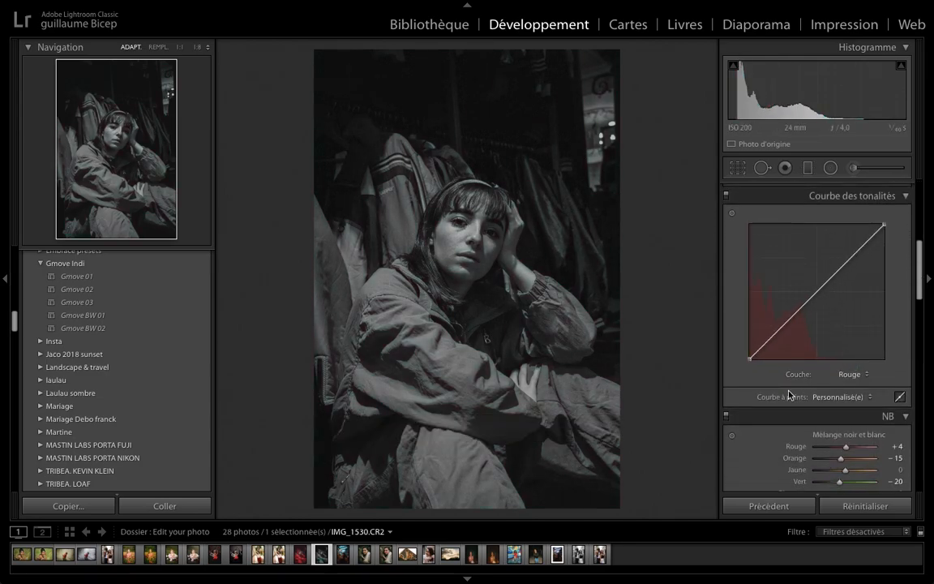
{"action": "scroll", "coordinate": [819, 357], "scroll_direction": "down", "scroll_amount": 5}
{"action": "left_click_drag", "start_coordinate": [847, 282], "coordinate": [834, 287]}
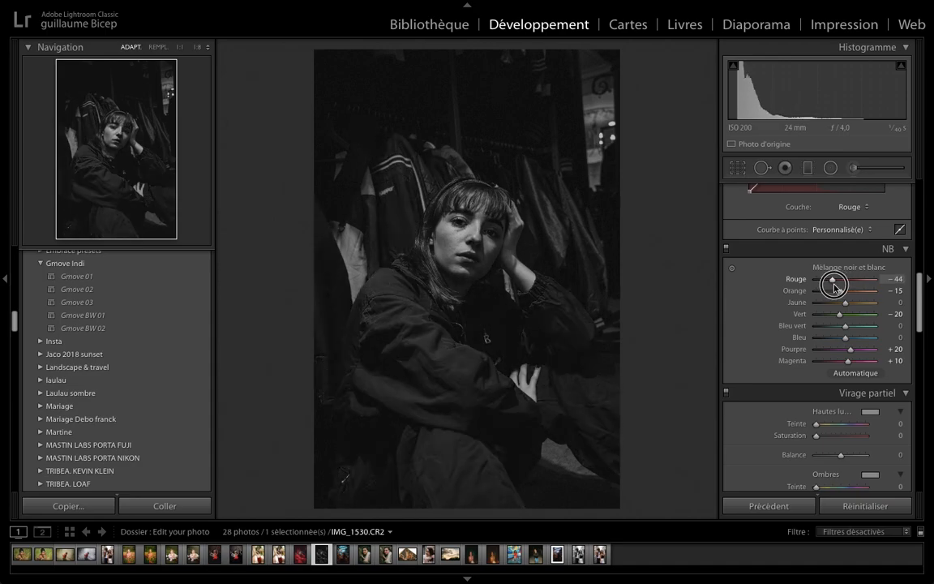
- Crop the black-and-white portrait tighter around the woman and review it full screen
{"action": "left_click", "coordinate": [735, 167]}
{"action": "left_click_drag", "start_coordinate": [620, 51], "coordinate": [606, 66]}
{"action": "left_click_drag", "start_coordinate": [537, 113], "coordinate": [523, 119]}
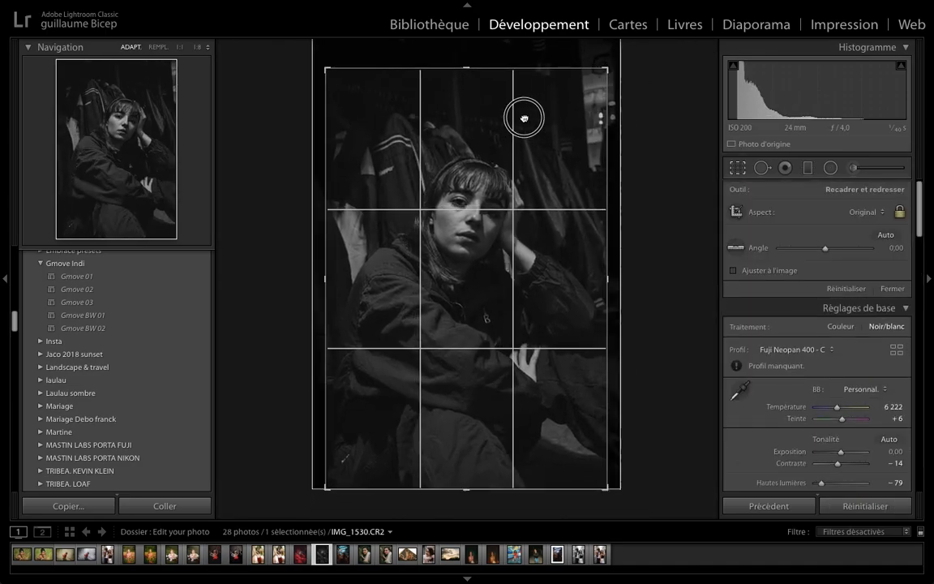
{"action": "key", "text": "Return"}
{"action": "left_click", "coordinate": [762, 168]}
{"action": "key", "text": "q"}
{"action": "key", "text": "f"}
{"action": "key", "text": "f"}
- Correct the portrait's lens distortion at 200 with vignetting 0, and increase the grain roughness
{"action": "scroll", "coordinate": [819, 324], "scroll_direction": "down", "scroll_amount": 15}
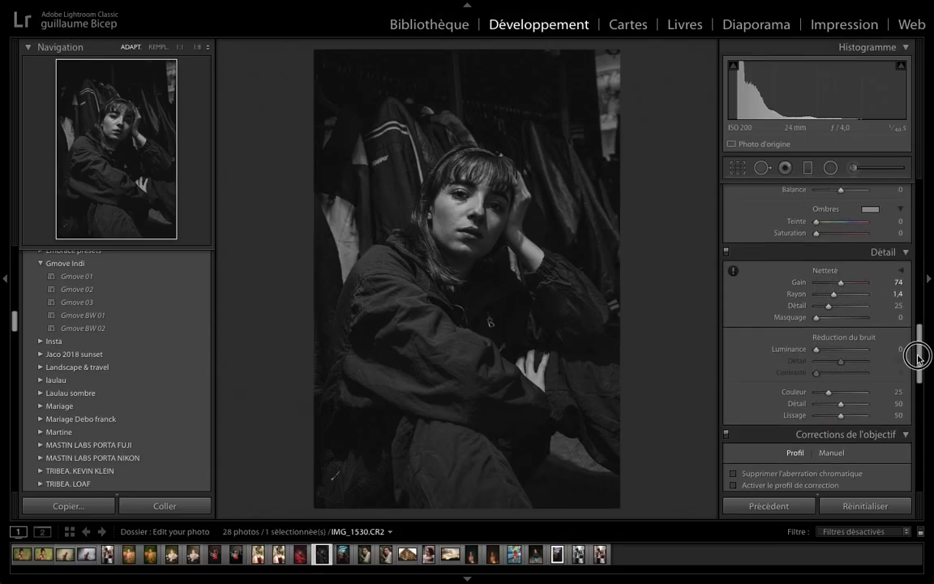
{"action": "left_click_drag", "start_coordinate": [841, 410], "coordinate": [816, 427]}
{"action": "scroll", "coordinate": [818, 379], "scroll_direction": "down", "scroll_amount": 8}
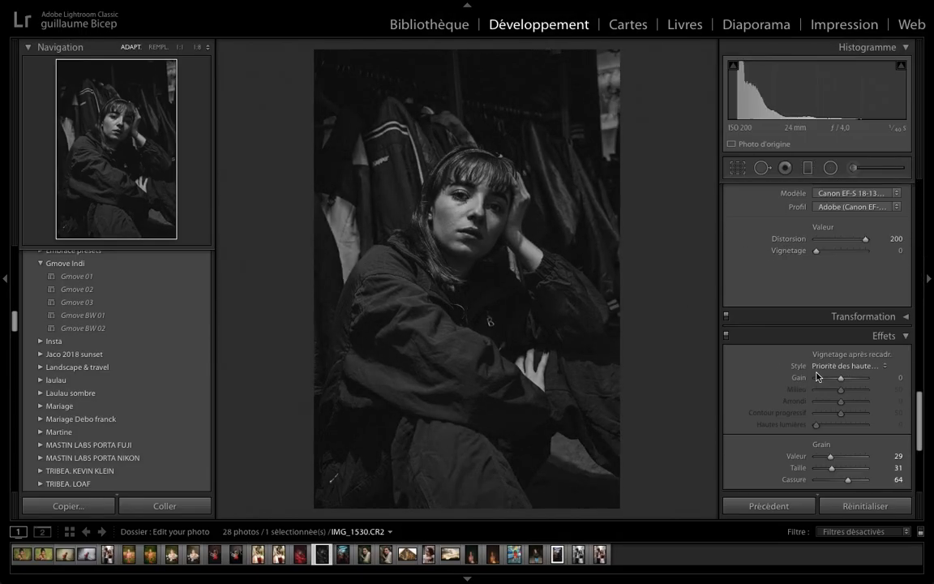
{"action": "left_click_drag", "start_coordinate": [847, 340], "coordinate": [861, 344]}
- Compare the black-and-white portrait with its original and raise the highlights to about −52
{"action": "scroll", "coordinate": [833, 318], "scroll_direction": "up", "scroll_amount": 20}
{"action": "key", "text": "backslash"}
{"action": "key", "text": "backslash"}
{"action": "key", "text": "backslash"}
{"action": "key", "text": "backslash"}
{"action": "scroll", "coordinate": [839, 324], "scroll_direction": "down", "scroll_amount": 5}
{"action": "scroll", "coordinate": [827, 367], "scroll_direction": "up", "scroll_amount": 5}
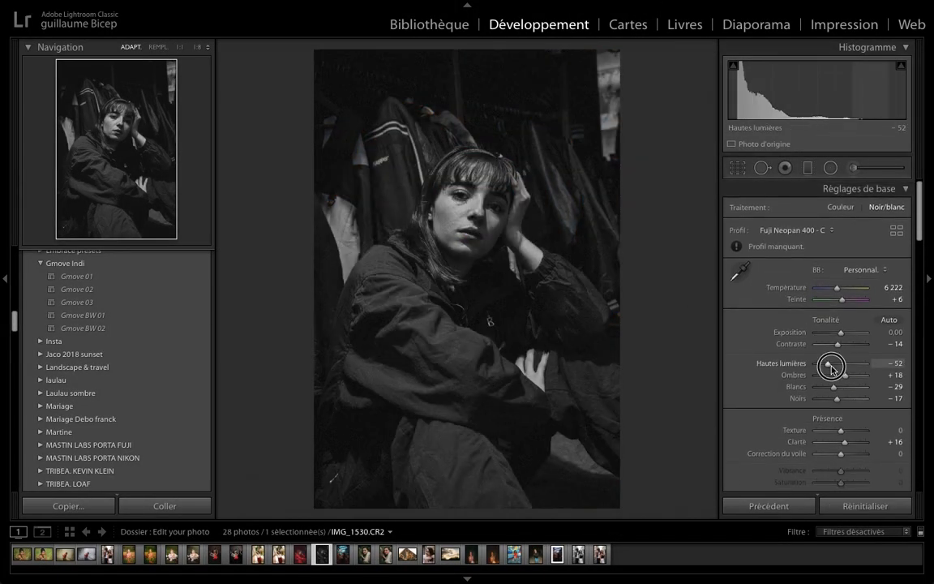
{"action": "scroll", "coordinate": [826, 369], "scroll_direction": "down", "scroll_amount": 12}
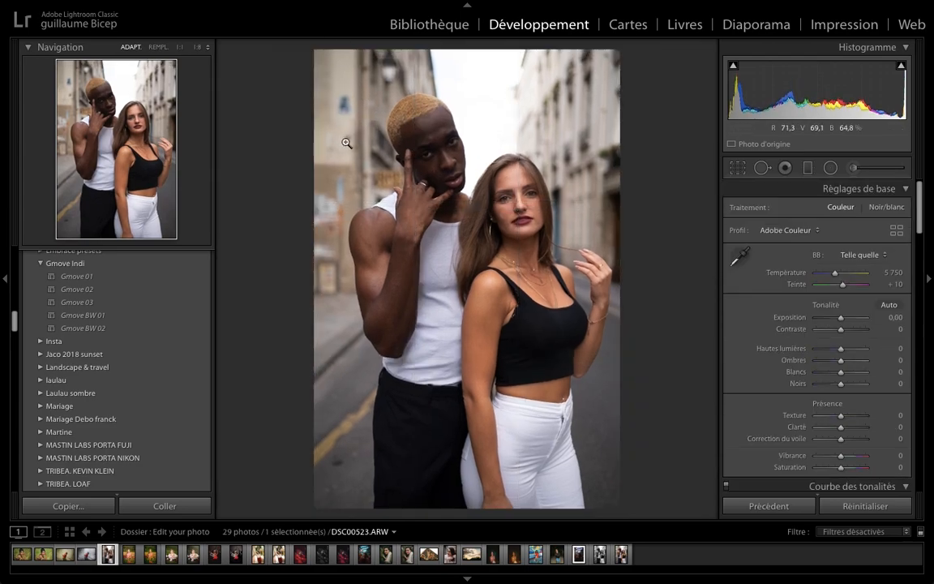
- Apply a Hold preset from the 2019 group to the couple's street photo, with vibrance +33 and saturation −2
{"action": "scroll", "coordinate": [106, 339], "scroll_direction": "up", "scroll_amount": 5}
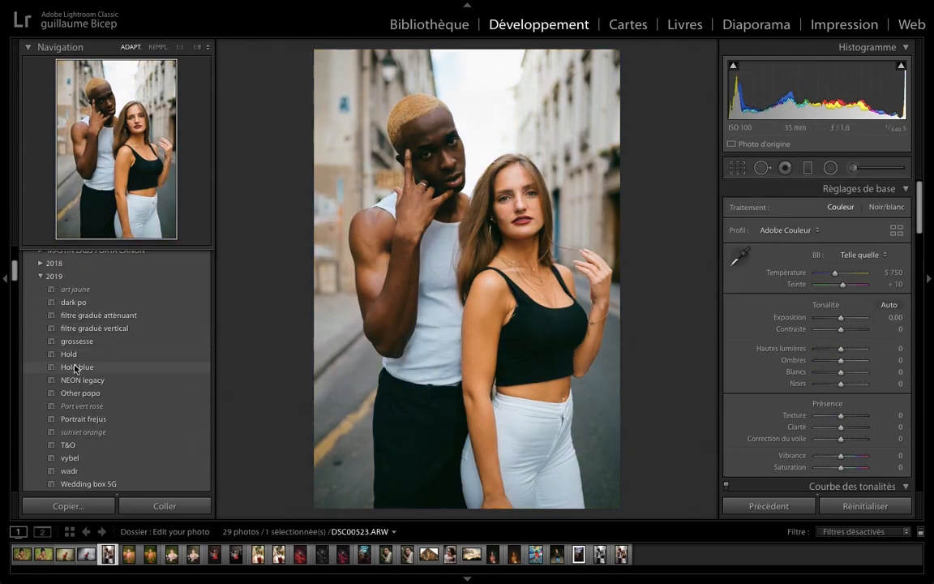
{"action": "left_click", "coordinate": [78, 362]}
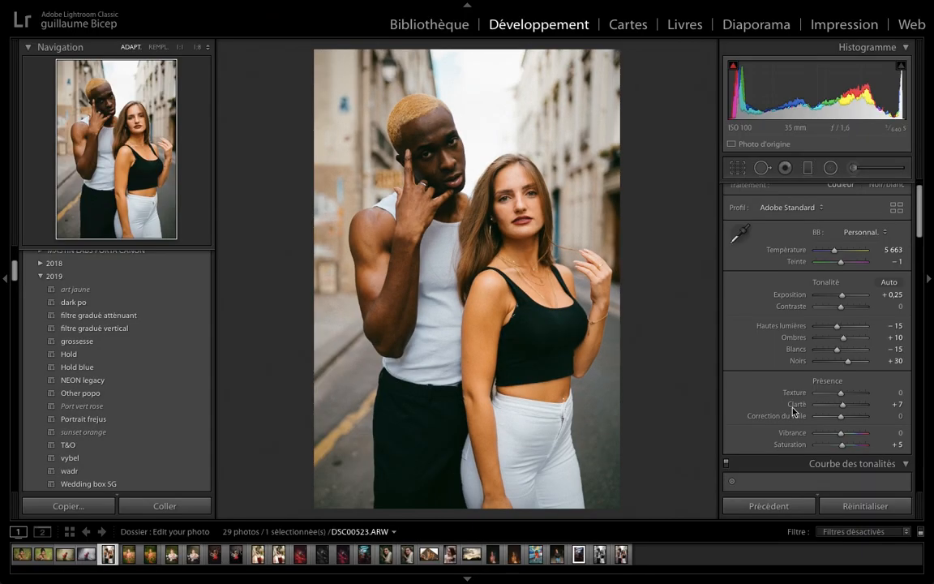
{"action": "scroll", "coordinate": [841, 405], "scroll_direction": "down", "scroll_amount": 3}
{"action": "left_click_drag", "start_coordinate": [841, 394], "coordinate": [841, 395]}
- Lift the dark end of the couple photo's tone curve, adjust its lower point and compare with the original
{"action": "scroll", "coordinate": [842, 399], "scroll_direction": "down", "scroll_amount": 5}
{"action": "left_click_drag", "start_coordinate": [749, 379], "coordinate": [748, 369]}
{"action": "left_click_drag", "start_coordinate": [770, 355], "coordinate": [767, 359]}
{"action": "key", "text": "backslash"}
{"action": "key", "text": "backslash"}
- Set the couple photo's shadows to +23 and blacks to +29
{"action": "scroll", "coordinate": [843, 381], "scroll_direction": "up", "scroll_amount": 7}
{"action": "left_click_drag", "start_coordinate": [846, 386], "coordinate": [846, 362]}
{"action": "left_click_drag", "start_coordinate": [850, 386], "coordinate": [847, 386]}
{"action": "scroll", "coordinate": [848, 390], "scroll_direction": "down", "scroll_amount": 10}
{"action": "scroll", "coordinate": [848, 388], "scroll_direction": "up", "scroll_amount": 3}
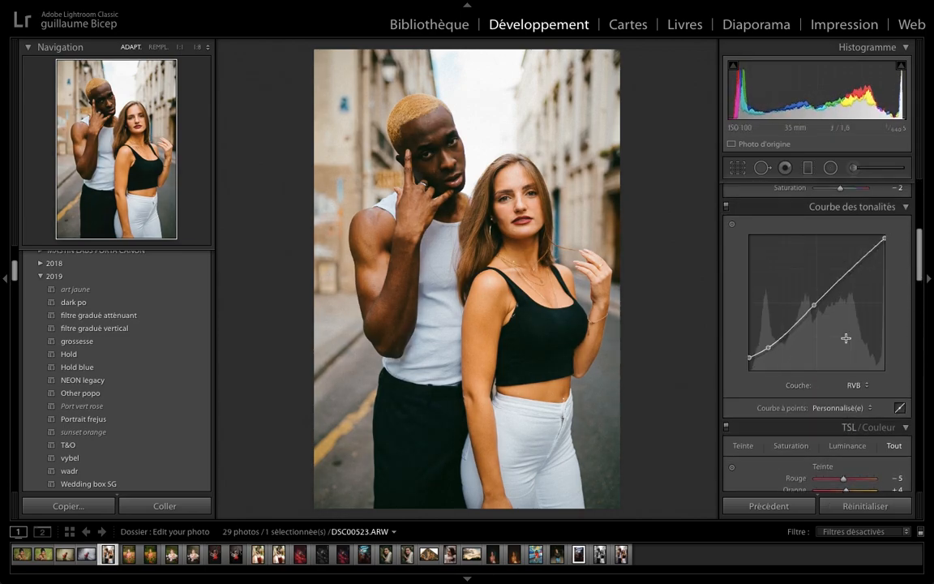
- Split-tone the couple photo with highlights at hue 250, saturation 13 and shadows at hue 68, saturation 9
{"action": "scroll", "coordinate": [817, 315], "scroll_direction": "down", "scroll_amount": 7}
{"action": "scroll", "coordinate": [817, 313], "scroll_direction": "down", "scroll_amount": 8}
{"action": "left_click_drag", "start_coordinate": [818, 230], "coordinate": [824, 235]}
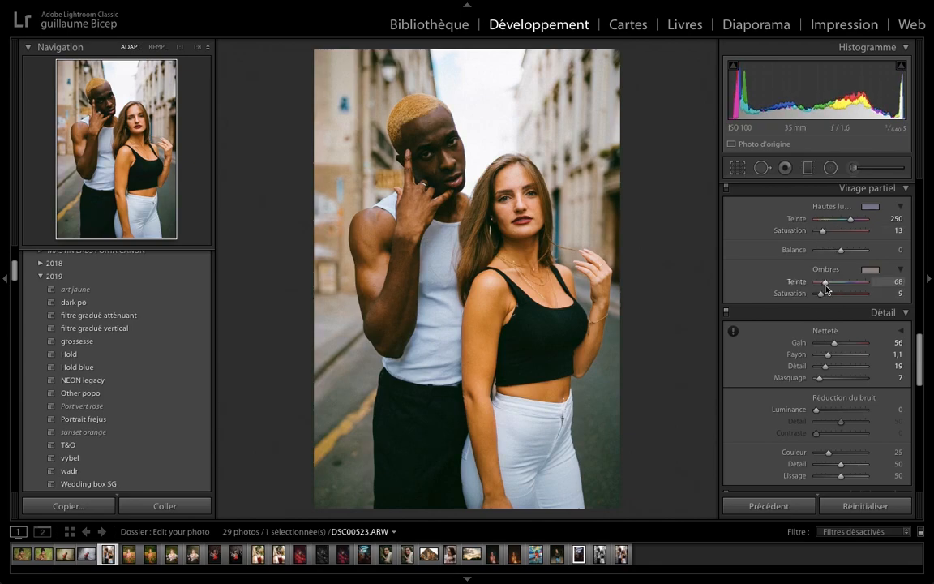
- Compare the couple photo with its original and crop it slightly tighter
{"action": "key", "text": "backslash"}
{"action": "key", "text": "backslash"}
{"action": "key", "text": "r"}
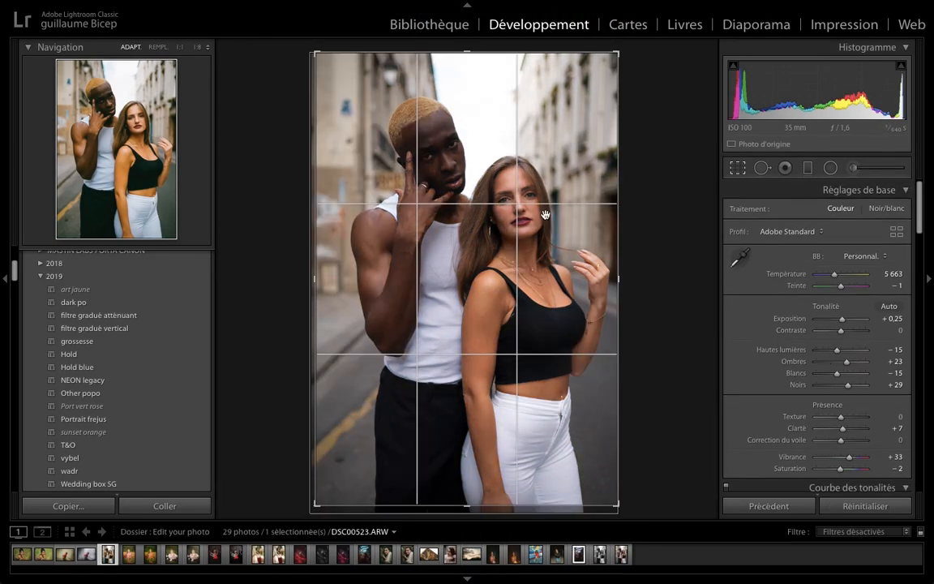
{"action": "double_click", "coordinate": [396, 304]}
- Reduce the skin tones' saturation with the targeted adjustment tool on the woman's arm, bringing orange to −12
{"action": "scroll", "coordinate": [764, 396], "scroll_direction": "down", "scroll_amount": 3}
{"action": "scroll", "coordinate": [766, 402], "scroll_direction": "up", "scroll_amount": 2}
{"action": "scroll", "coordinate": [783, 419], "scroll_direction": "down", "scroll_amount": 5}
{"action": "scroll", "coordinate": [785, 425], "scroll_direction": "down", "scroll_amount": 3}
{"action": "left_click", "coordinate": [731, 323]}
{"action": "left_click_drag", "start_coordinate": [484, 321], "coordinate": [484, 329]}
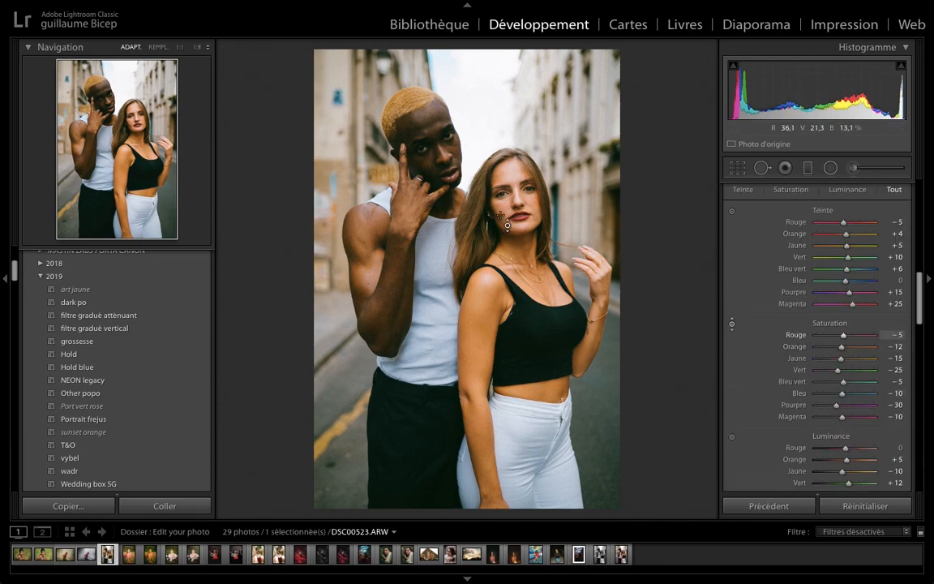
- Spot-heal a blemish on the road in the lower corner of the couple photo
{"action": "key", "text": "q"}
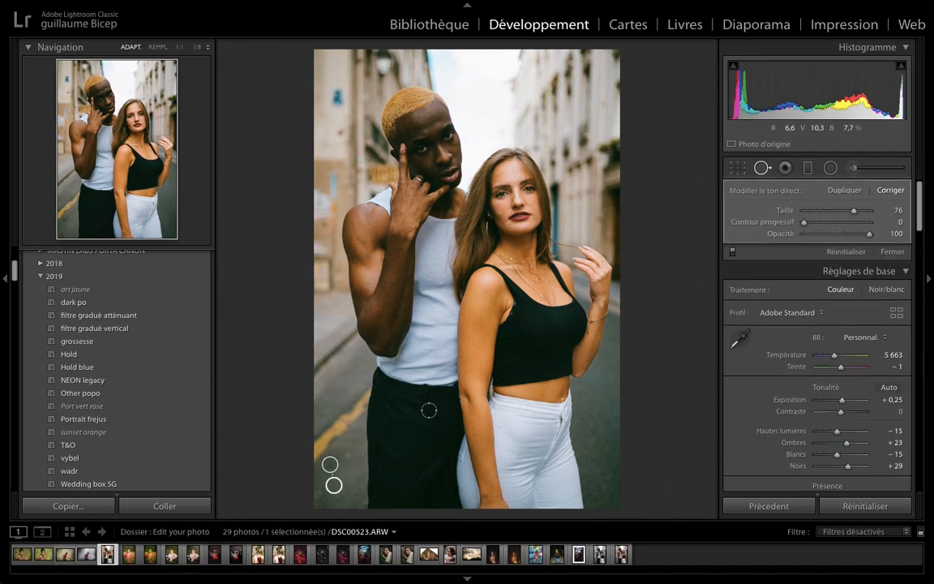
{"action": "key", "text": "q"}
- Enable chromatic aberration removal and the Sigma 35mm lens profile with distortion 200 and vignetting 77, and compare the couple photo with its original
{"action": "scroll", "coordinate": [757, 403], "scroll_direction": "down", "scroll_amount": 15}
{"action": "scroll", "coordinate": [777, 317], "scroll_direction": "down", "scroll_amount": 2}
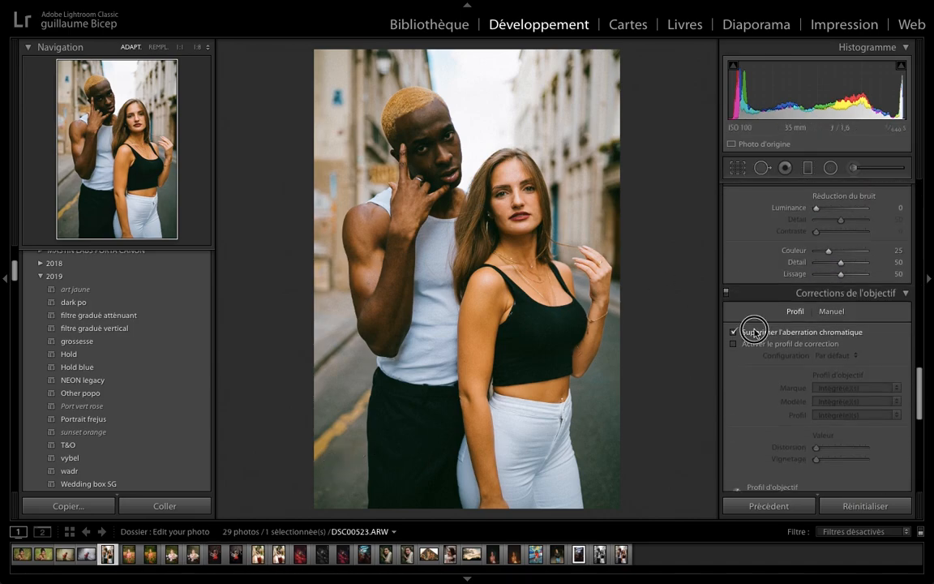
{"action": "left_click", "coordinate": [734, 331]}
{"action": "left_click", "coordinate": [733, 343]}
{"action": "left_click_drag", "start_coordinate": [841, 448], "coordinate": [842, 472]}
{"action": "key", "text": "backslash"}
{"action": "key", "text": "backslash"}
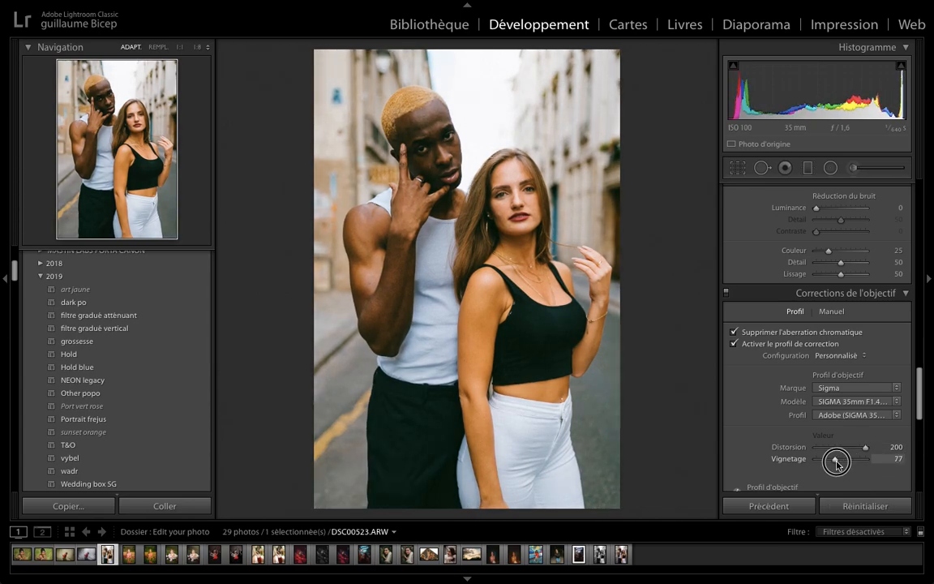
- Darken the couple photo's vignette slightly and calibrate the red primary to hue +2, saturation −37 and the blue primary to hue −34, saturation +32
{"action": "scroll", "coordinate": [835, 422], "scroll_direction": "down", "scroll_amount": 5}
{"action": "left_click_drag", "start_coordinate": [841, 297], "coordinate": [837, 299]}
{"action": "scroll", "coordinate": [853, 365], "scroll_direction": "down", "scroll_amount": 3}
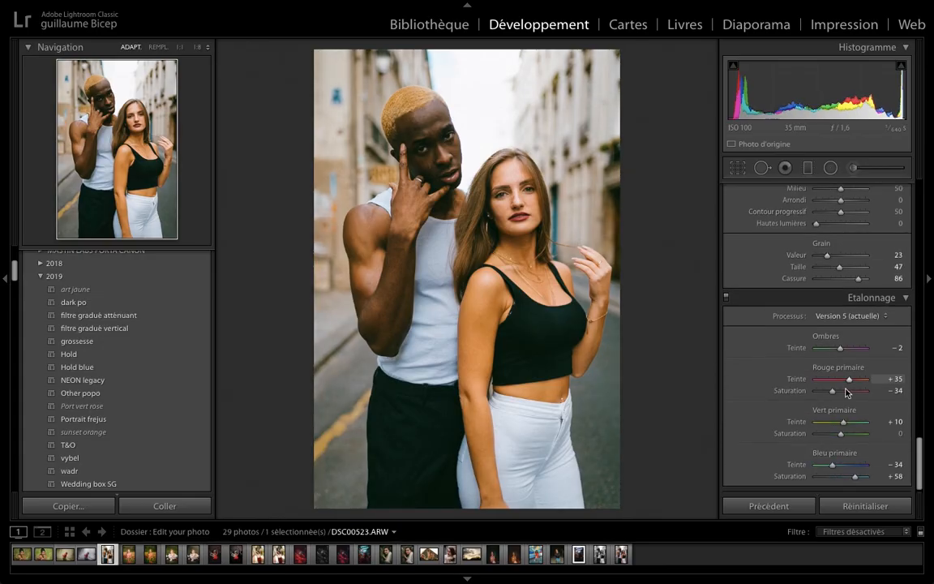
{"action": "left_click_drag", "start_coordinate": [861, 483], "coordinate": [843, 484]}
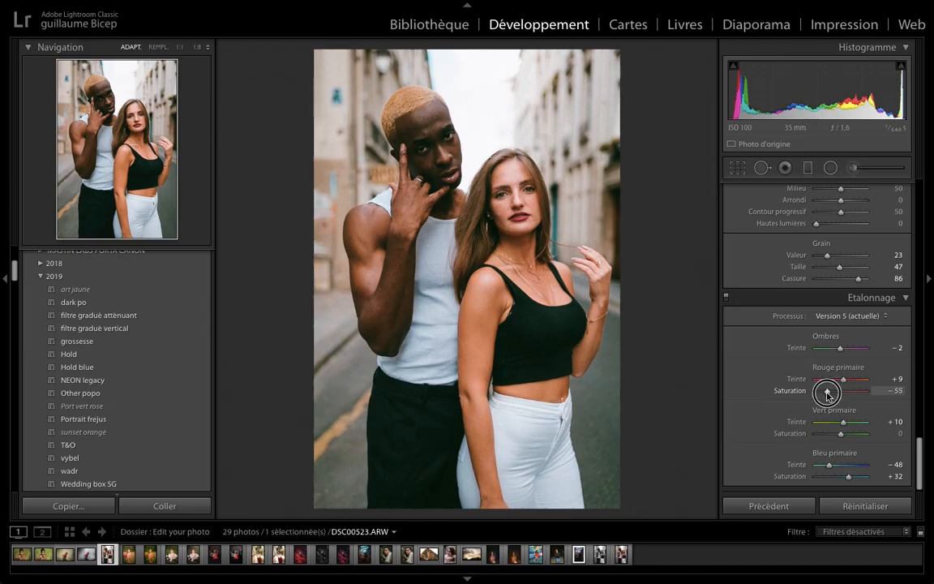
{"action": "key", "text": "q"}
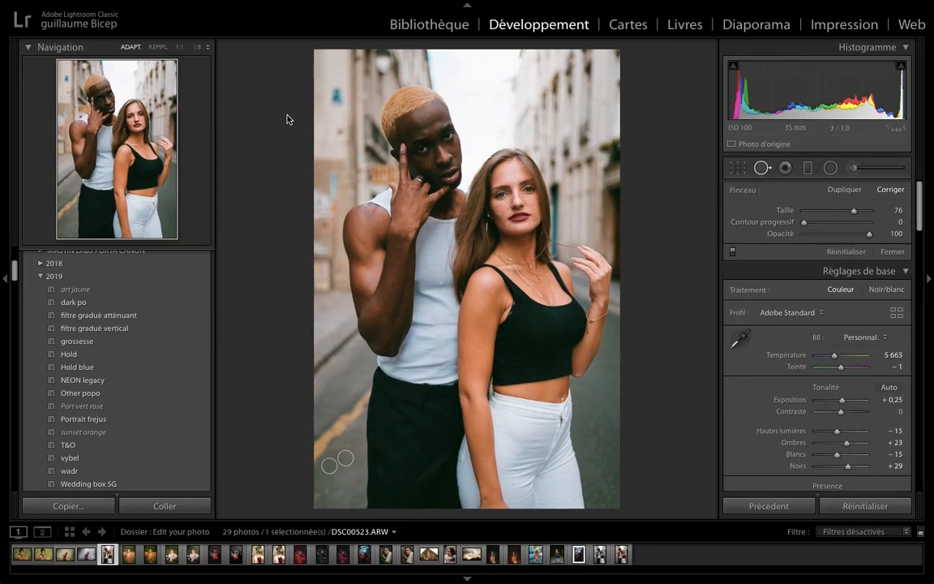
{"action": "left_click", "coordinate": [762, 169]}
{"action": "scroll", "coordinate": [819, 365], "scroll_direction": "down", "scroll_amount": 15}
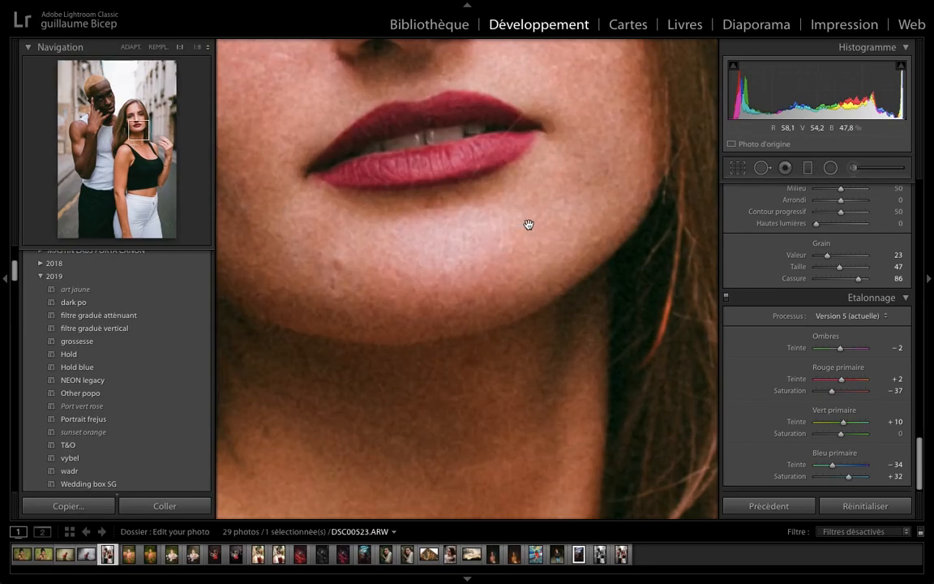
- Inspect the woman's face at 1:1 and spot-heal a blemish on her skin
{"action": "key", "text": "q"}
{"action": "left_click", "coordinate": [329, 189]}
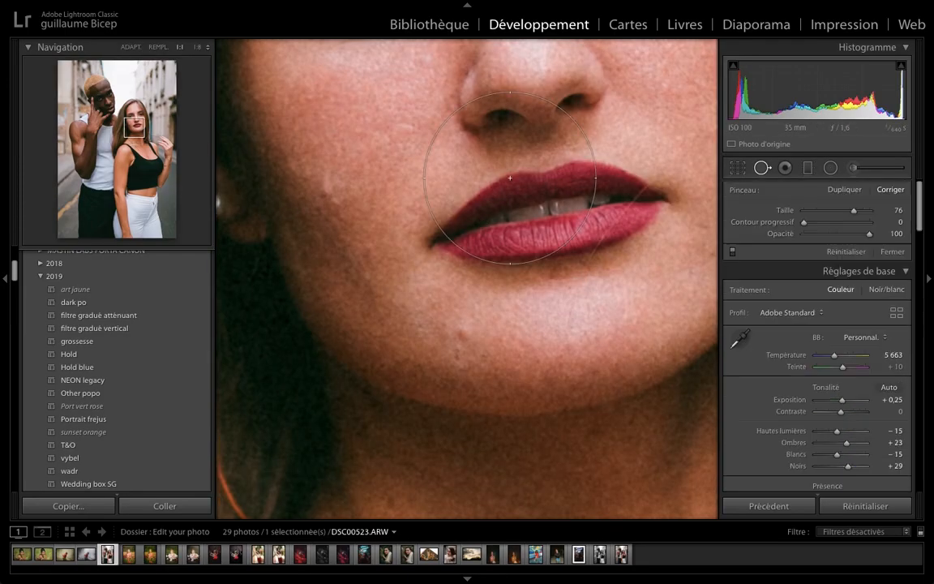
{"action": "key", "text": "q"}
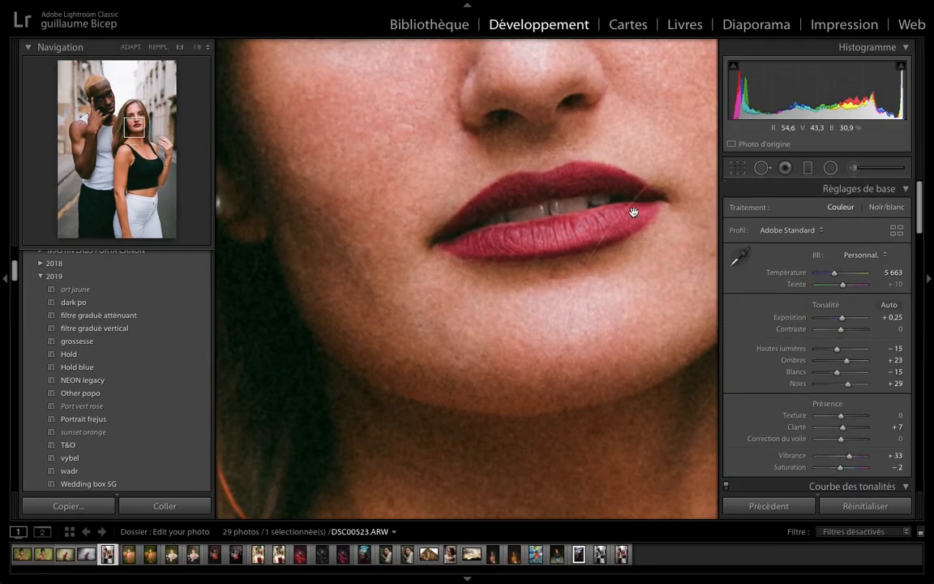
{"action": "left_click", "coordinate": [634, 215]}
- Browse presets for the night street photo IMG_4631.CR2 and apply Gmove BW 02
{"action": "left_click", "coordinate": [603, 558]}
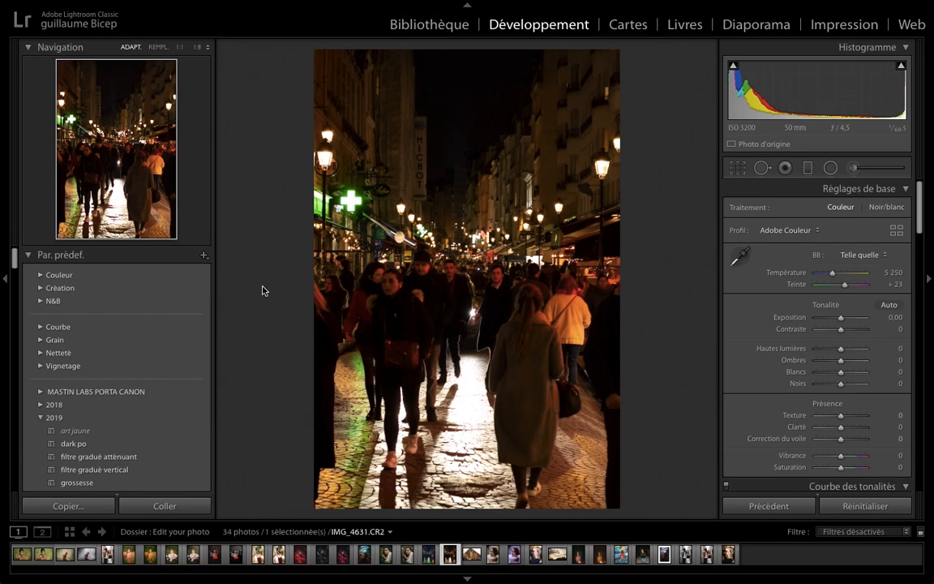
{"action": "scroll", "coordinate": [84, 462], "scroll_direction": "down", "scroll_amount": 4}
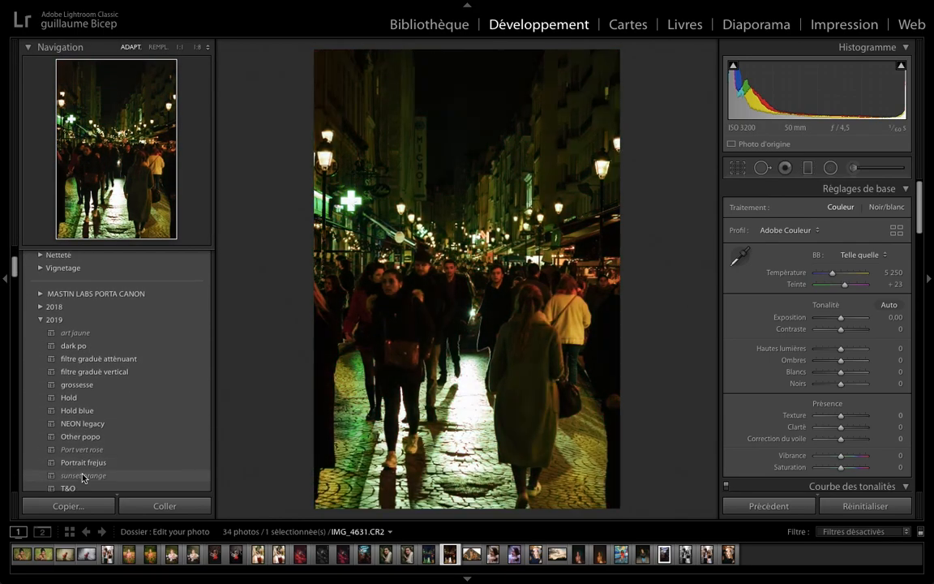
{"action": "scroll", "coordinate": [84, 474], "scroll_direction": "down", "scroll_amount": 10}
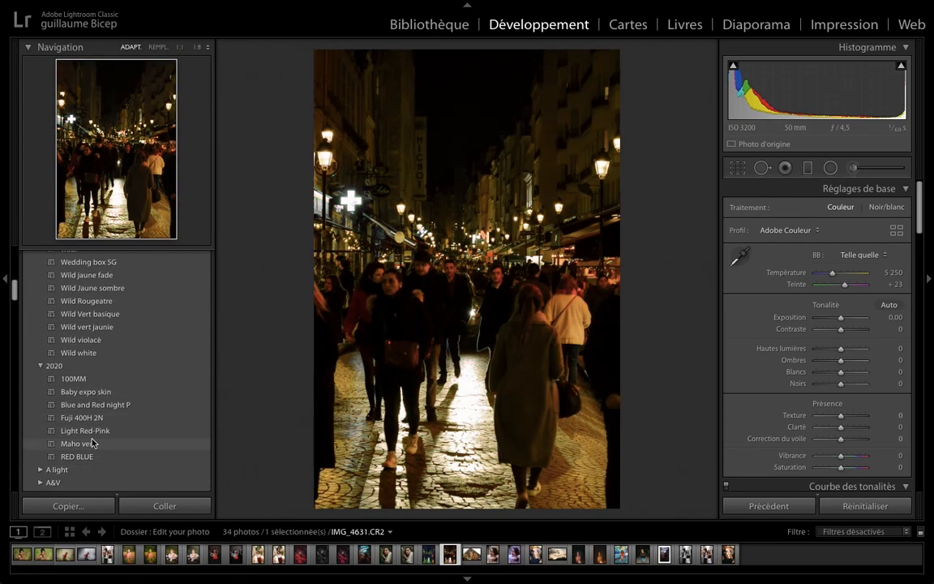
{"action": "scroll", "coordinate": [91, 443], "scroll_direction": "down", "scroll_amount": 12}
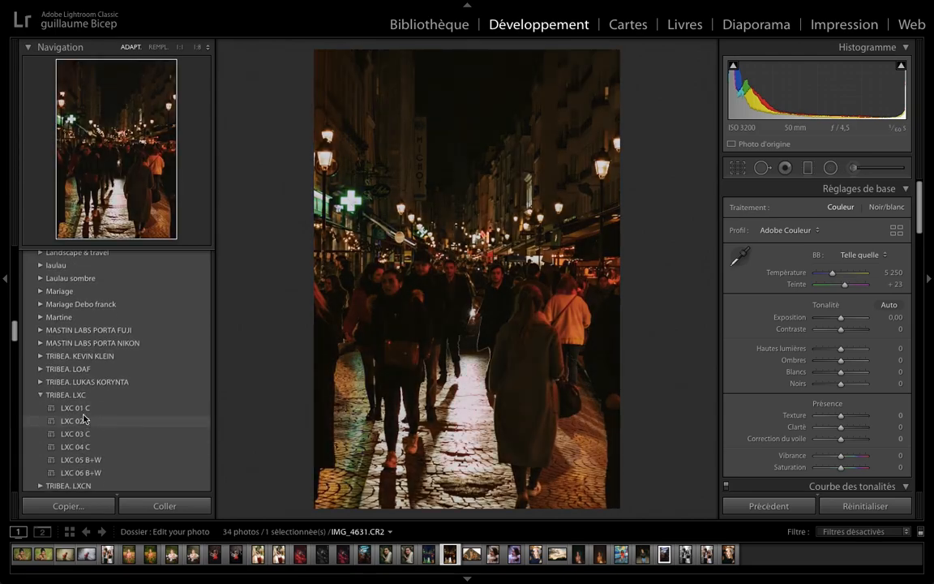
{"action": "scroll", "coordinate": [77, 466], "scroll_direction": "up", "scroll_amount": 9}
{"action": "left_click", "coordinate": [81, 421]}
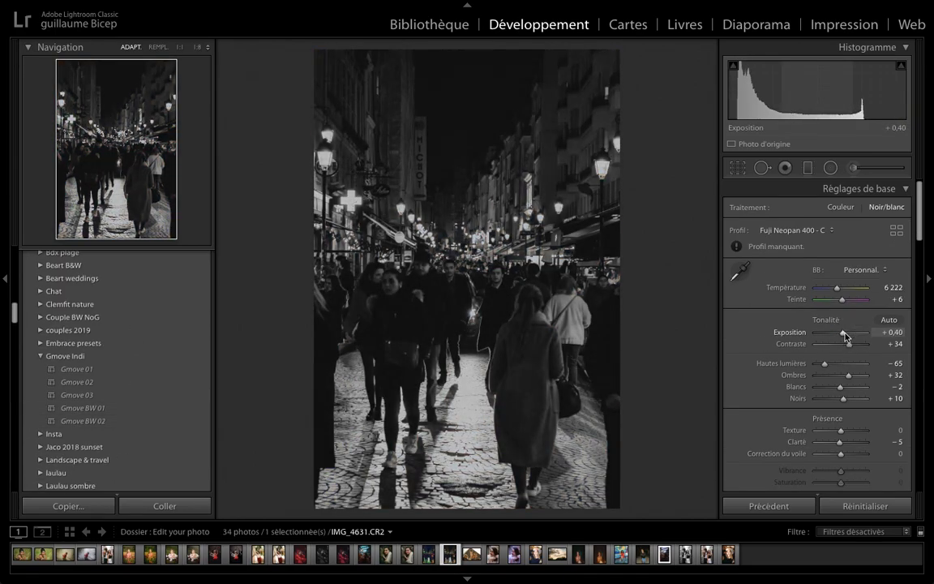
- Add a graduated filter with reduced highlights over the lower street, and set the photo's exposure to +0.70 and whites to −43
{"action": "left_click", "coordinate": [808, 167]}
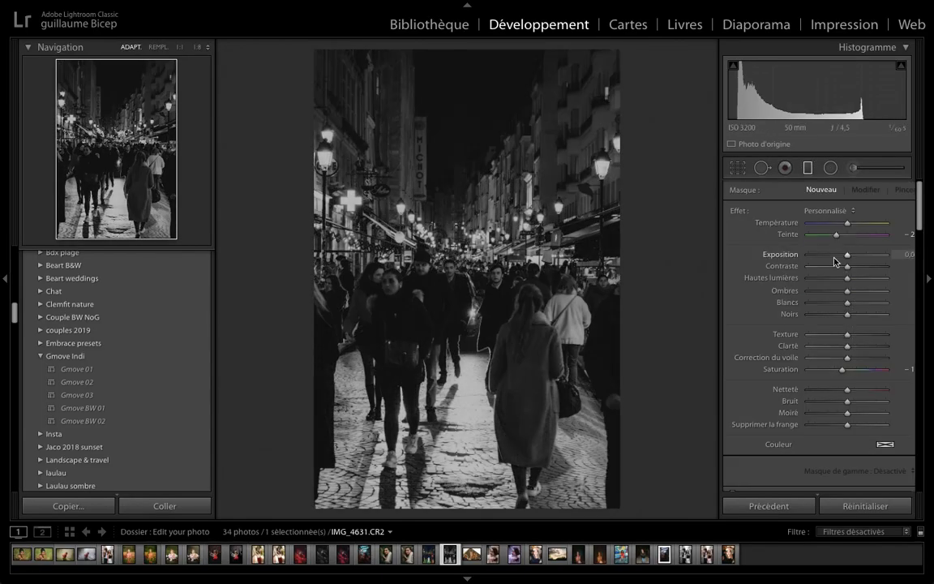
{"action": "left_click_drag", "start_coordinate": [479, 344], "coordinate": [479, 321]}
{"action": "left_click_drag", "start_coordinate": [832, 278], "coordinate": [816, 278]}
{"action": "key", "text": "m"}
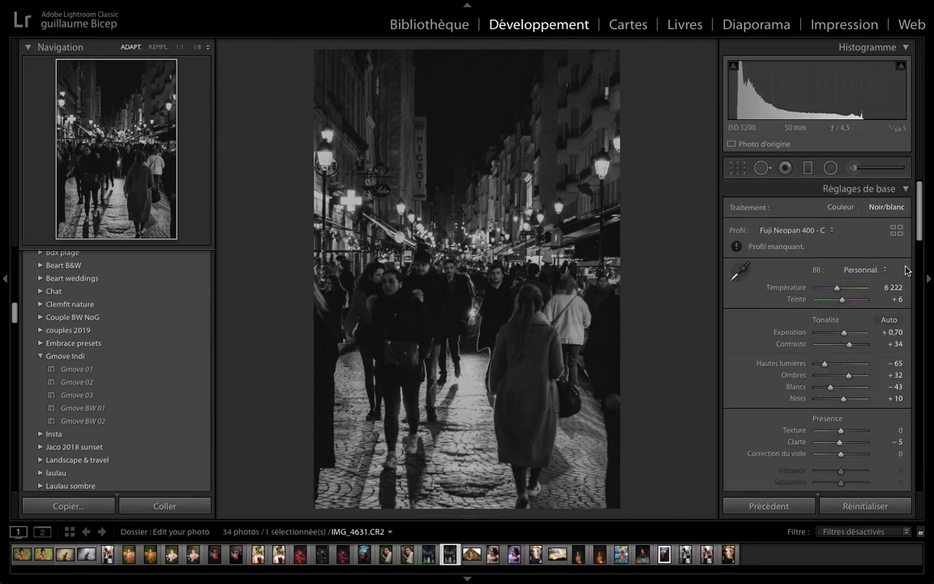
- Crop the street photo tighter around the pedestrians and raise the white endpoint of its tone curve
{"action": "key", "text": "r"}
{"action": "left_click_drag", "start_coordinate": [611, 505], "coordinate": [546, 381]}
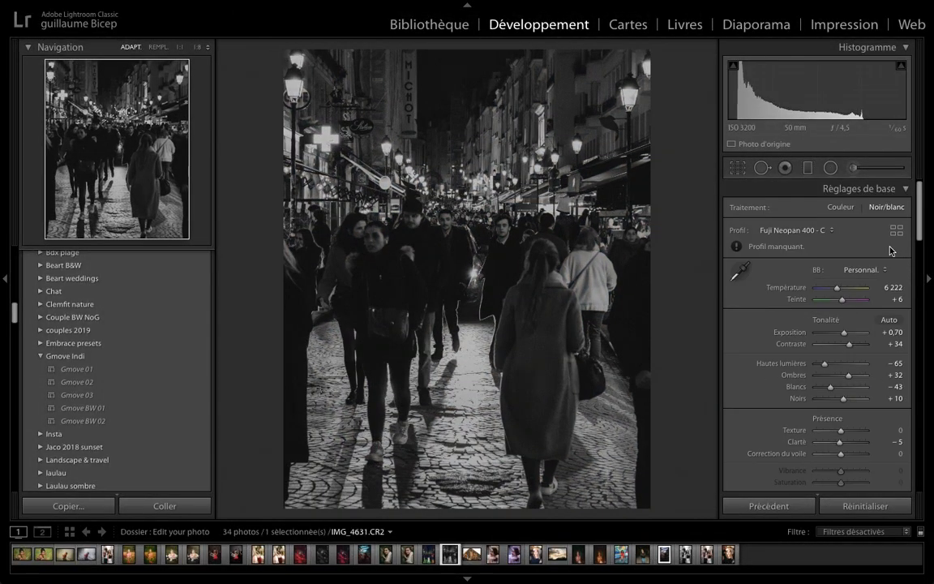
{"action": "scroll", "coordinate": [889, 251], "scroll_direction": "down", "scroll_amount": 2}
{"action": "left_click", "coordinate": [840, 378]}
{"action": "scroll", "coordinate": [859, 325], "scroll_direction": "down", "scroll_amount": 6}
{"action": "left_click", "coordinate": [885, 261]}
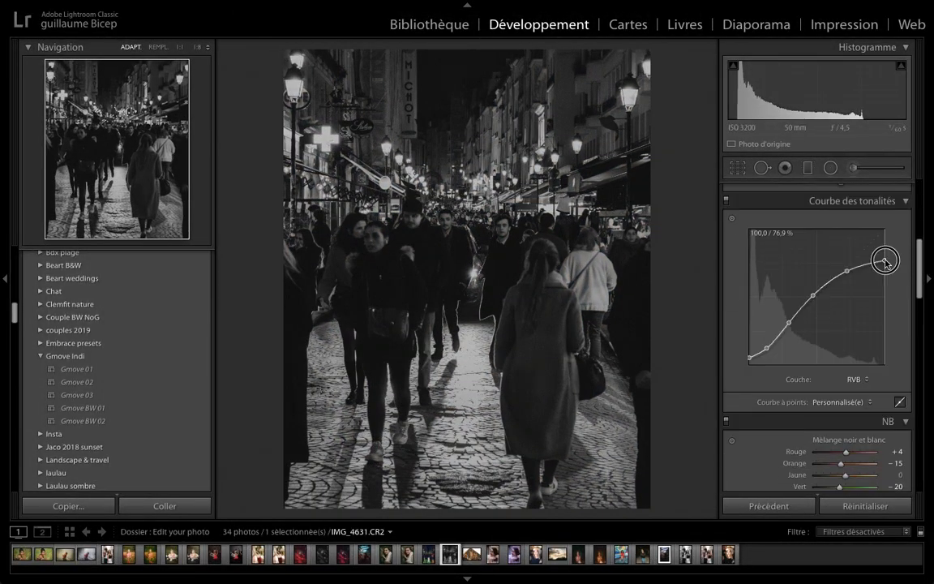
- Enable chromatic aberration removal and the Canon EF 50mm lens profile on the street photo, increasing the distortion and vignetting corrections
{"action": "scroll", "coordinate": [827, 324], "scroll_direction": "down", "scroll_amount": 15}
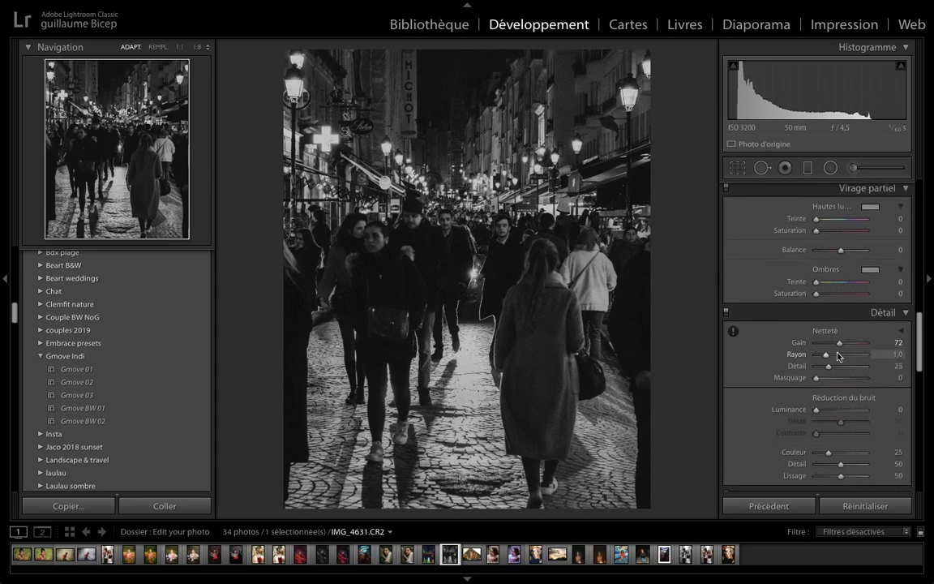
{"action": "left_click", "coordinate": [736, 301]}
{"action": "left_click", "coordinate": [733, 312]}
{"action": "scroll", "coordinate": [734, 312], "scroll_direction": "down", "scroll_amount": 3}
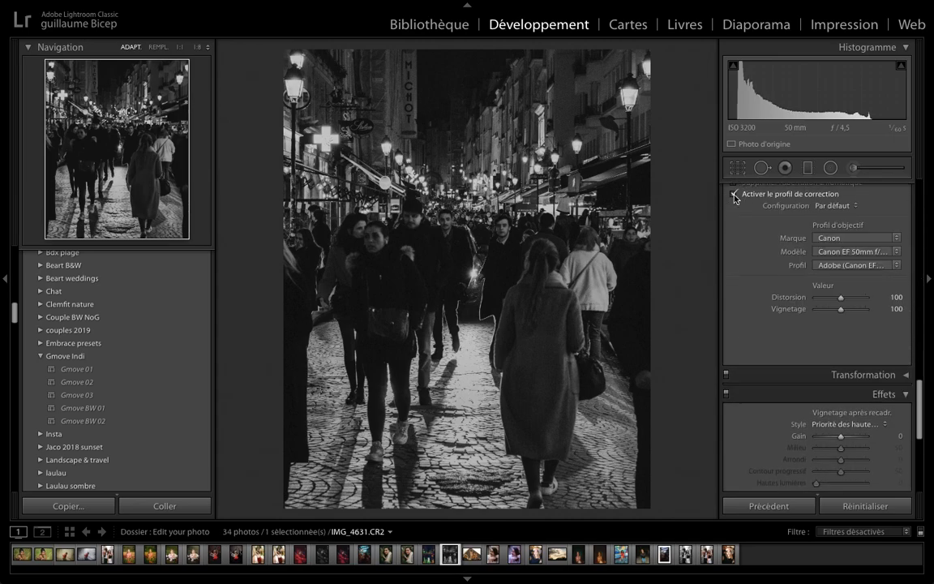
{"action": "left_click_drag", "start_coordinate": [840, 298], "coordinate": [885, 337]}
{"action": "left_click_drag", "start_coordinate": [842, 309], "coordinate": [848, 313]}
{"action": "scroll", "coordinate": [827, 369], "scroll_direction": "down", "scroll_amount": 4}
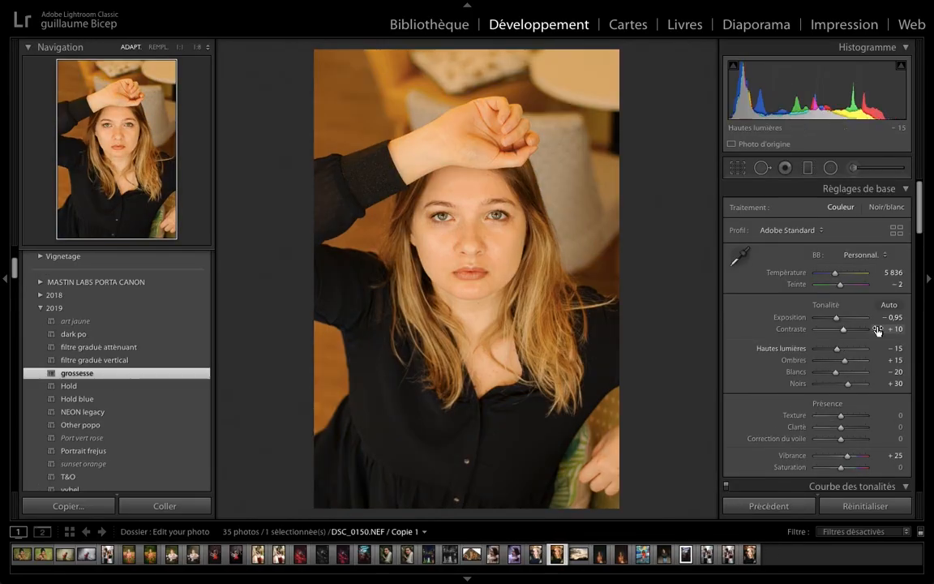
- Cool the portrait of the woman in black to a temperature of 3 879 and lower its highlights to −50
{"action": "left_click_drag", "start_coordinate": [843, 273], "coordinate": [837, 274]}
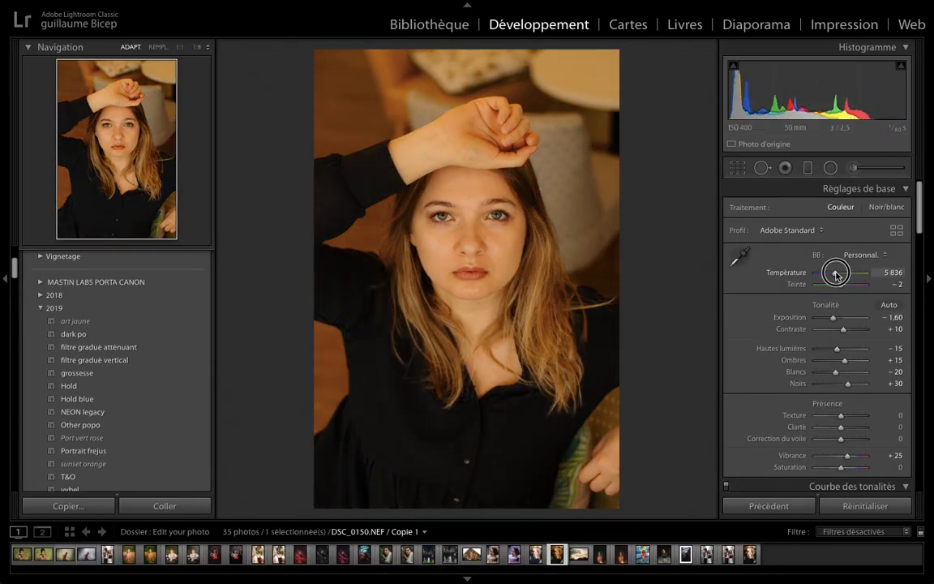
{"action": "left_click_drag", "start_coordinate": [837, 348], "coordinate": [836, 317]}
- Darken the side of the portrait with a vertical graduated filter of reduced exposure, and compare the result with the original
{"action": "key", "text": "m"}
{"action": "left_click_drag", "start_coordinate": [410, 256], "coordinate": [548, 256]}
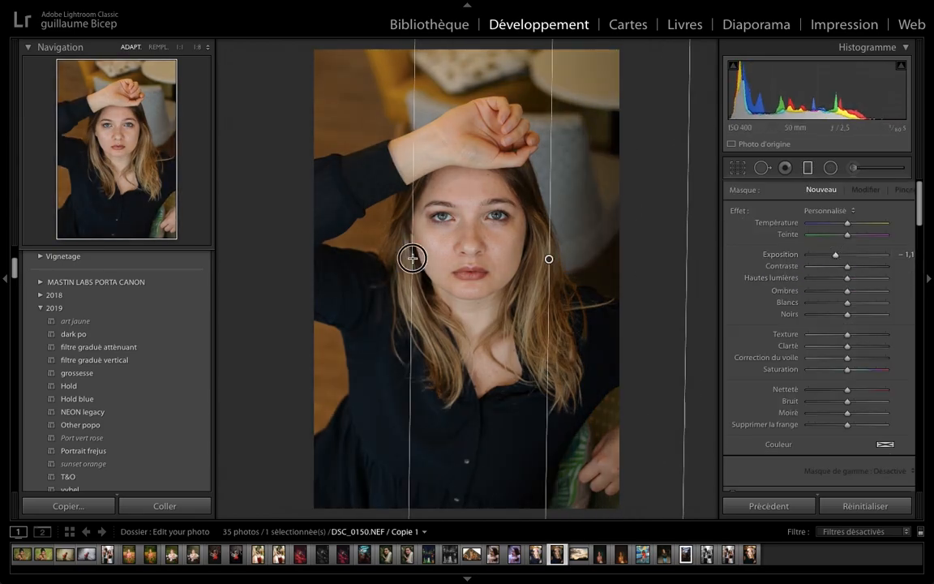
{"action": "mouse_move", "coordinate": [615, 266]}
{"action": "left_mouse_down"}
{"action": "mouse_move", "coordinate": [639, 267]}
{"action": "mouse_move", "coordinate": [277, 270]}
{"action": "mouse_move", "coordinate": [283, 420]}
{"action": "mouse_move", "coordinate": [304, 227]}
{"action": "mouse_move", "coordinate": [356, 83]}
{"action": "mouse_move", "coordinate": [497, 225]}
{"action": "mouse_move", "coordinate": [511, 150]}
{"action": "left_mouse_up"}
{"action": "left_click", "coordinate": [809, 168]}
{"action": "key", "text": "backslash"}
{"action": "key", "text": "backslash"}
- Set the portrait's exposure to −1.06, contrast to +23, clarity to +5 and saturation to −8
{"action": "left_click_drag", "start_coordinate": [890, 317], "coordinate": [895, 318]}
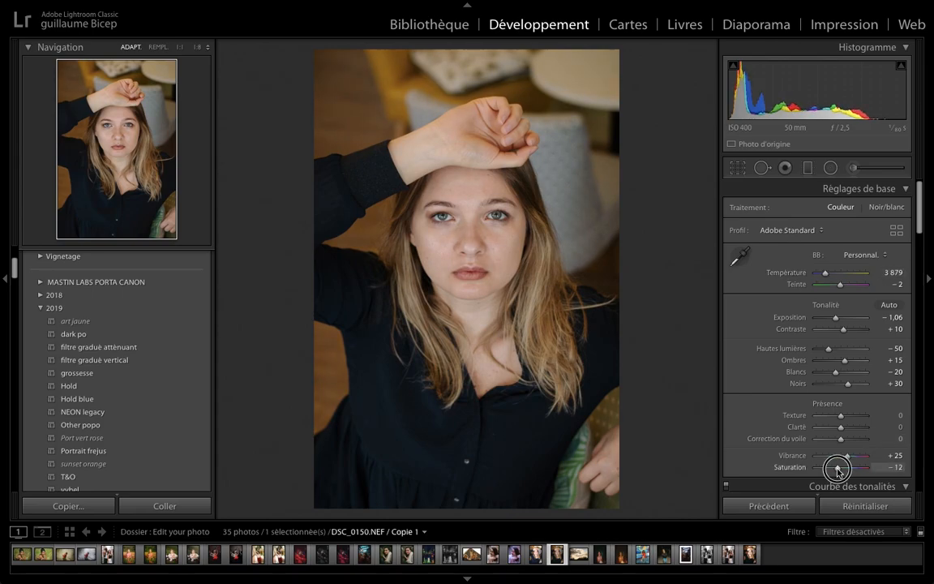
{"action": "left_click_drag", "start_coordinate": [843, 329], "coordinate": [848, 332]}
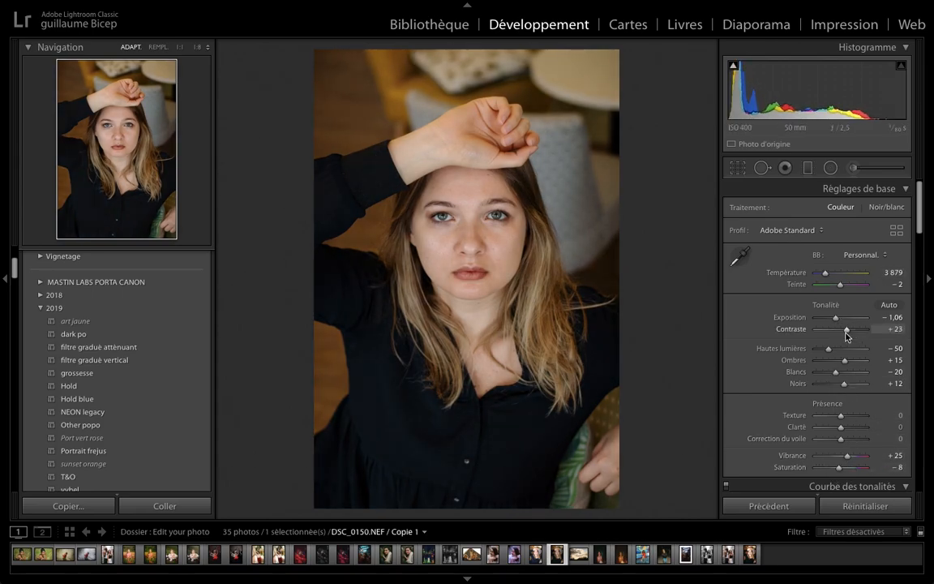
{"action": "left_click_drag", "start_coordinate": [845, 432], "coordinate": [843, 432]}
{"action": "left_click_drag", "start_coordinate": [829, 350], "coordinate": [828, 350]}
- Adjust the portrait's shadow curve point and set the HSL hues to orange −10, yellow −28, green −100 and aqua +100
{"action": "scroll", "coordinate": [859, 408], "scroll_direction": "down", "scroll_amount": 5}
{"action": "left_click_drag", "start_coordinate": [762, 416], "coordinate": [766, 412]}
{"action": "scroll", "coordinate": [793, 357], "scroll_direction": "down", "scroll_amount": 10}
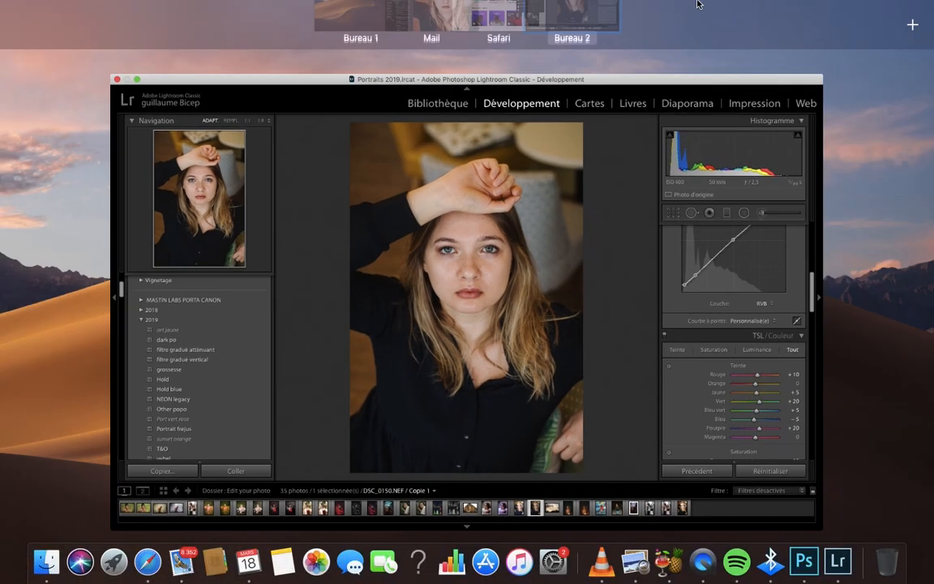
{"action": "scroll", "coordinate": [791, 324], "scroll_direction": "down", "scroll_amount": 2}
{"action": "left_click", "coordinate": [732, 211]}
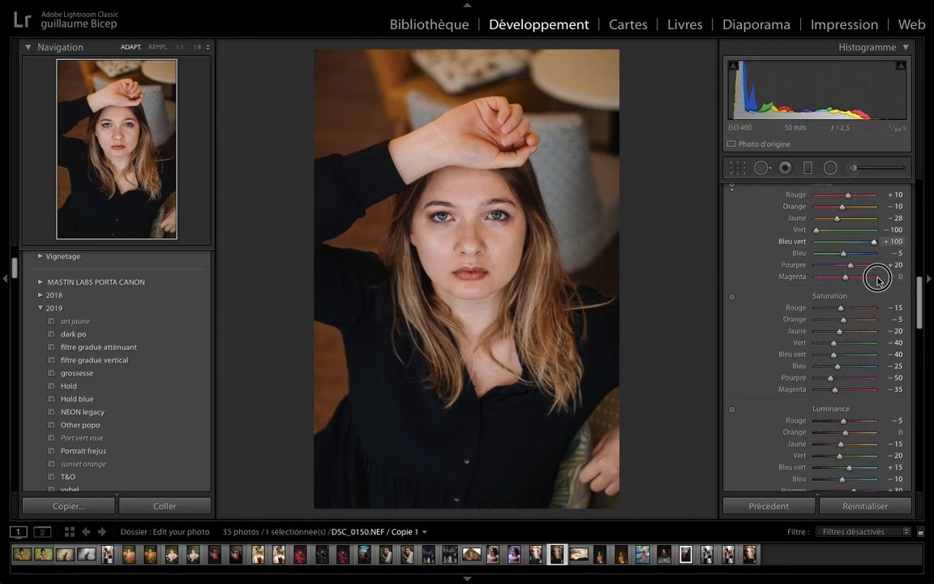
- Adjust the split-toning tint of the portrait's shadows
{"action": "scroll", "coordinate": [874, 278], "scroll_direction": "down", "scroll_amount": 7}
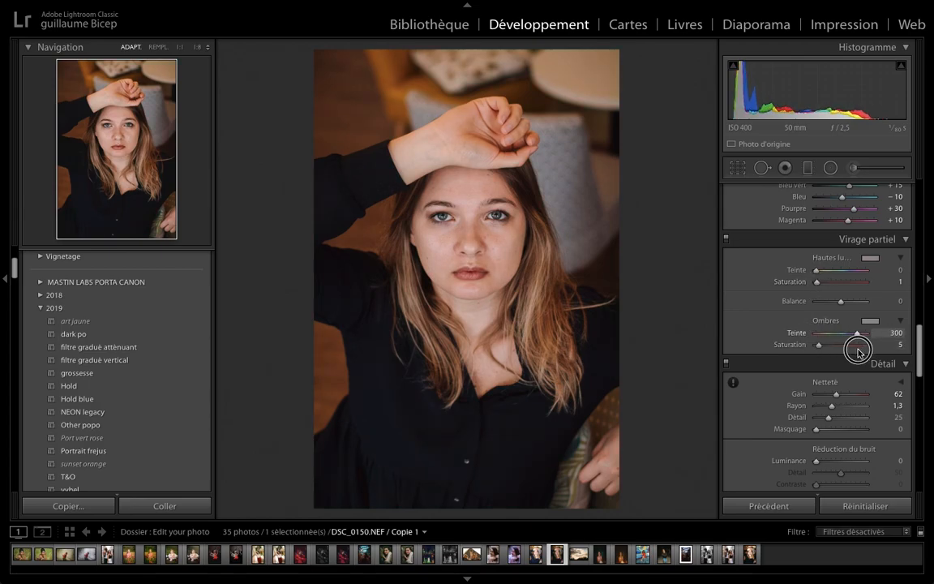
{"action": "left_click_drag", "start_coordinate": [835, 349], "coordinate": [823, 349]}
- Enable chromatic aberration removal and the Nikon lens profile on the portrait, with distortion at 200 and vignetting at 0
{"action": "scroll", "coordinate": [832, 361], "scroll_direction": "down", "scroll_amount": 2}
{"action": "scroll", "coordinate": [839, 337], "scroll_direction": "down", "scroll_amount": 7}
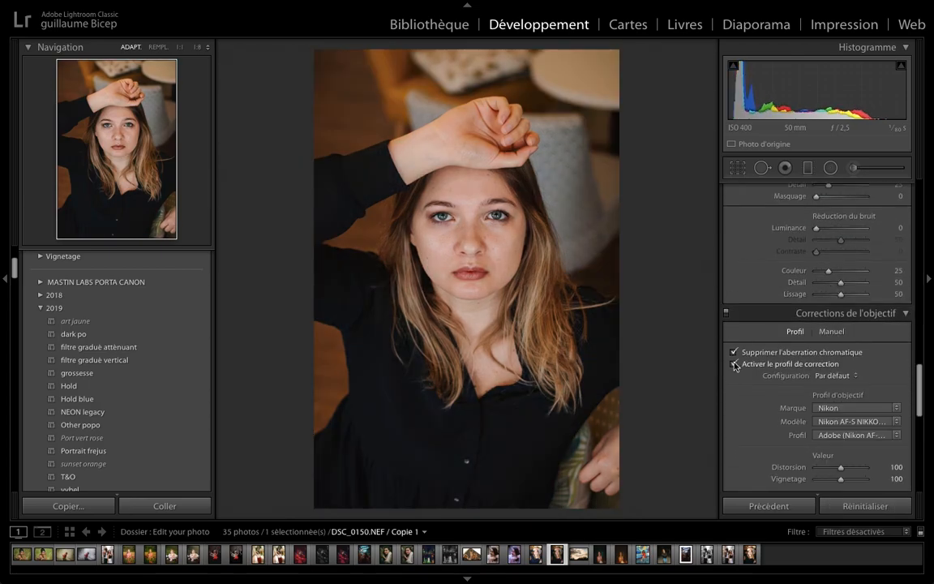
{"action": "left_click_drag", "start_coordinate": [794, 427], "coordinate": [838, 417]}
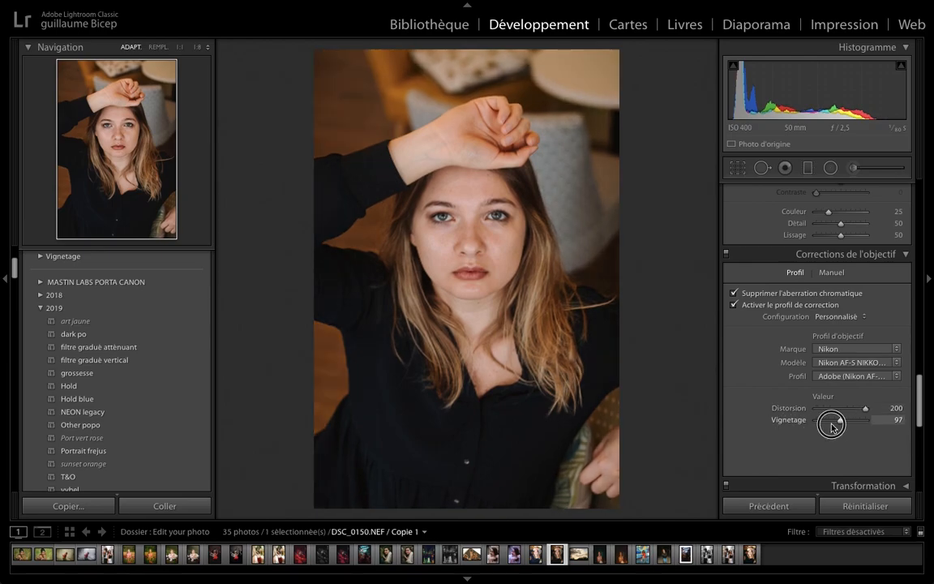
- Set the portrait's vignette to −7, grain to 12, red primary to hue +5, saturation −8, and blue primary to hue −23, saturation +2
{"action": "scroll", "coordinate": [776, 462], "scroll_direction": "down", "scroll_amount": 6}
{"action": "left_click_drag", "start_coordinate": [840, 347], "coordinate": [837, 354]}
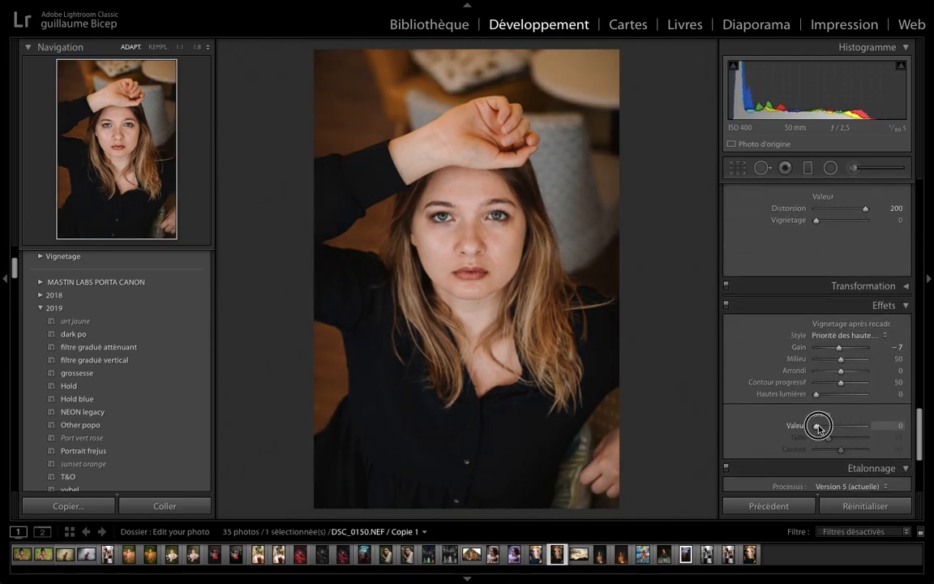
- Check the portrait up close and set its highlights to −27 and blacks to +19
{"action": "key", "text": "f"}
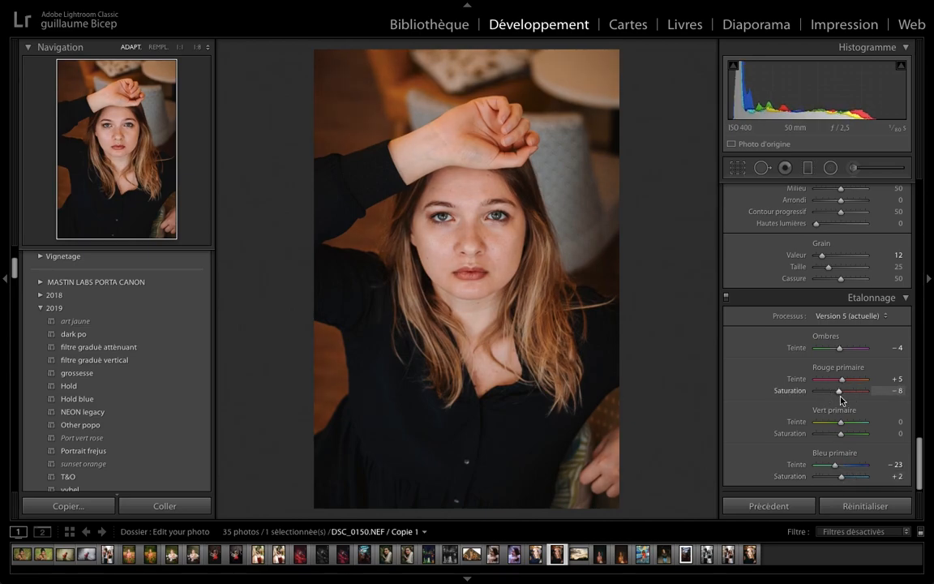
{"action": "left_click", "coordinate": [519, 411]}
{"action": "left_click", "coordinate": [332, 241]}
{"action": "left_click_drag", "start_coordinate": [920, 462], "coordinate": [921, 206]}
{"action": "left_click_drag", "start_coordinate": [828, 349], "coordinate": [835, 351]}
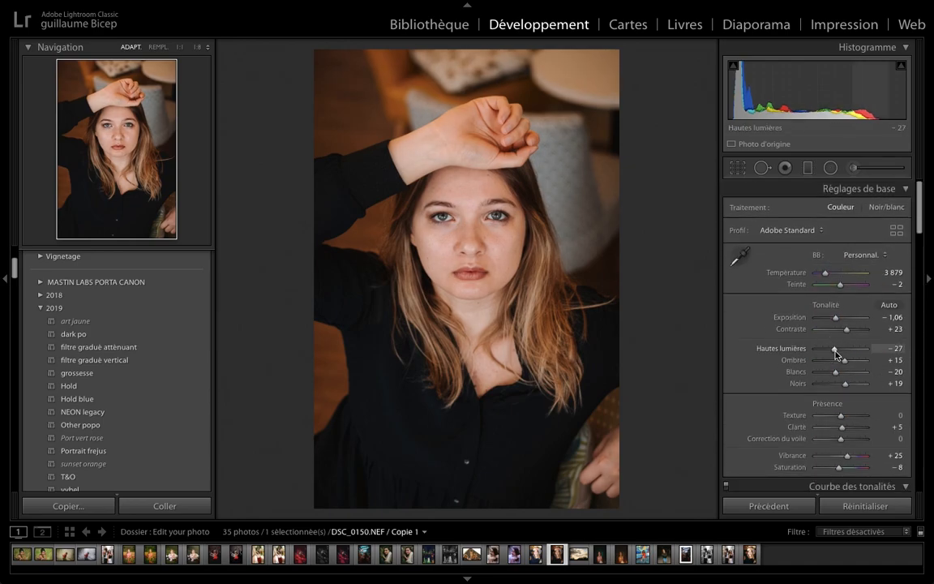
- Compare the edited portrait with the finished version IMG_20200318_195942_667.jpg
{"action": "left_click", "coordinate": [537, 558]}
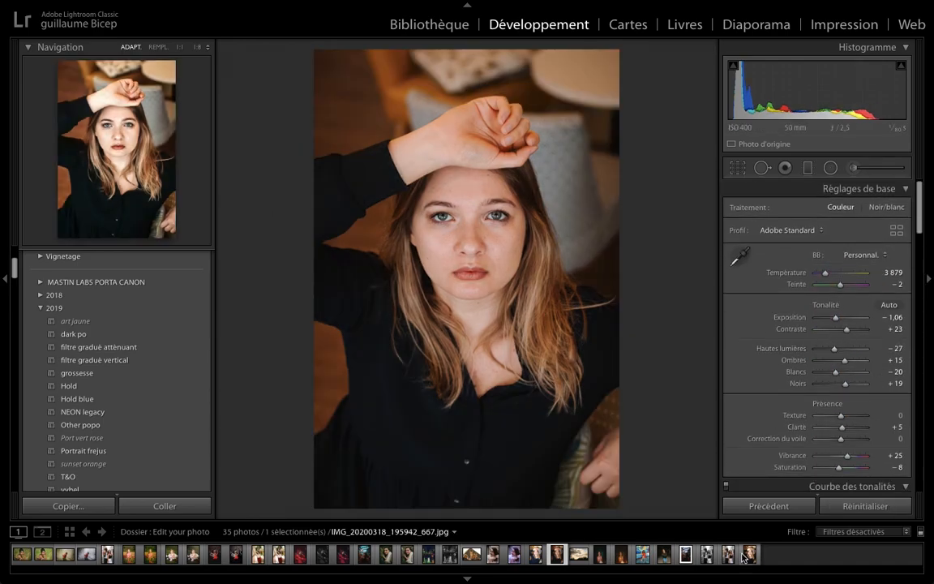
{"action": "left_click", "coordinate": [556, 555]}
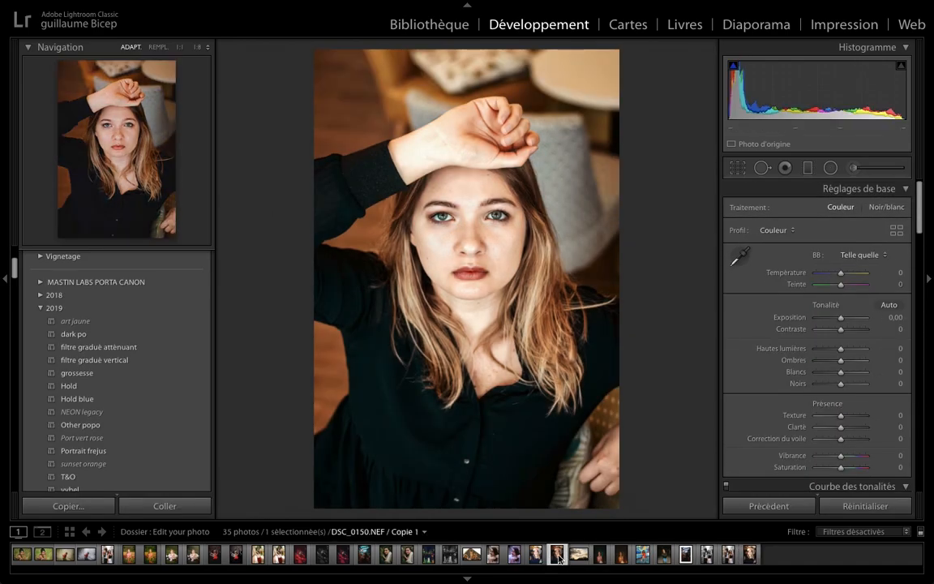
- Heal the small skin blemishes across the portrait's forehead with the spot healing tool at size 32, feather 0 and opacity 100
{"action": "left_click", "coordinate": [489, 244]}
{"action": "left_click", "coordinate": [111, 120]}
{"action": "key", "text": "q"}
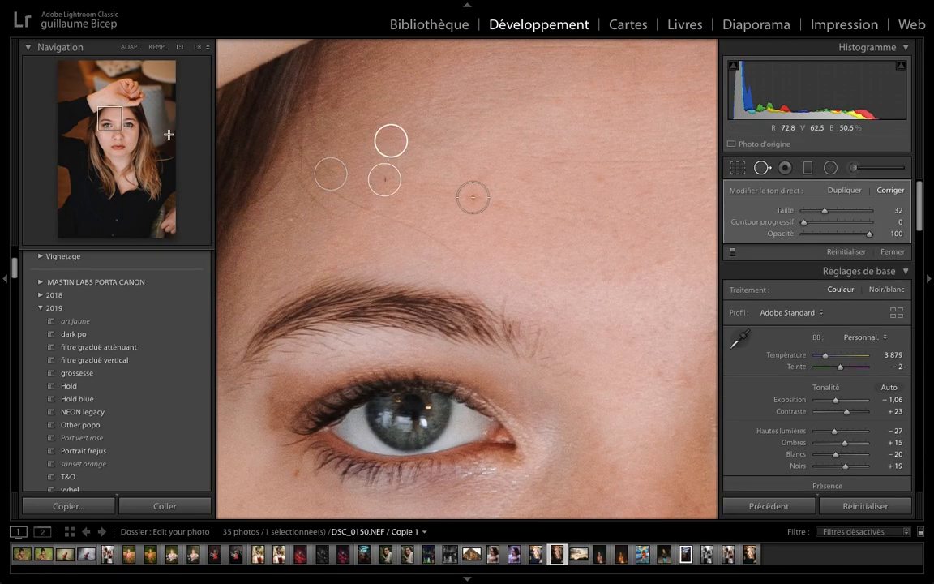
{"action": "scroll", "coordinate": [473, 197], "scroll_direction": "up", "scroll_amount": 3}
{"action": "scroll", "coordinate": [571, 246], "scroll_direction": "right", "scroll_amount": 5}
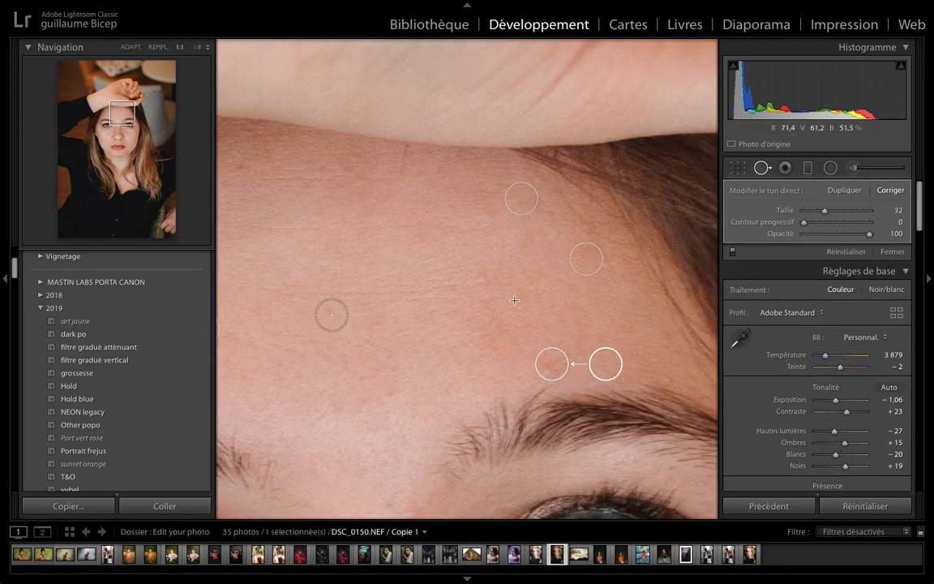
{"action": "key", "text": "q"}
{"action": "left_click", "coordinate": [551, 288]}
{"action": "left_click", "coordinate": [490, 234]}
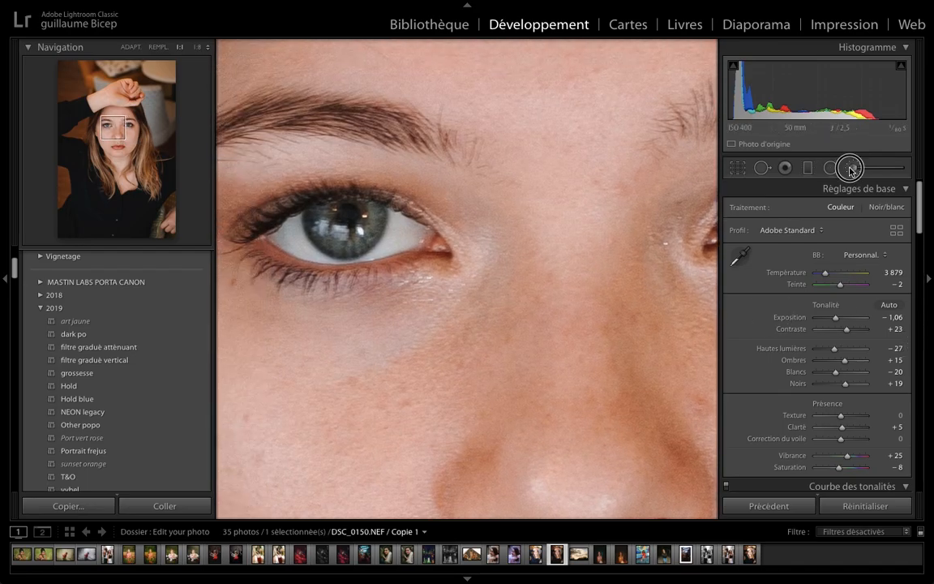
- Brush a local adjustment with raised clarity and saturation over the irises of both eyes
{"action": "left_click", "coordinate": [852, 167]}
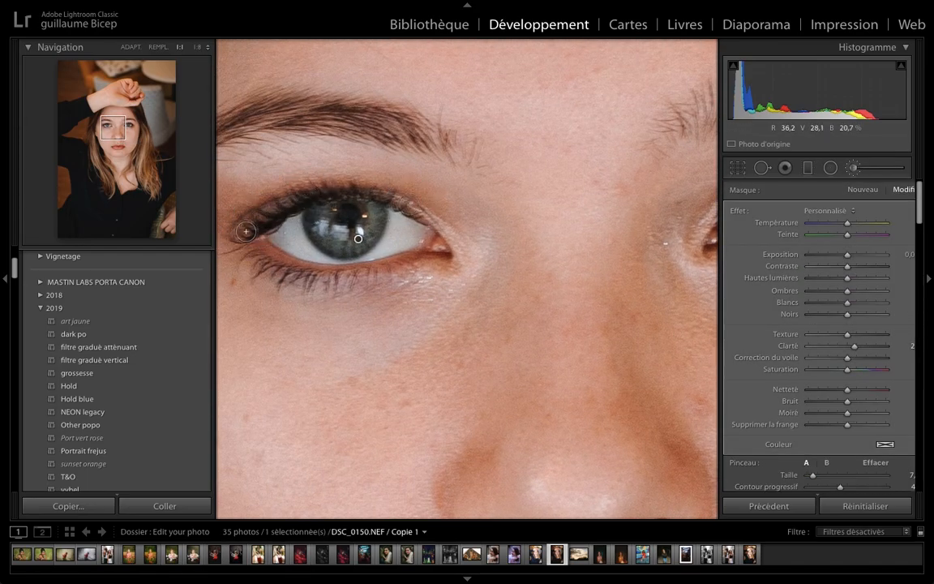
{"action": "scroll", "coordinate": [438, 170], "scroll_direction": "right", "scroll_amount": 5}
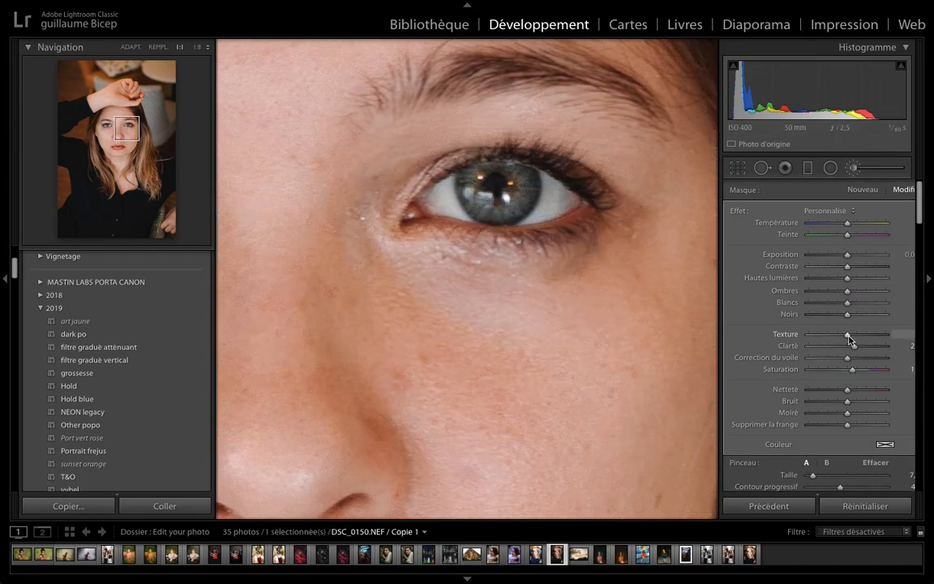
{"action": "key", "text": "ctrl+minus"}
{"action": "key", "text": "ctrl+equal"}
{"action": "left_click", "coordinate": [852, 167]}
{"action": "left_click", "coordinate": [450, 350]}
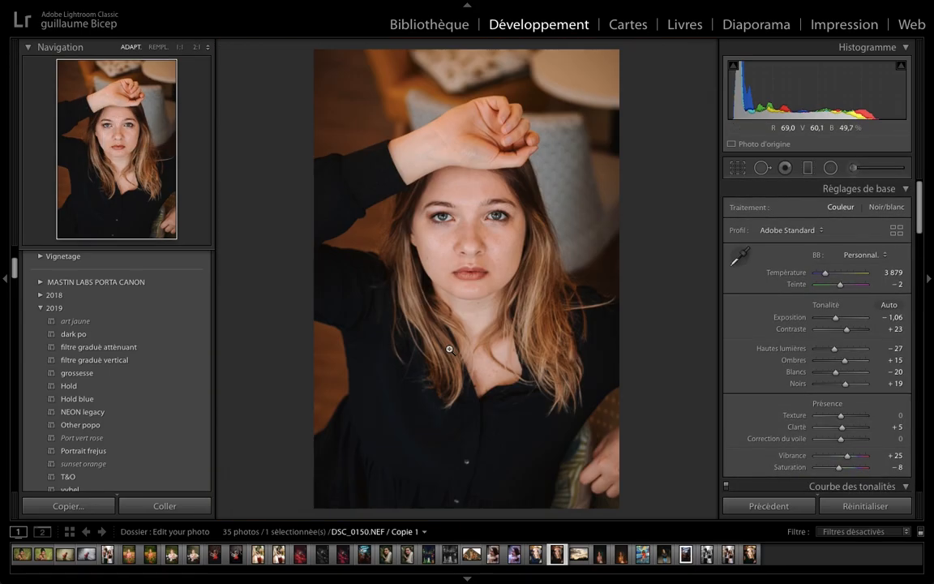
- Crop the portrait tighter around the face and raised arm, keeping the original aspect ratio and an angle of 0
{"action": "key", "text": "z"}
{"action": "key", "text": "z"}
{"action": "key", "text": "r"}
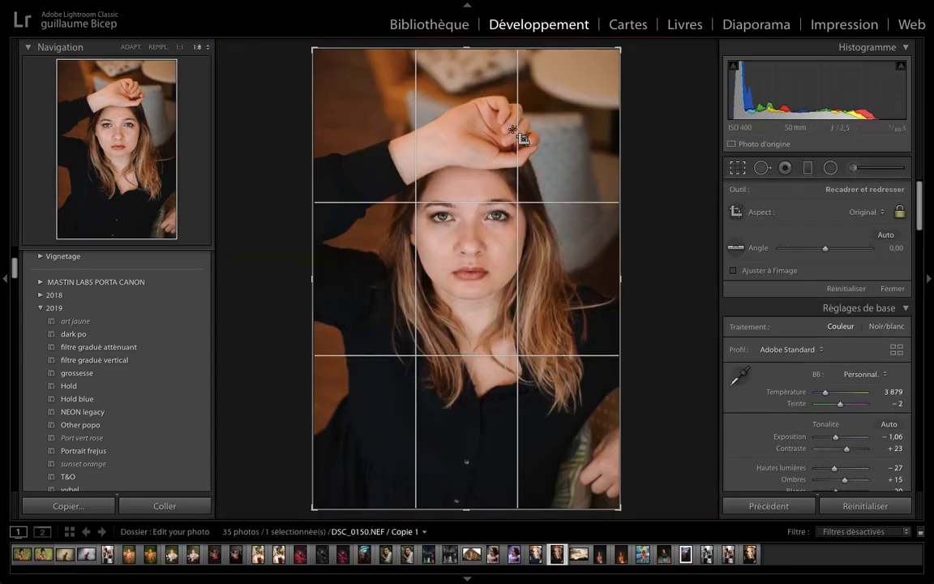
{"action": "left_click_drag", "start_coordinate": [472, 48], "coordinate": [472, 93]}
{"action": "key", "text": "q"}
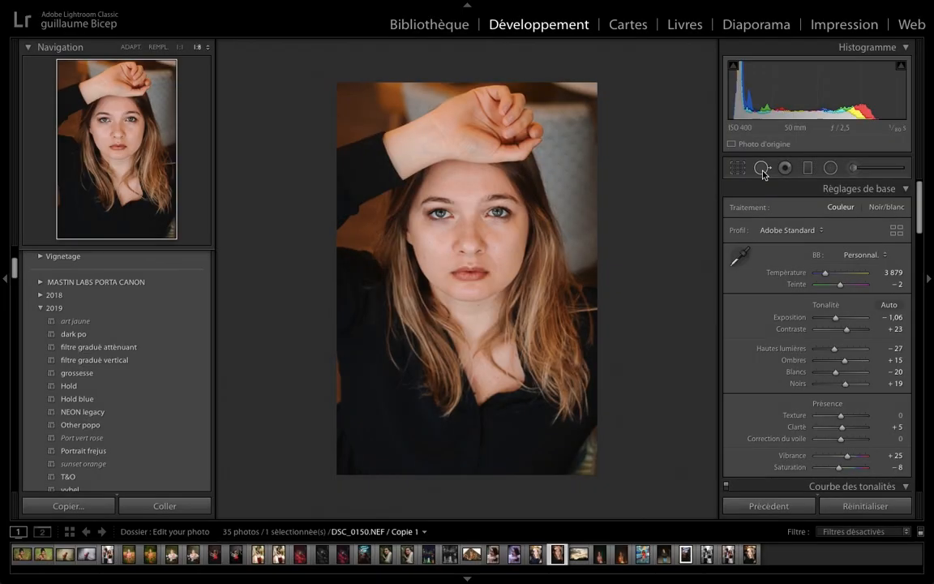
{"action": "key", "text": "r"}
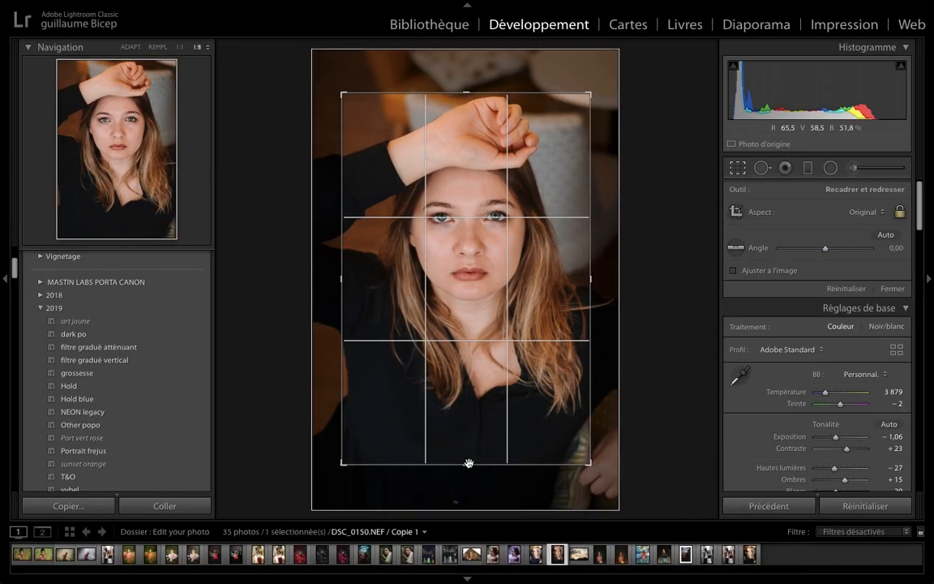
{"action": "left_click_drag", "start_coordinate": [467, 462], "coordinate": [468, 452]}
{"action": "key", "text": "r"}
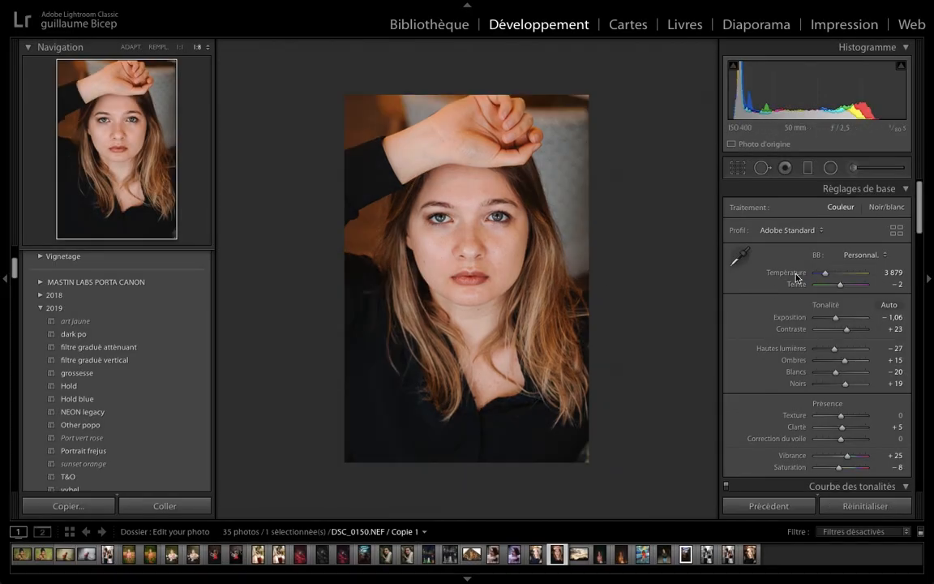
- Set the cropped portrait's post-crop vignette amount to −25
{"action": "left_click_drag", "start_coordinate": [836, 318], "coordinate": [834, 344]}
{"action": "scroll", "coordinate": [771, 295], "scroll_direction": "down", "scroll_amount": 10}
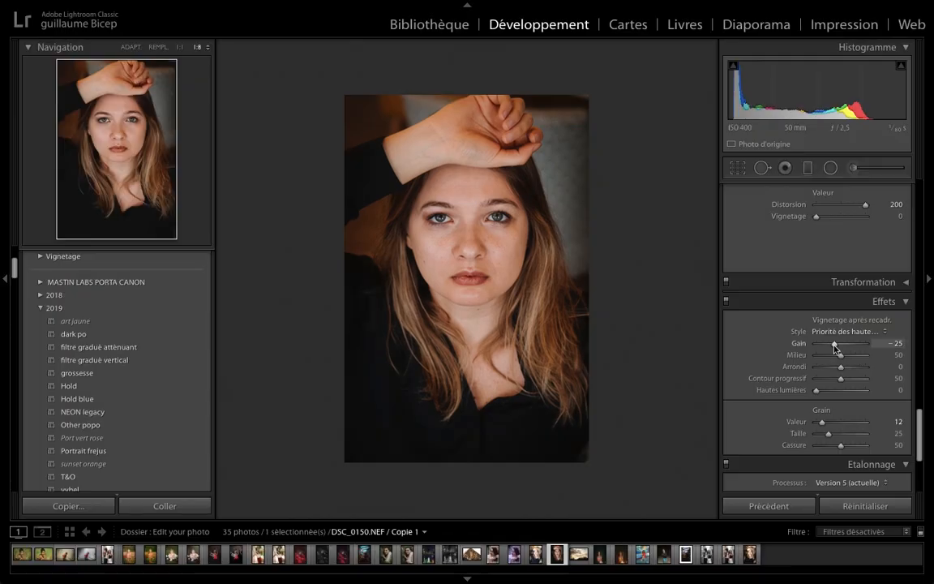